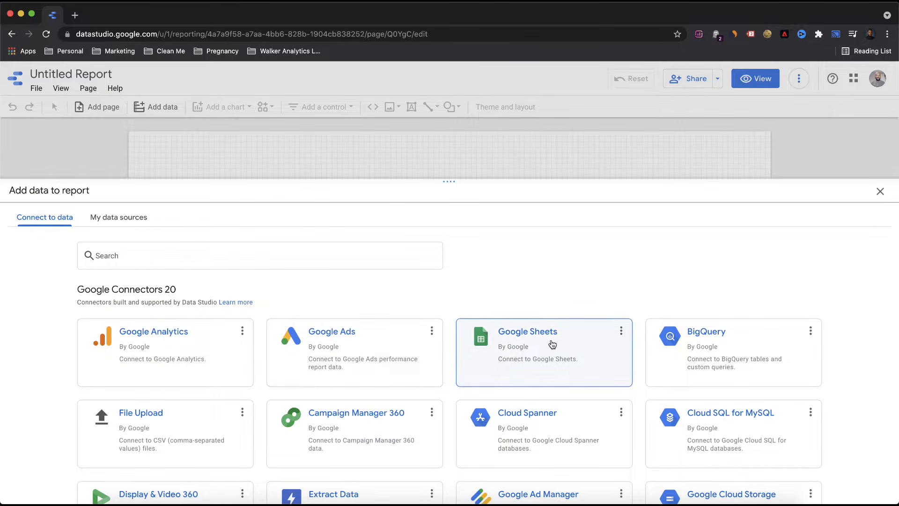
Look through the available Google data connectors for the report.
{"action": "scroll", "coordinate": [539, 346], "scroll_direction": "down", "scroll_amount": 2}
{"action": "scroll", "coordinate": [350, 381], "scroll_direction": "down", "scroll_amount": 2}
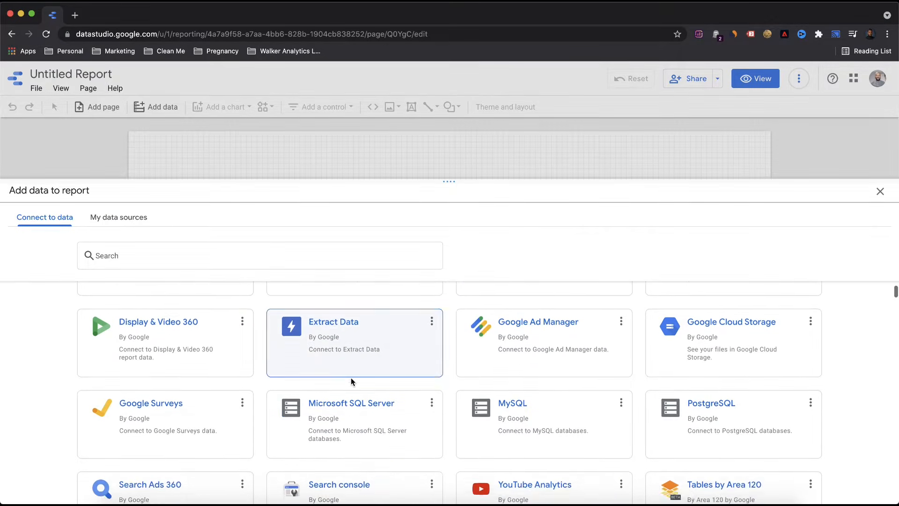
{"action": "scroll", "coordinate": [350, 381], "scroll_direction": "up", "scroll_amount": 2}
{"action": "scroll", "coordinate": [277, 325], "scroll_direction": "up", "scroll_amount": 1}
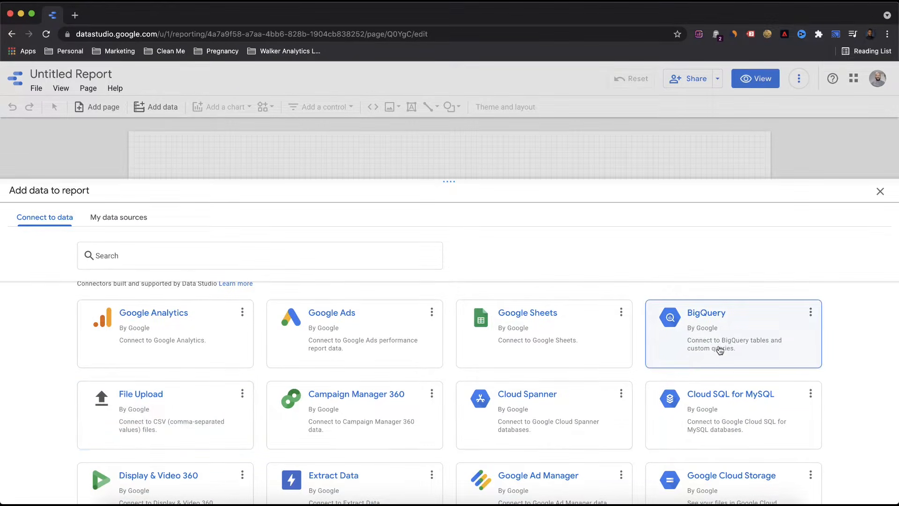
{"action": "scroll", "coordinate": [526, 393], "scroll_direction": "down", "scroll_amount": 4}
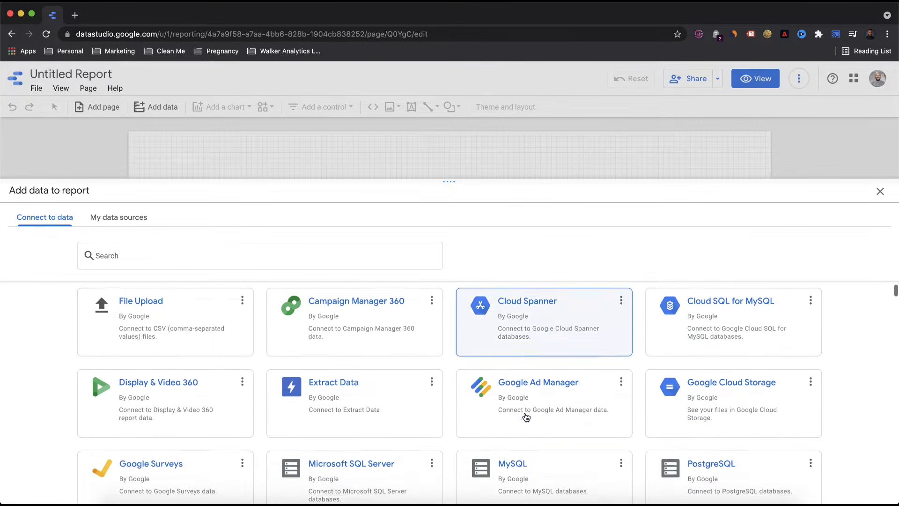
{"action": "scroll", "coordinate": [523, 416], "scroll_direction": "down", "scroll_amount": 5}
{"action": "scroll", "coordinate": [526, 416], "scroll_direction": "up", "scroll_amount": 10}
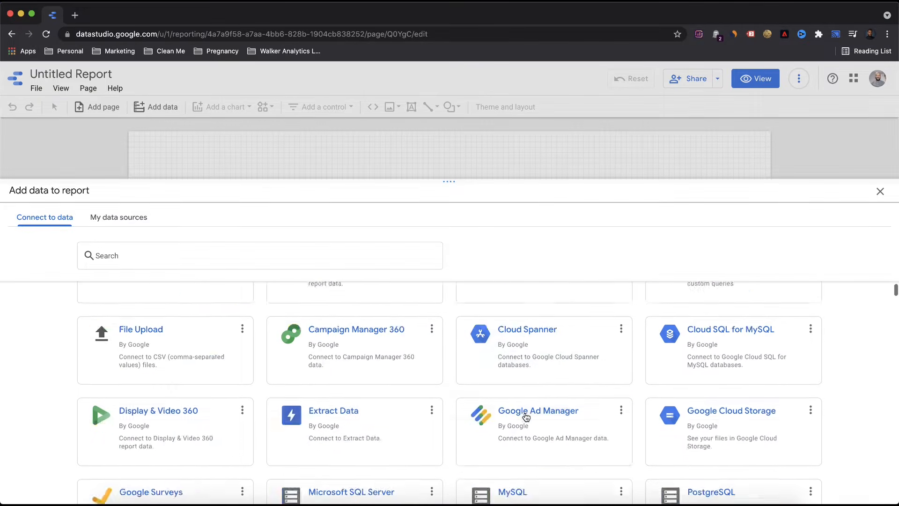
Add the existing [Sample] Google Analytics Data source to the report.
{"action": "left_click", "coordinate": [114, 221]}
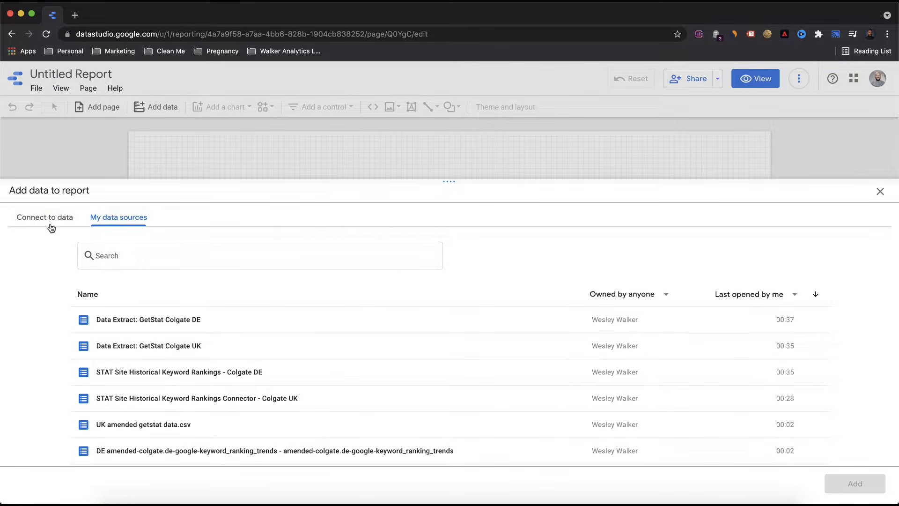
{"action": "scroll", "coordinate": [227, 364], "scroll_direction": "down", "scroll_amount": 3}
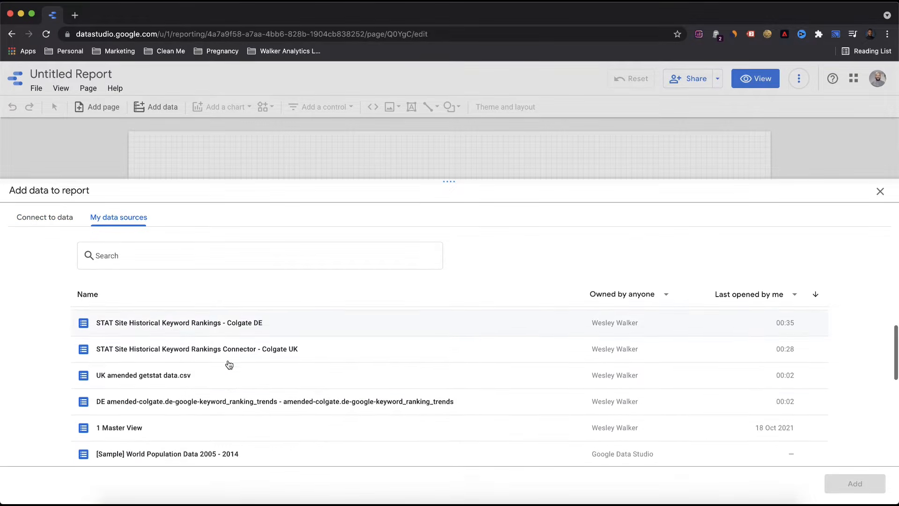
{"action": "scroll", "coordinate": [228, 364], "scroll_direction": "down", "scroll_amount": 3}
{"action": "scroll", "coordinate": [230, 360], "scroll_direction": "up", "scroll_amount": 1}
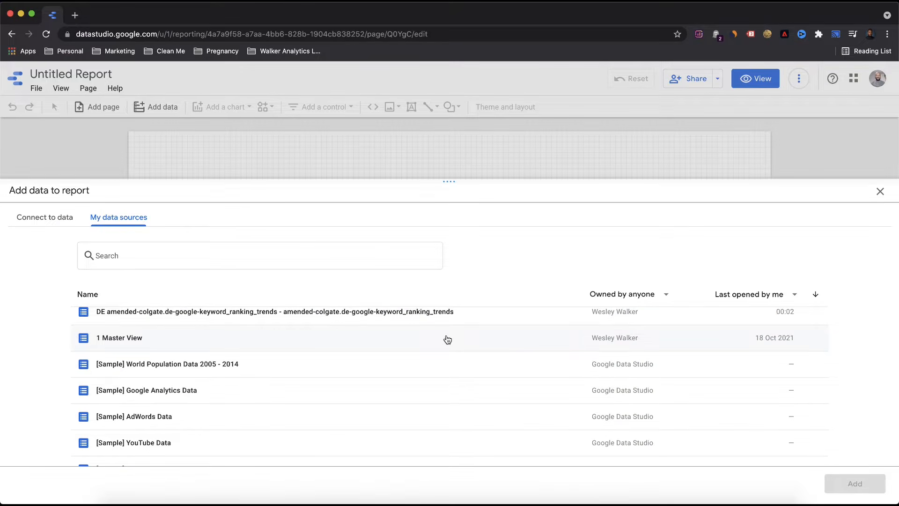
{"action": "left_click", "coordinate": [416, 394]}
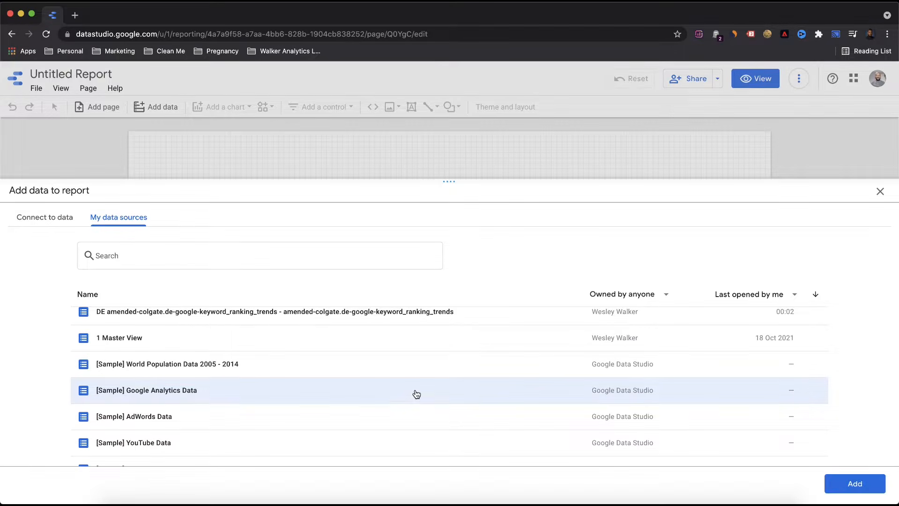
{"action": "left_click", "coordinate": [854, 482]}
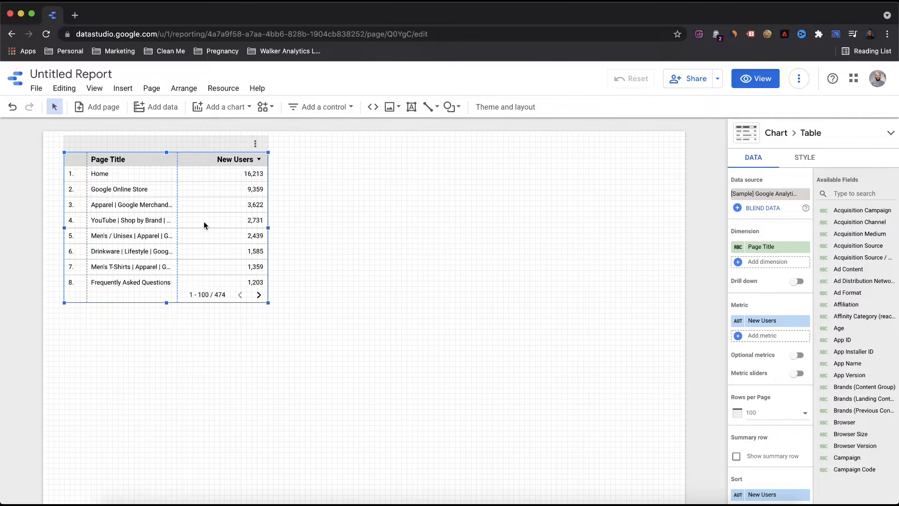
Move the Page Title and New Users table down from the page's upper edge and widen it by about half.
{"action": "left_click_drag", "start_coordinate": [207, 162], "coordinate": [219, 254]}
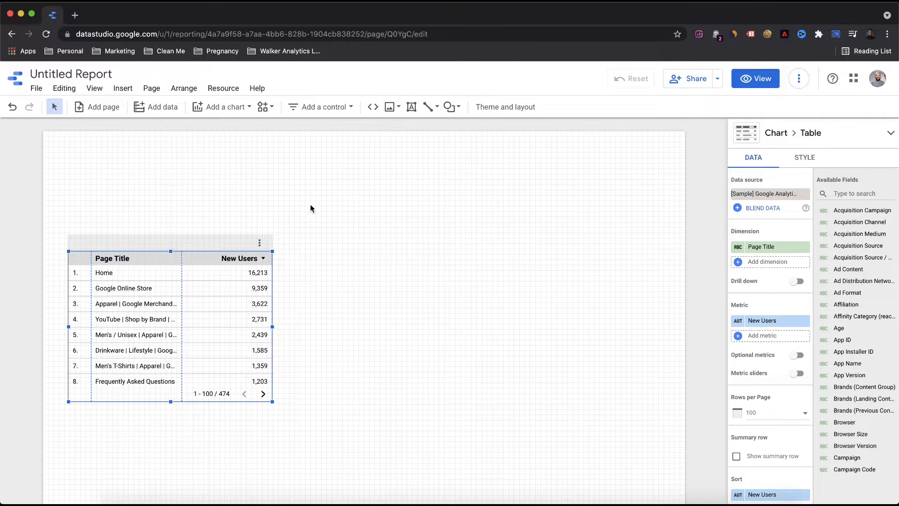
{"action": "left_click_drag", "start_coordinate": [184, 255], "coordinate": [145, 244]}
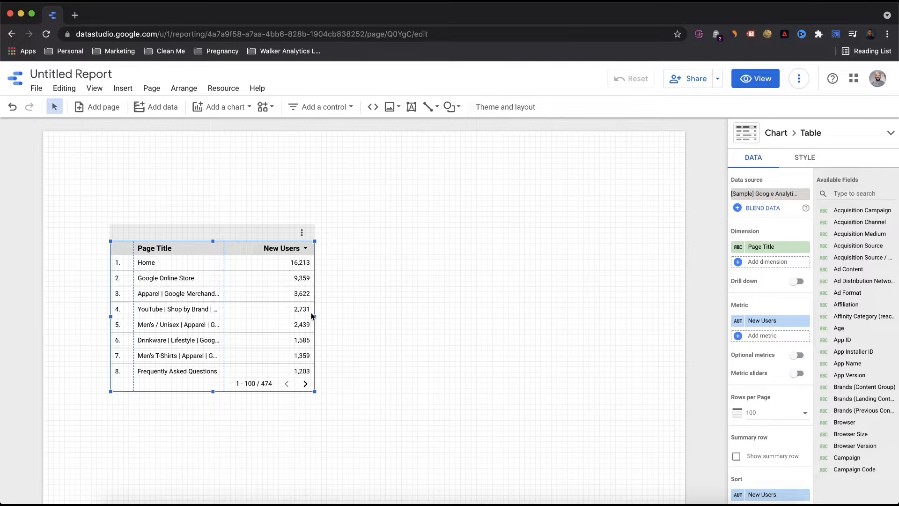
{"action": "left_click_drag", "start_coordinate": [314, 316], "coordinate": [428, 310]}
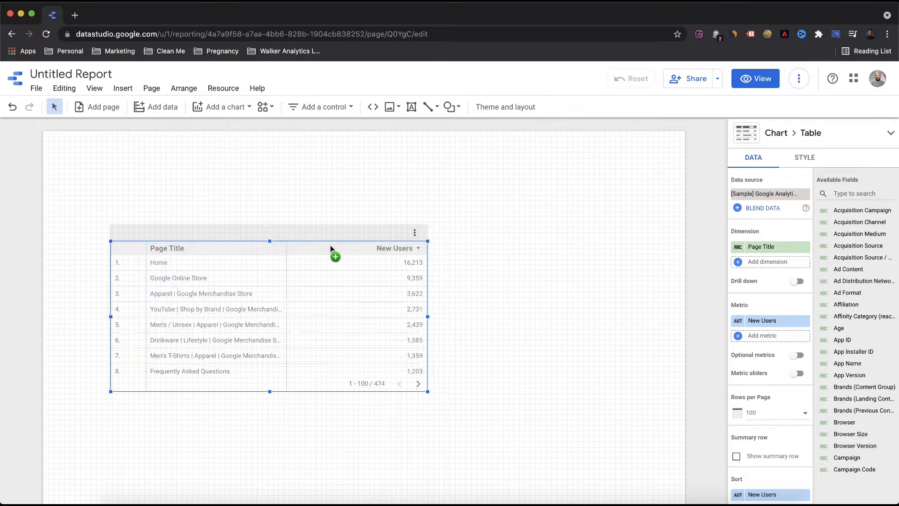
{"action": "left_click_drag", "start_coordinate": [330, 245], "coordinate": [345, 253]}
{"action": "scroll", "coordinate": [539, 200], "scroll_direction": "down", "scroll_amount": 3}
{"action": "scroll", "coordinate": [538, 199], "scroll_direction": "up", "scroll_amount": 3}
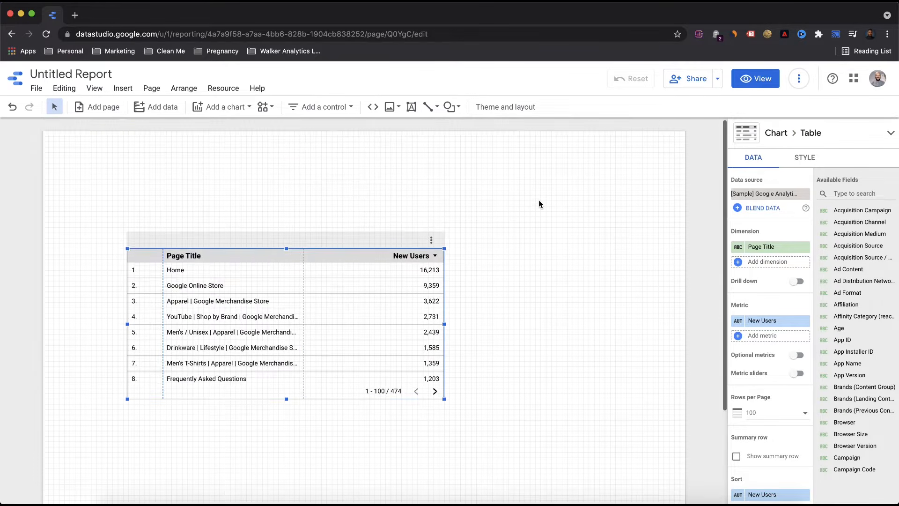
{"action": "scroll", "coordinate": [539, 200], "scroll_direction": "down", "scroll_amount": 3}
{"action": "scroll", "coordinate": [539, 199], "scroll_direction": "up", "scroll_amount": 3}
{"action": "scroll", "coordinate": [539, 201], "scroll_direction": "down", "scroll_amount": 3}
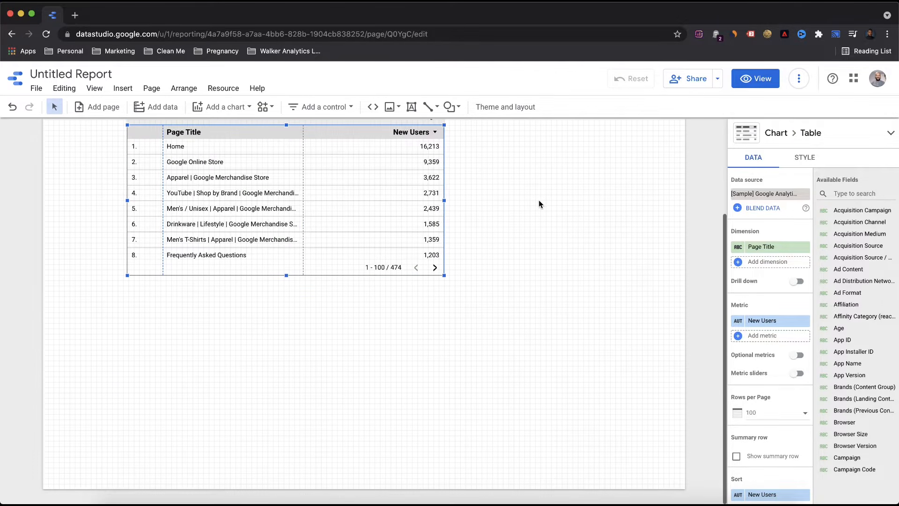
{"action": "scroll", "coordinate": [539, 201], "scroll_direction": "up", "scroll_amount": 3}
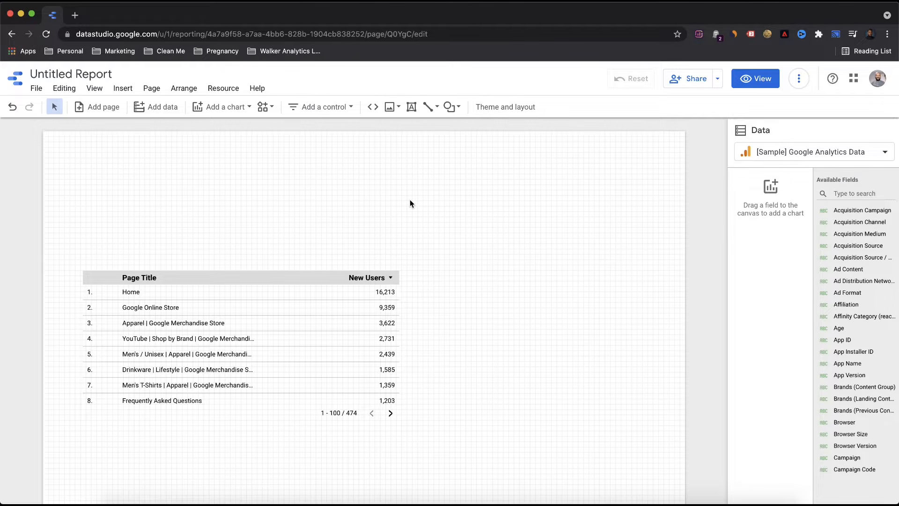
Apply the Simple theme to the report.
{"action": "left_click", "coordinate": [212, 288]}
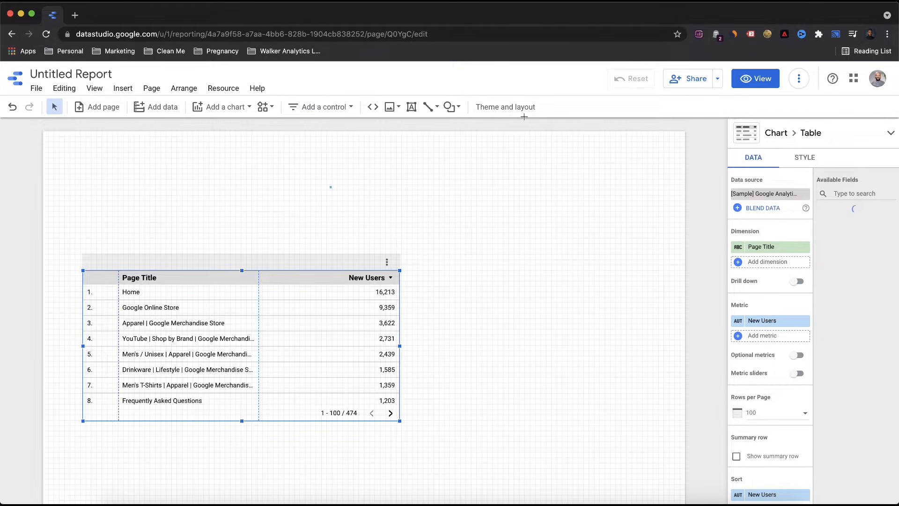
{"action": "left_click", "coordinate": [505, 109]}
{"action": "left_click", "coordinate": [506, 109]}
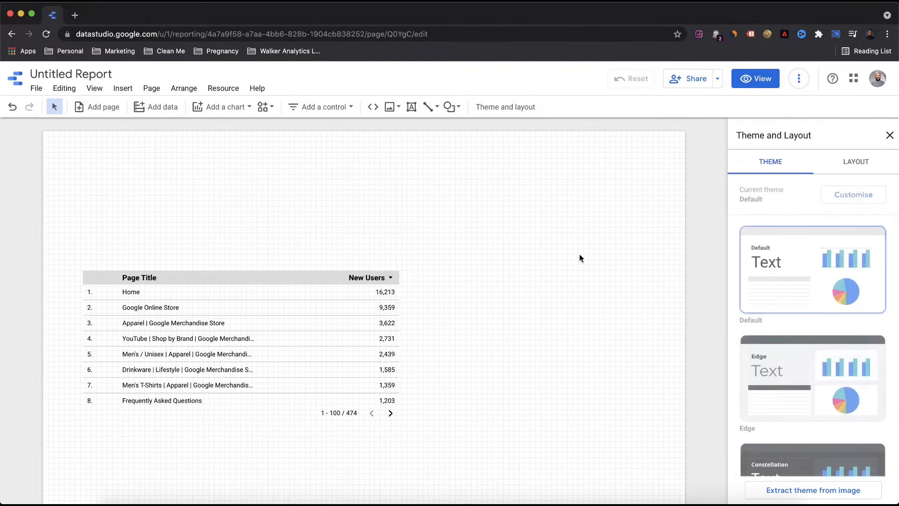
{"action": "scroll", "coordinate": [786, 343], "scroll_direction": "down", "scroll_amount": 15}
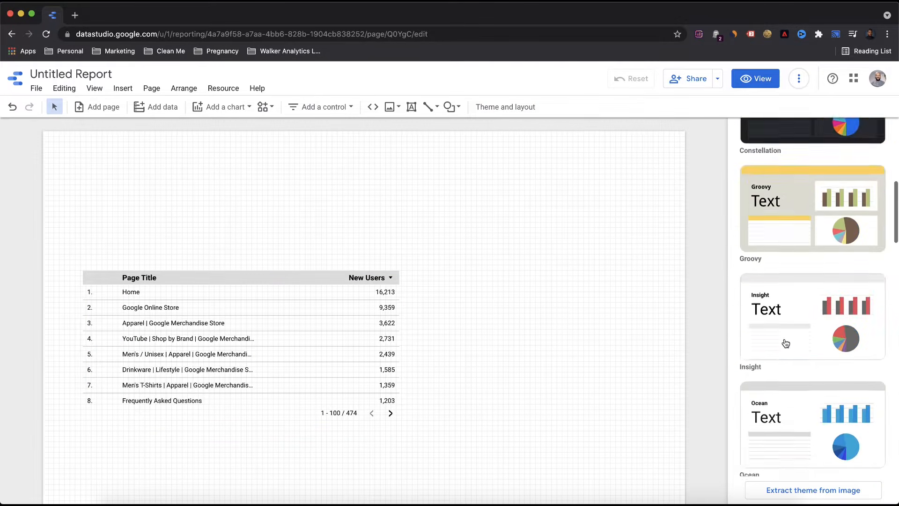
{"action": "scroll", "coordinate": [788, 260], "scroll_direction": "down", "scroll_amount": 10}
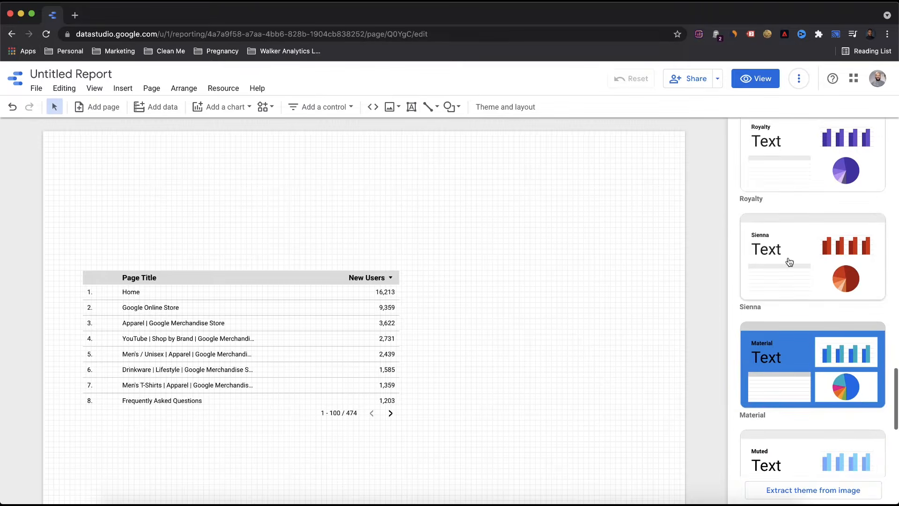
{"action": "scroll", "coordinate": [789, 262], "scroll_direction": "up", "scroll_amount": 2}
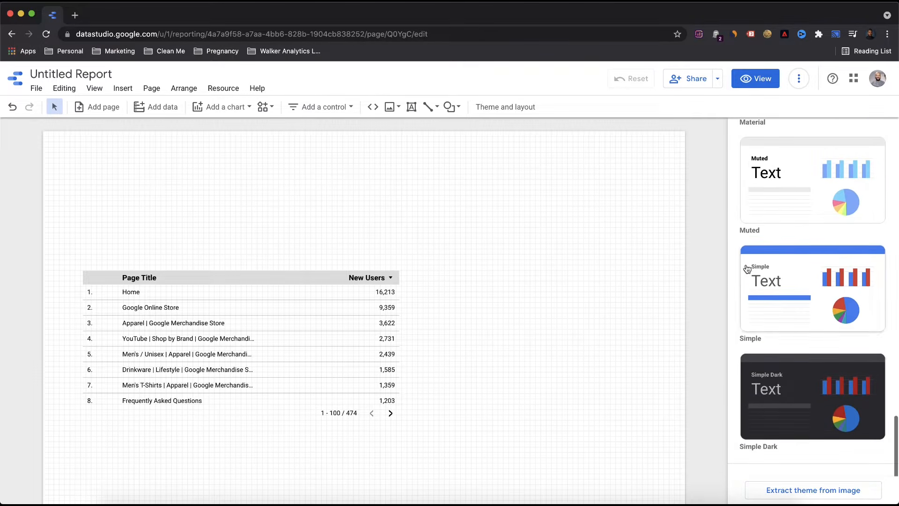
{"action": "scroll", "coordinate": [786, 273], "scroll_direction": "down", "scroll_amount": 1}
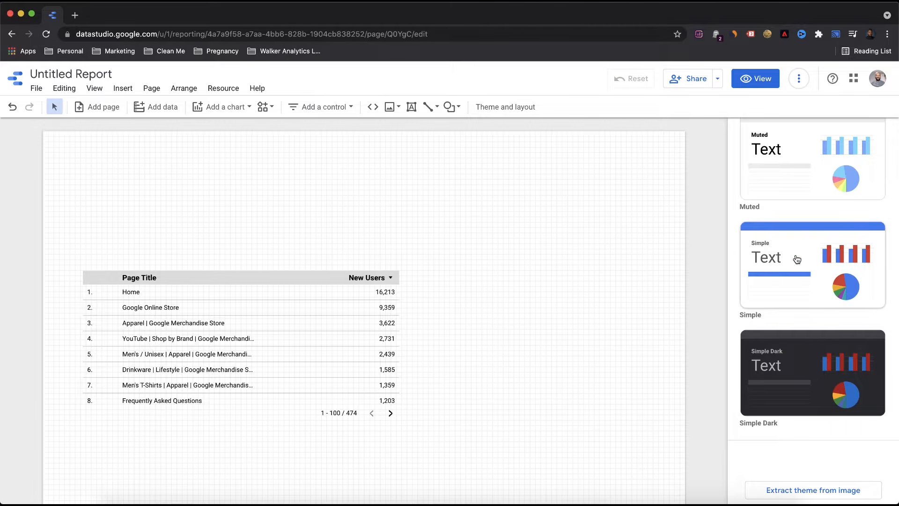
{"action": "left_click", "coordinate": [797, 259]}
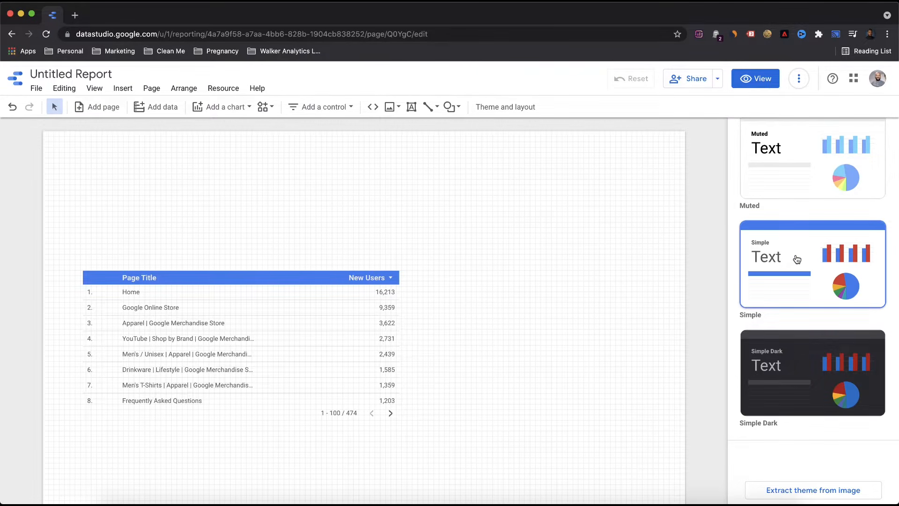
{"action": "key", "text": "Escape"}
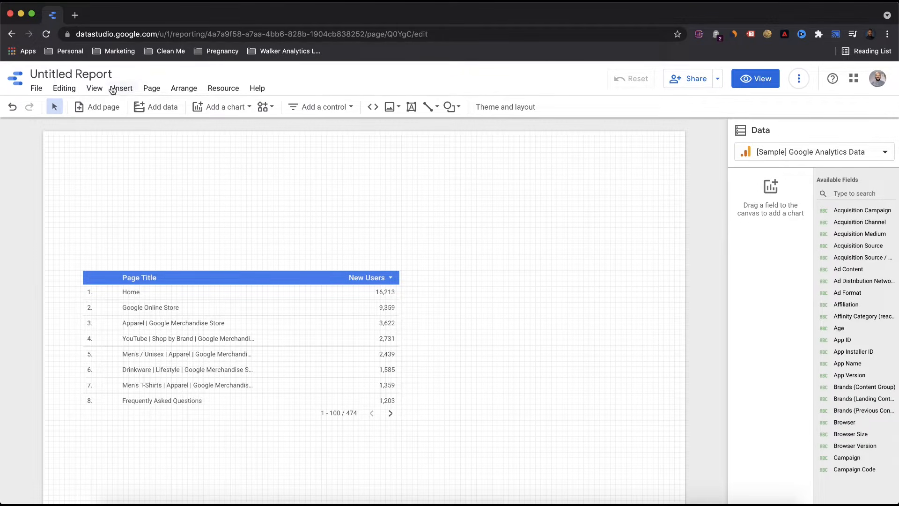
Draw a rectangle across the full width of the page's upper edge as a header banner.
{"action": "left_click", "coordinate": [128, 87]}
{"action": "scroll", "coordinate": [164, 300], "scroll_direction": "down", "scroll_amount": 5}
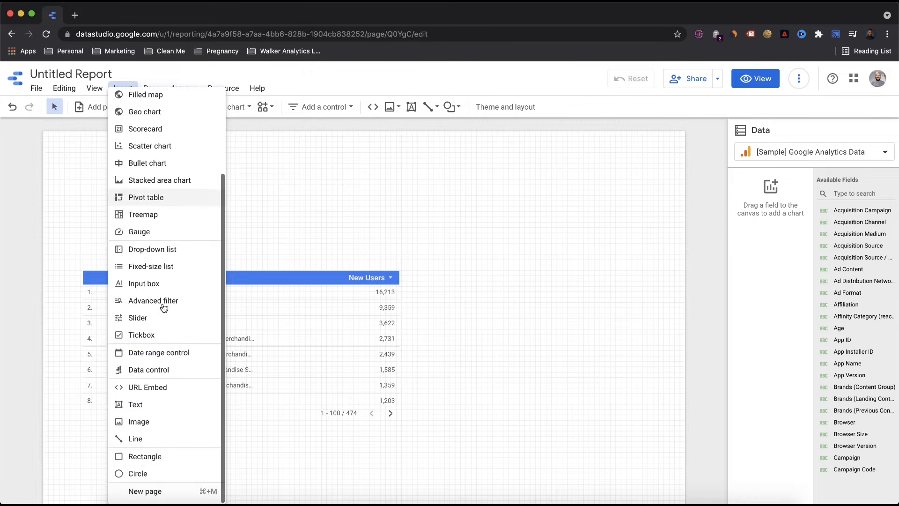
{"action": "left_click", "coordinate": [140, 458]}
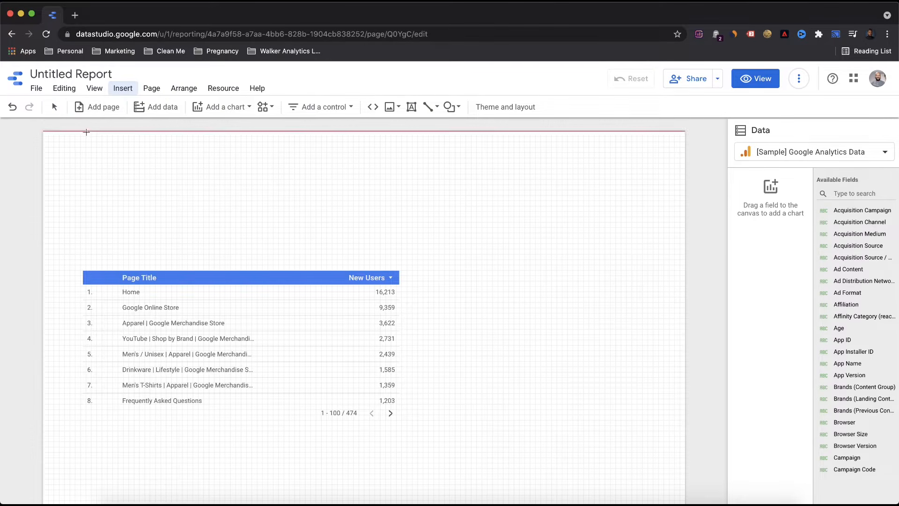
{"action": "left_click_drag", "start_coordinate": [40, 132], "coordinate": [687, 179]}
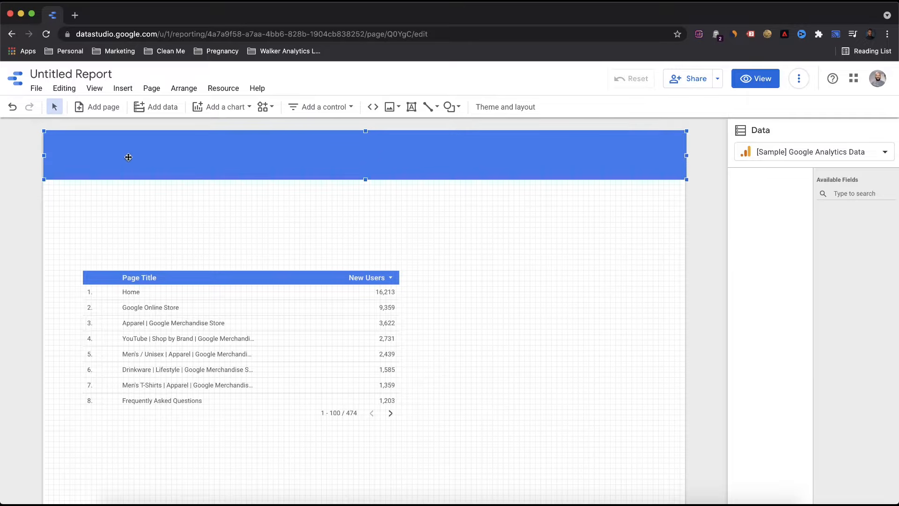
{"action": "left_click_drag", "start_coordinate": [44, 156], "coordinate": [42, 157]}
{"action": "left_click", "coordinate": [329, 202]}
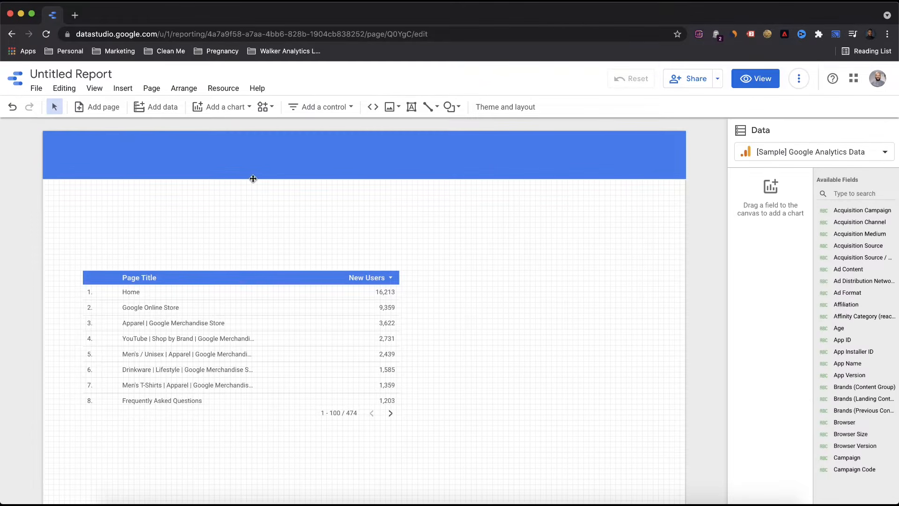
Search the web for google merchandise store in a new browser tab and open the European Google Merchandise store site.
{"action": "left_click", "coordinate": [75, 15]}
{"action": "type", "text": "google "}
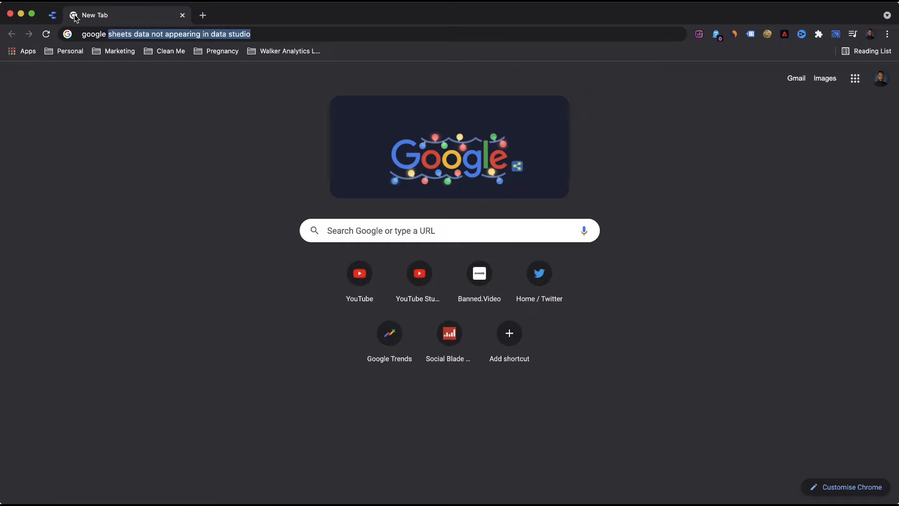
{"action": "type", "text": "mwerch"}
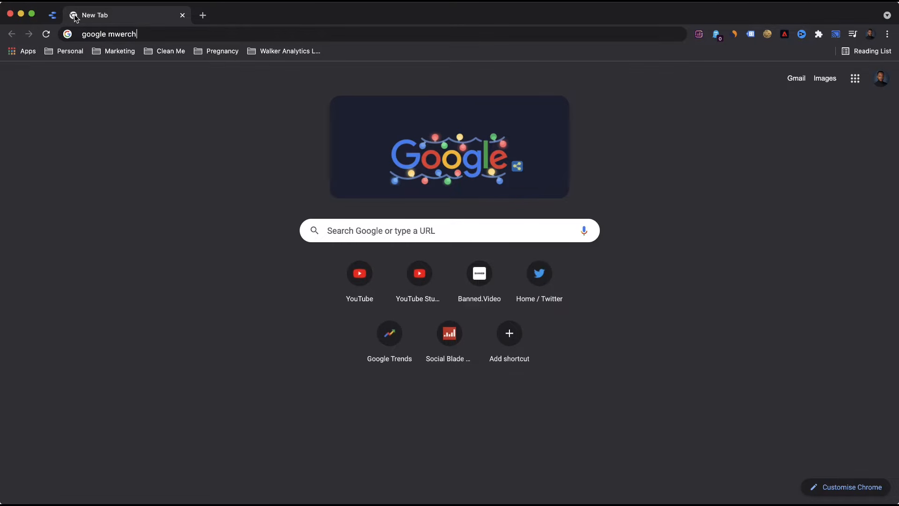
{"action": "key", "text": "Down"}
{"action": "key", "text": "Return"}
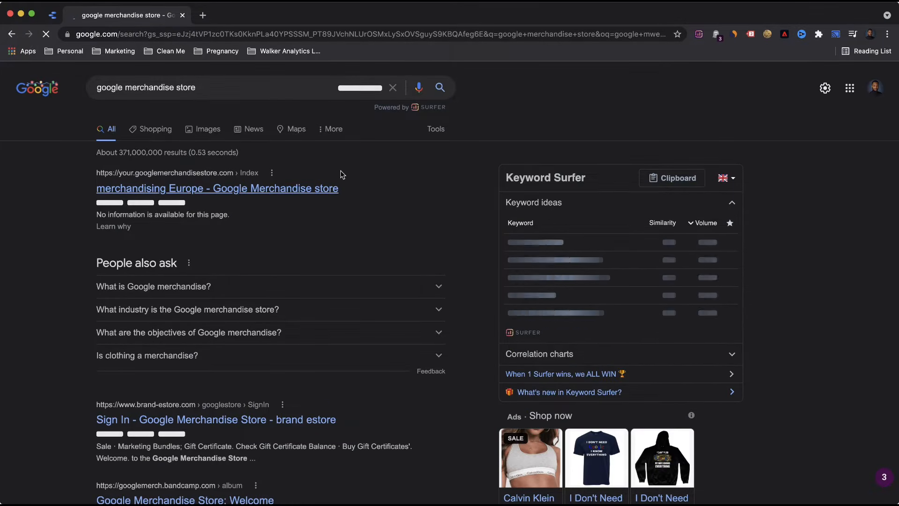
{"action": "left_click", "coordinate": [335, 187]}
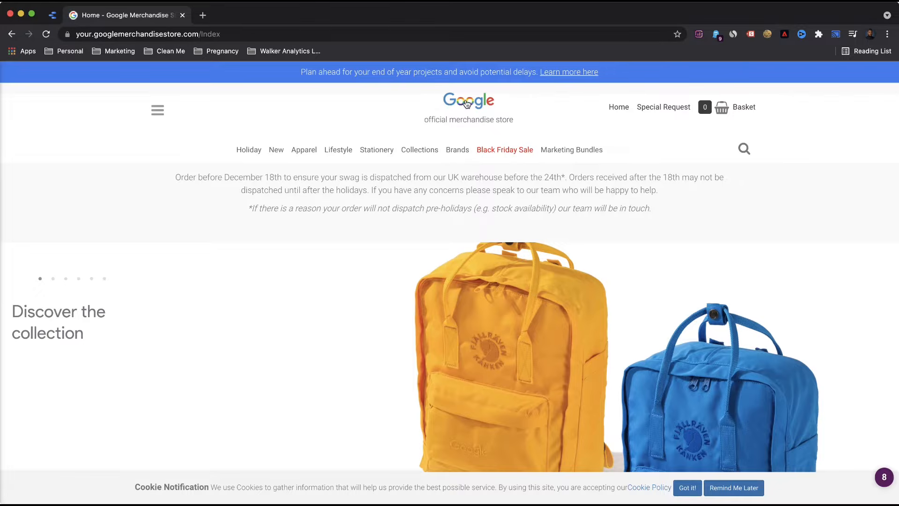
Look over the store's home page and download its header logo as sitelogo.png.
{"action": "scroll", "coordinate": [472, 105], "scroll_direction": "down", "scroll_amount": 9}
{"action": "scroll", "coordinate": [471, 105], "scroll_direction": "up", "scroll_amount": 6}
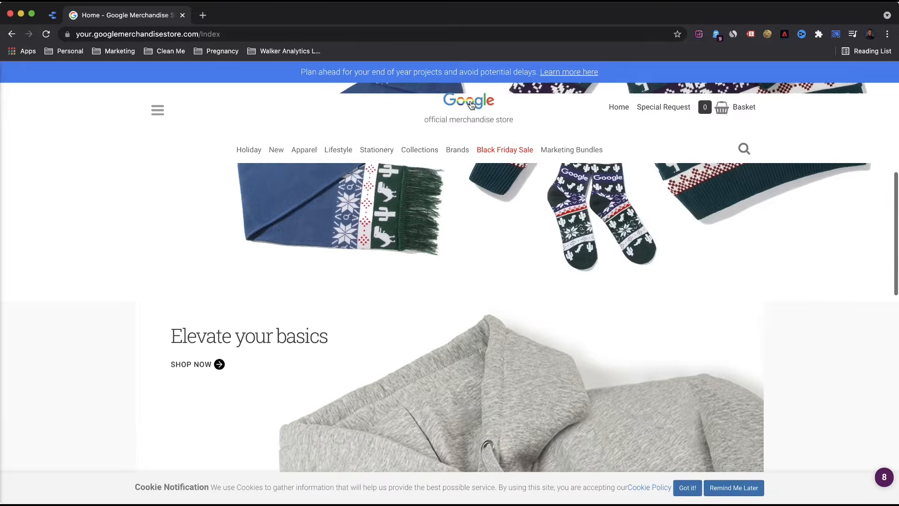
{"action": "scroll", "coordinate": [472, 105], "scroll_direction": "up", "scroll_amount": 3}
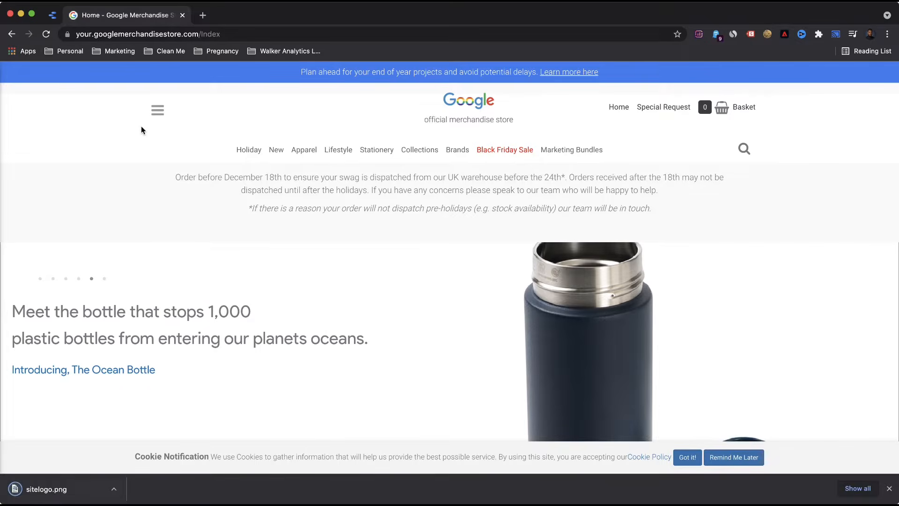
Return to the Data Studio report, insert sitelogo.png as an image and place it over the left end of the header banner.
{"action": "left_click", "coordinate": [52, 15]}
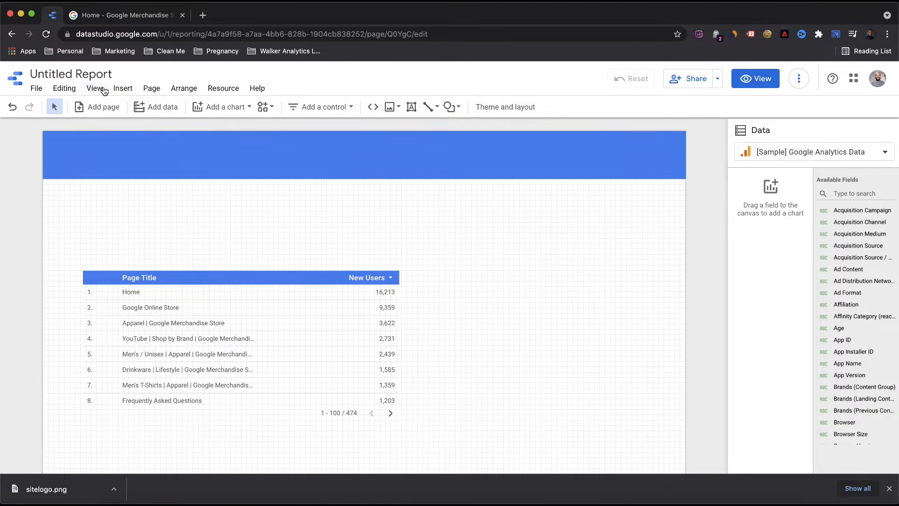
{"action": "left_click", "coordinate": [123, 88]}
{"action": "scroll", "coordinate": [161, 302], "scroll_direction": "down", "scroll_amount": 3}
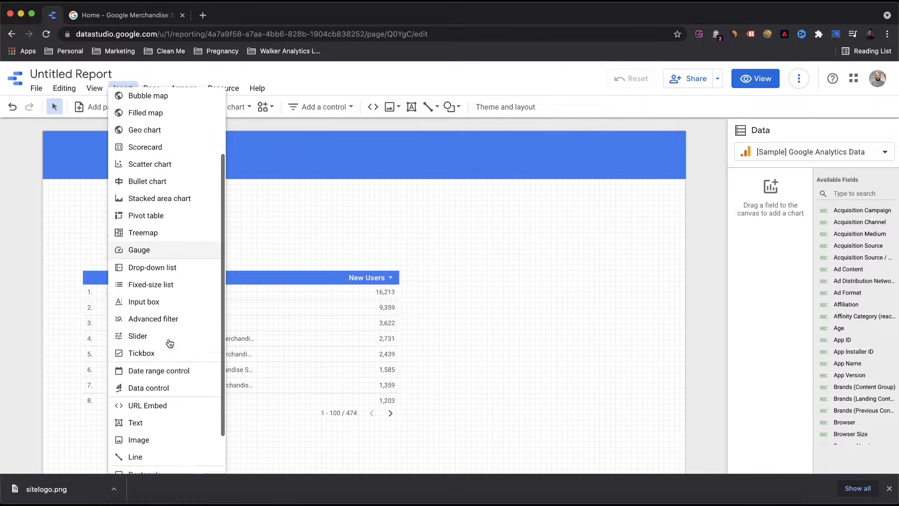
{"action": "left_click", "coordinate": [141, 389]}
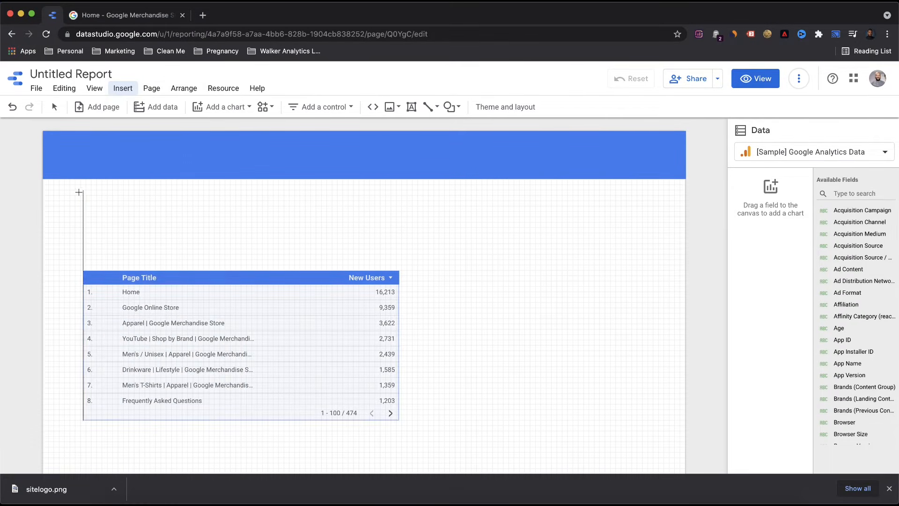
{"action": "mouse_move", "coordinate": [74, 193]}
{"action": "left_mouse_down"}
{"action": "mouse_move", "coordinate": [165, 218]}
{"action": "mouse_move", "coordinate": [171, 231]}
{"action": "left_mouse_up"}
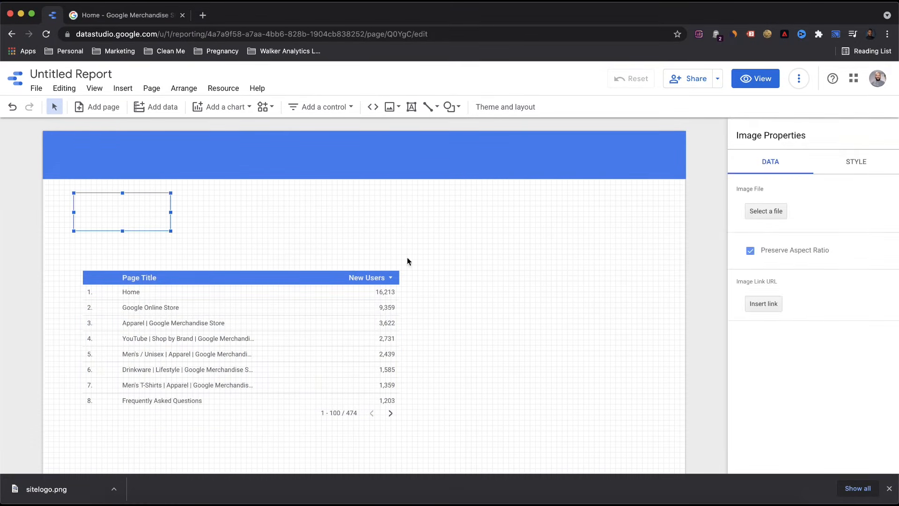
{"action": "left_click", "coordinate": [769, 218]}
{"action": "left_click_drag", "start_coordinate": [132, 202], "coordinate": [114, 158]}
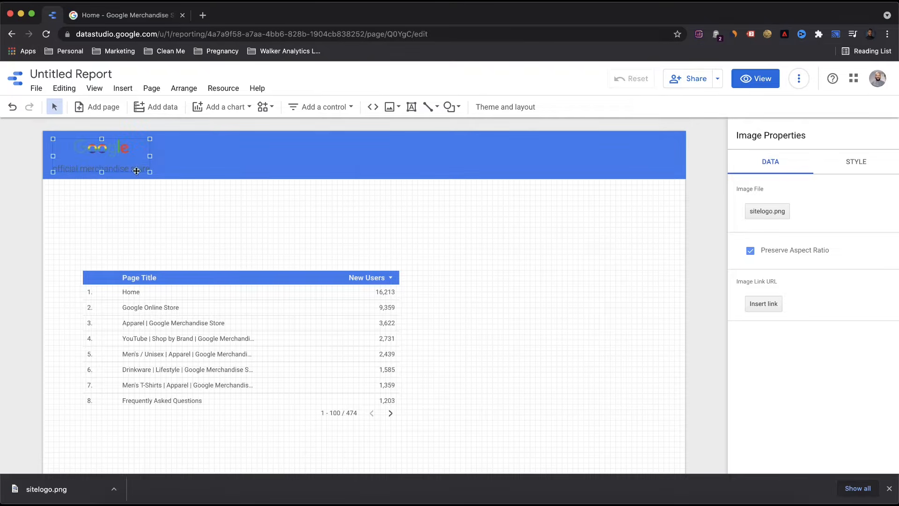
{"action": "left_click", "coordinate": [152, 205]}
Shorten the blue header banner from its left edge so that it starts just to the right of the store logo.
{"action": "left_click", "coordinate": [217, 151]}
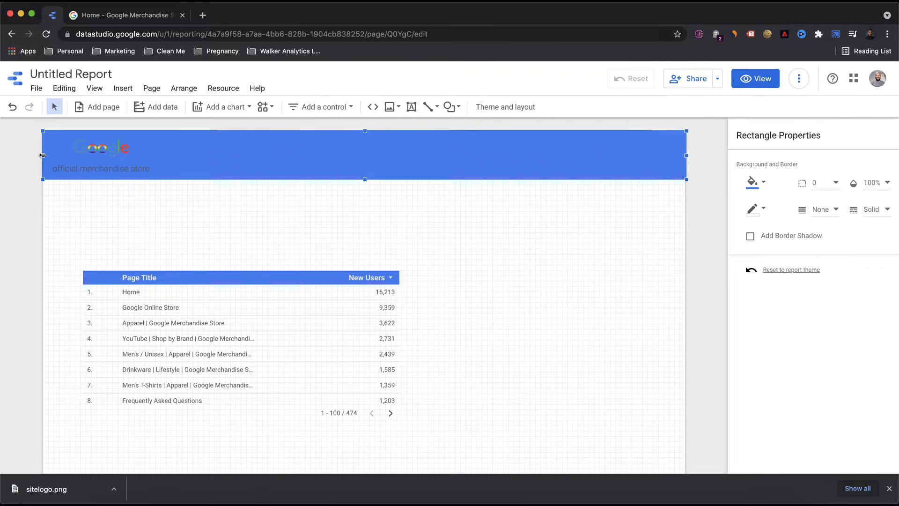
{"action": "left_click_drag", "start_coordinate": [43, 155], "coordinate": [163, 155]}
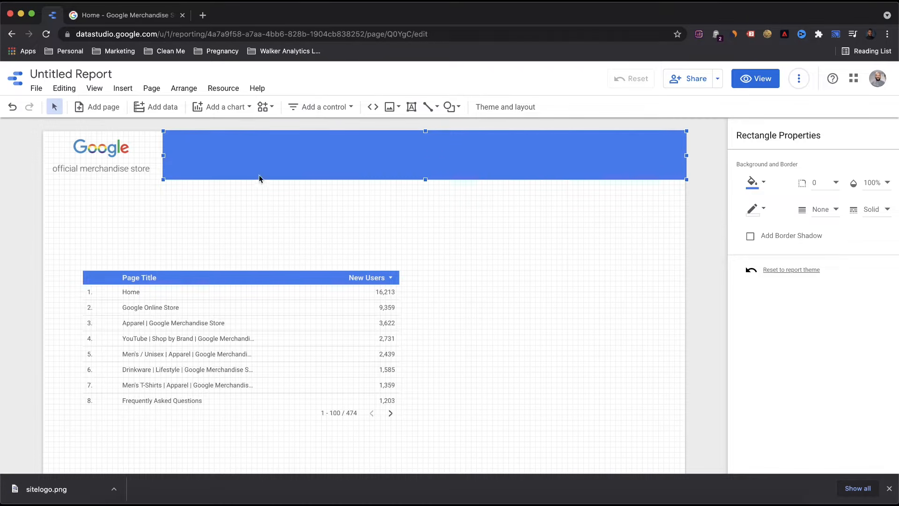
{"action": "left_click", "coordinate": [225, 195]}
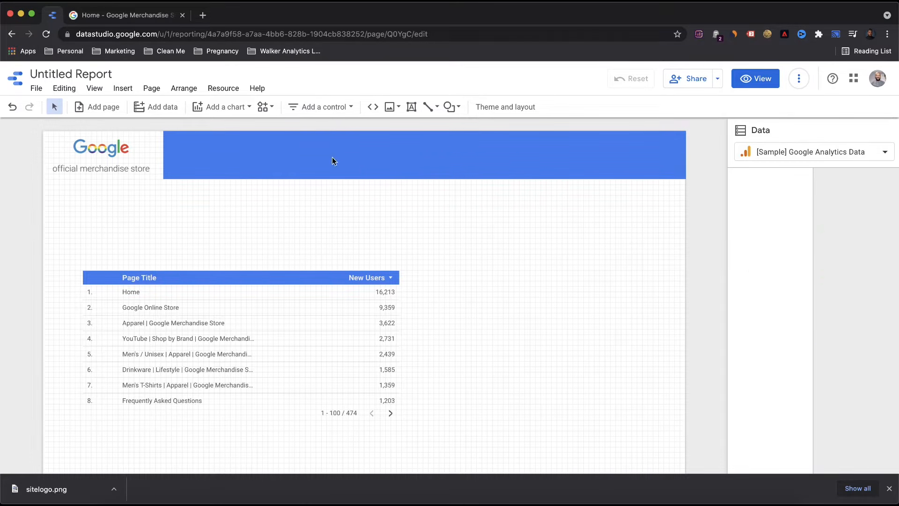
{"action": "left_click", "coordinate": [101, 155]}
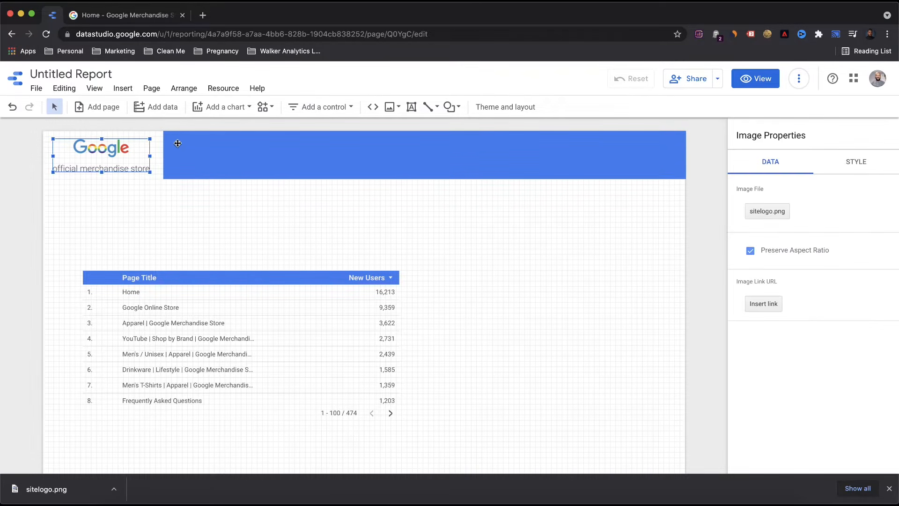
{"action": "left_click", "coordinate": [175, 203]}
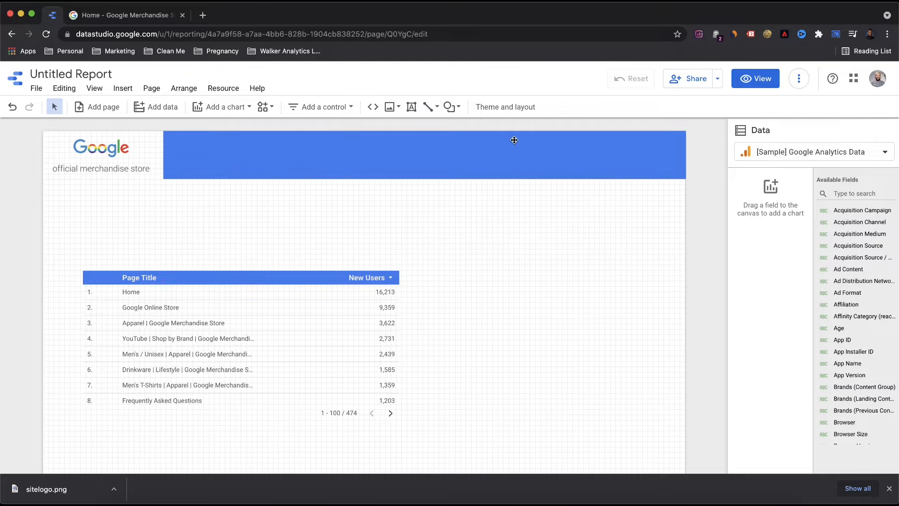
Duplicate the blue banner rectangle and fit the copy over the logo area, from the page's left edge to the banner.
{"action": "left_click", "coordinate": [177, 145]}
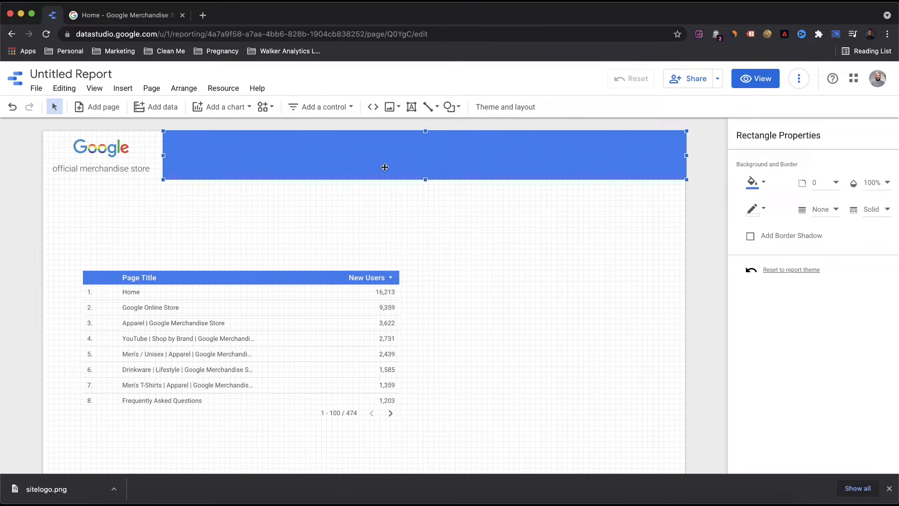
{"action": "left_click_drag", "start_coordinate": [246, 144], "coordinate": [91, 161]}
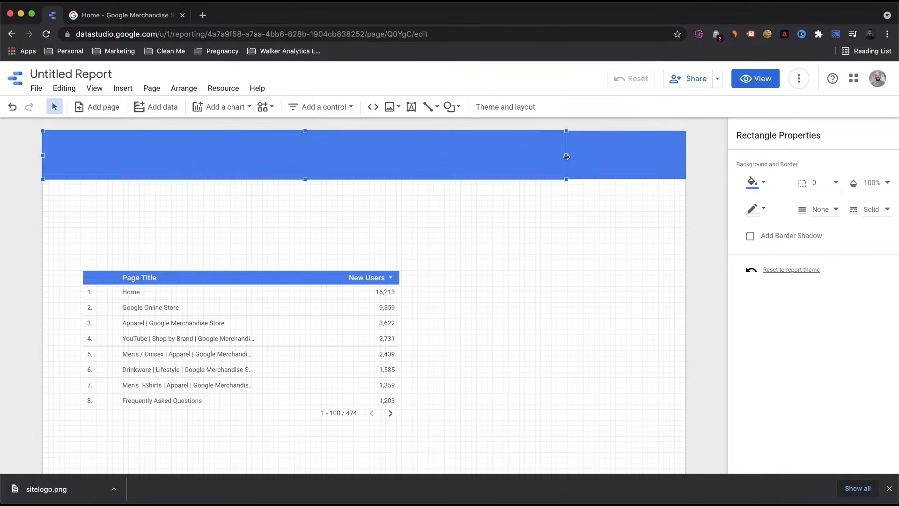
{"action": "left_click_drag", "start_coordinate": [567, 156], "coordinate": [164, 156]}
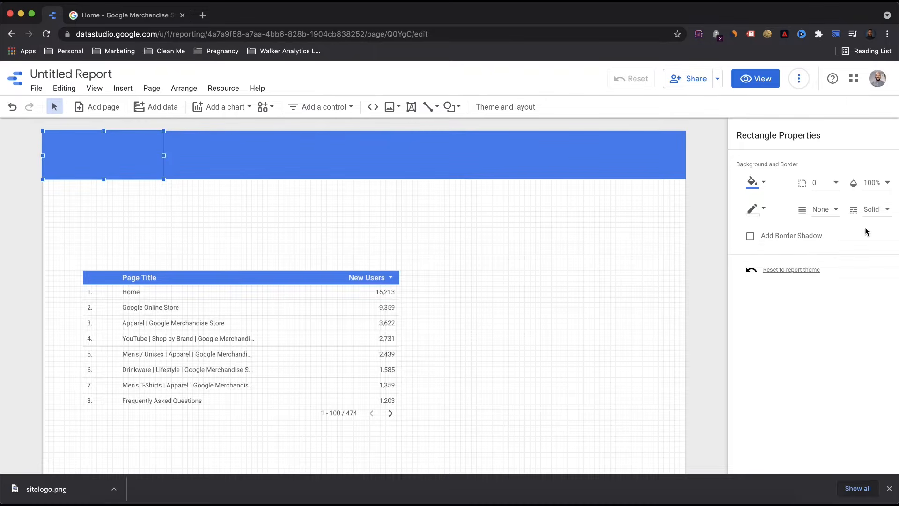
Fill the small rectangle over the logo with white and send it to the back so it sits behind the logo.
{"action": "left_click", "coordinate": [761, 183]}
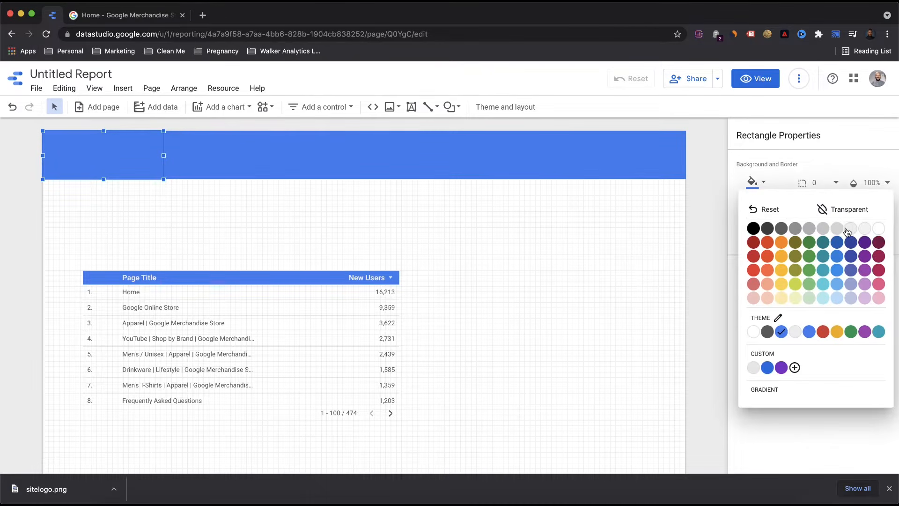
{"action": "left_click", "coordinate": [883, 235]}
{"action": "right_click", "coordinate": [121, 156]}
{"action": "mouse_move", "coordinate": [171, 333]}
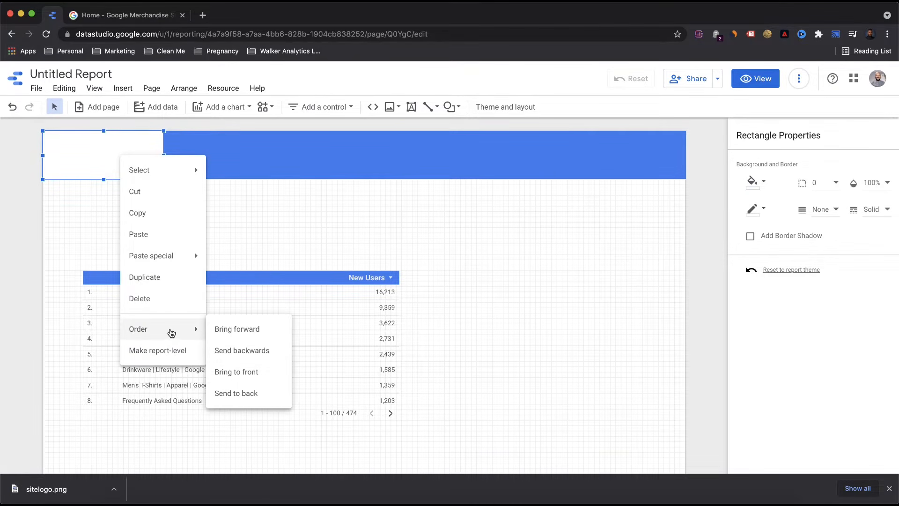
{"action": "left_click", "coordinate": [234, 393]}
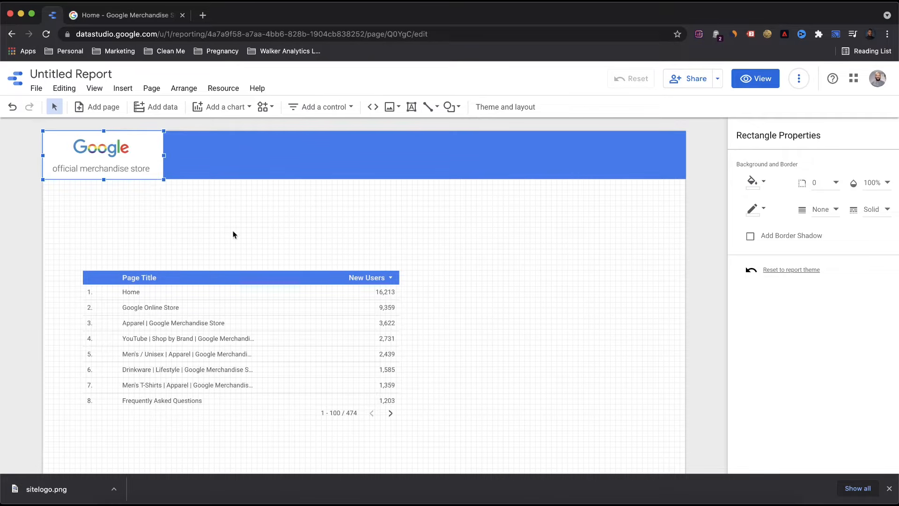
{"action": "left_click", "coordinate": [234, 233]}
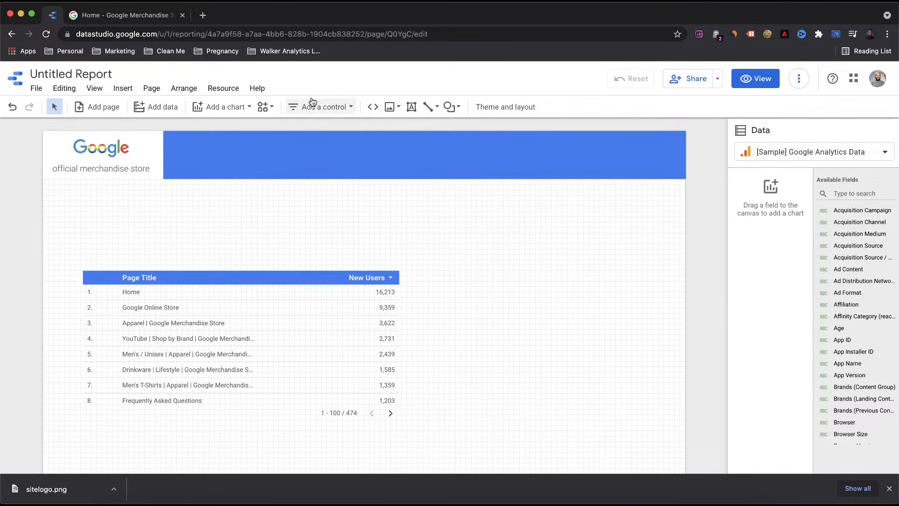
Examine the report's layout settings, including view mode, canvas size, snapping, grid settings and report-level component position.
{"action": "left_click", "coordinate": [525, 109]}
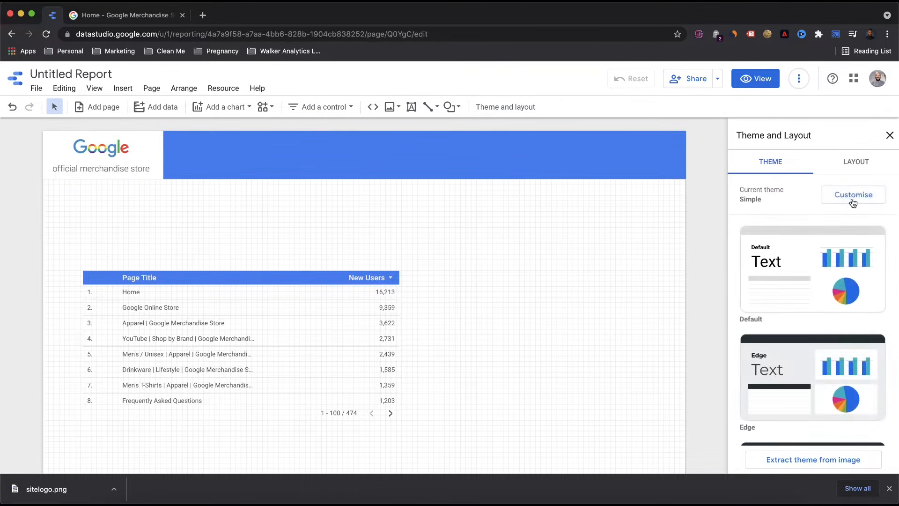
{"action": "left_click", "coordinate": [860, 163]}
{"action": "scroll", "coordinate": [777, 313], "scroll_direction": "down", "scroll_amount": 5}
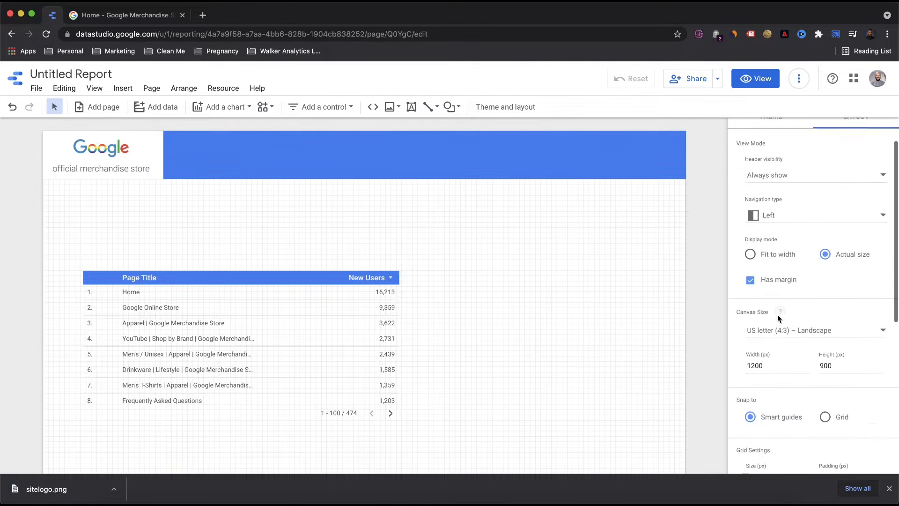
{"action": "scroll", "coordinate": [779, 319], "scroll_direction": "down", "scroll_amount": 3}
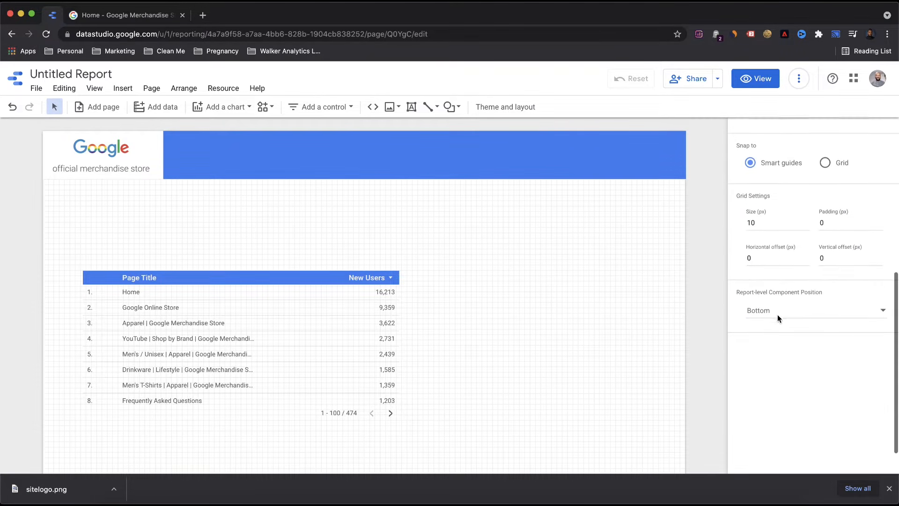
{"action": "scroll", "coordinate": [779, 319], "scroll_direction": "up", "scroll_amount": 6}
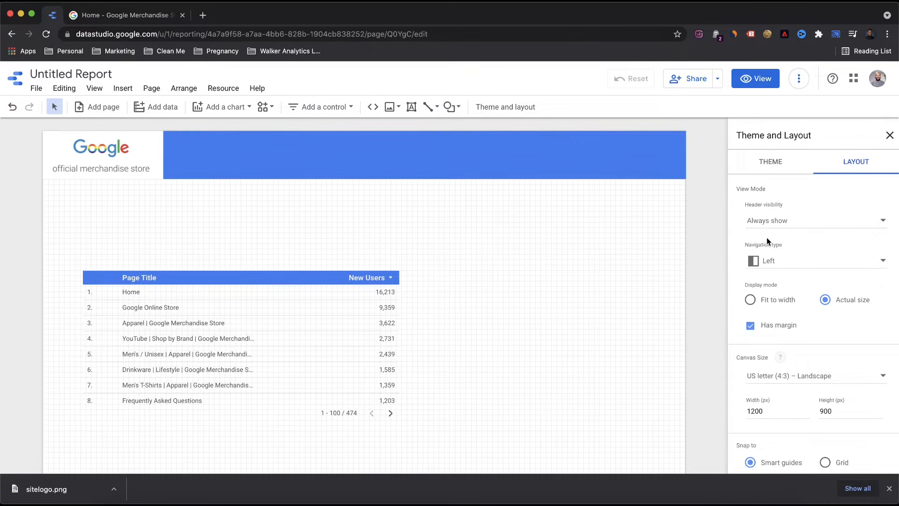
Customise the Simple theme by setting its report background to a very light grey.
{"action": "left_click", "coordinate": [781, 164]}
{"action": "left_click", "coordinate": [850, 198]}
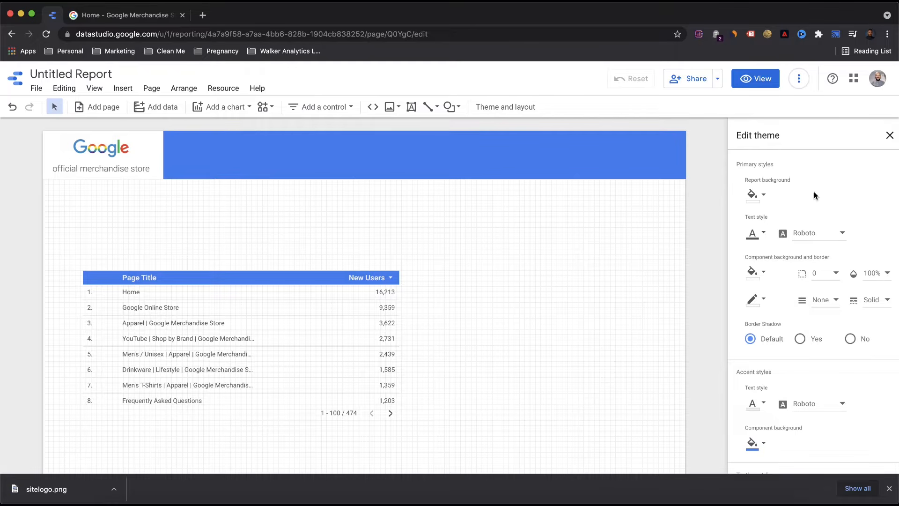
{"action": "left_click", "coordinate": [754, 195]}
{"action": "left_click", "coordinate": [874, 219]}
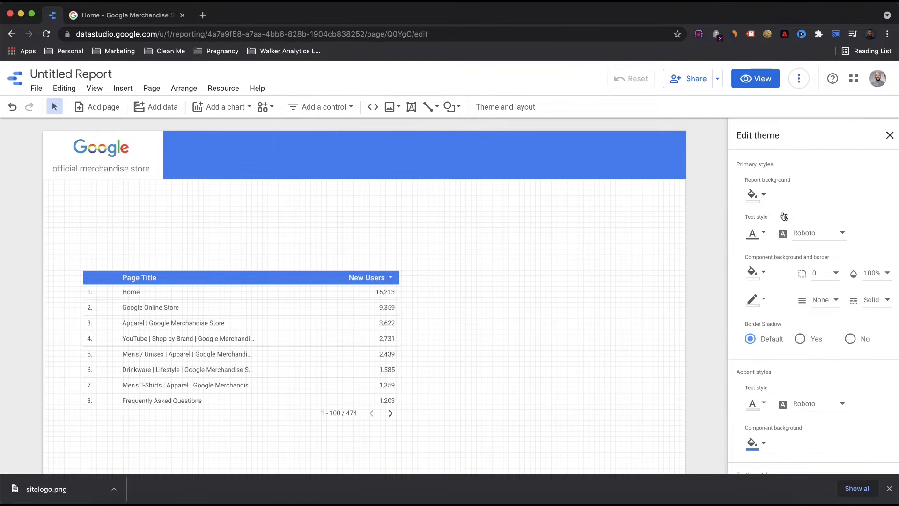
{"action": "left_click", "coordinate": [753, 195]}
{"action": "left_click", "coordinate": [864, 218]}
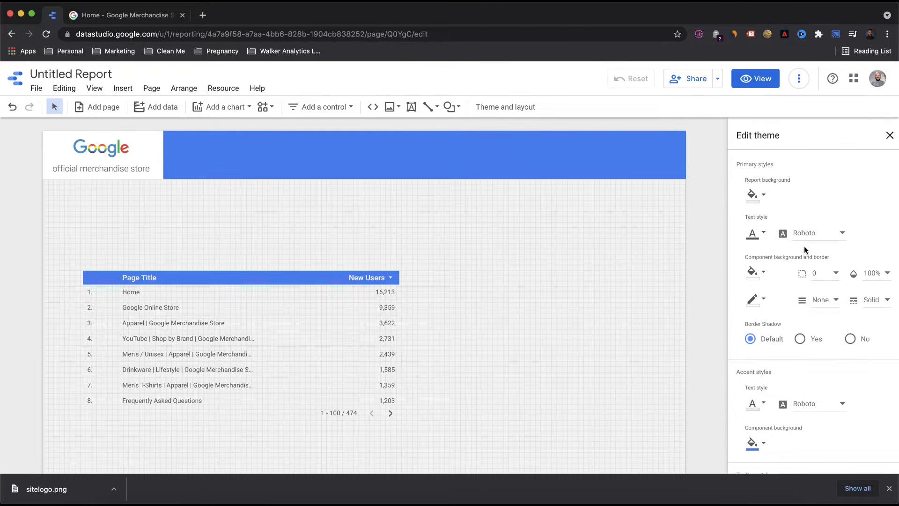
Set the theme's component background to white and close the theme editing.
{"action": "scroll", "coordinate": [738, 264], "scroll_direction": "down", "scroll_amount": 1}
{"action": "scroll", "coordinate": [739, 265], "scroll_direction": "down", "scroll_amount": 2}
{"action": "left_click", "coordinate": [754, 219]}
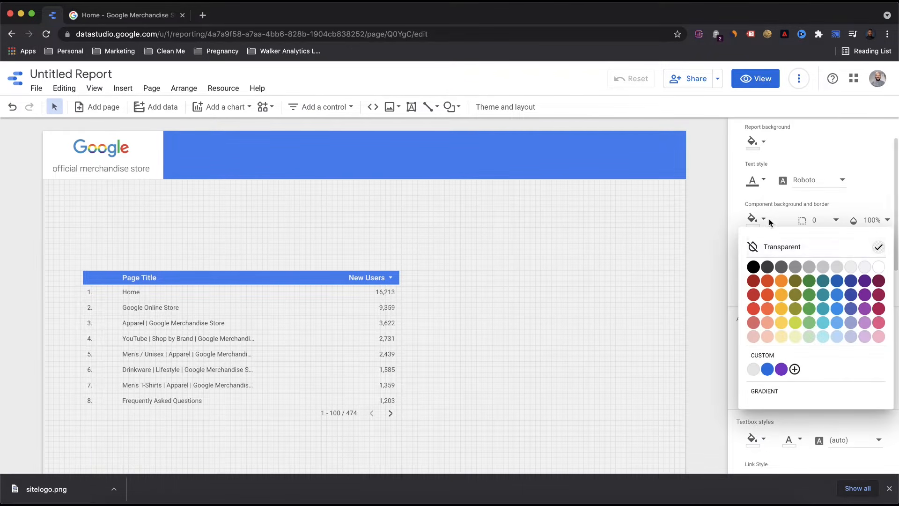
{"action": "left_click", "coordinate": [877, 269]}
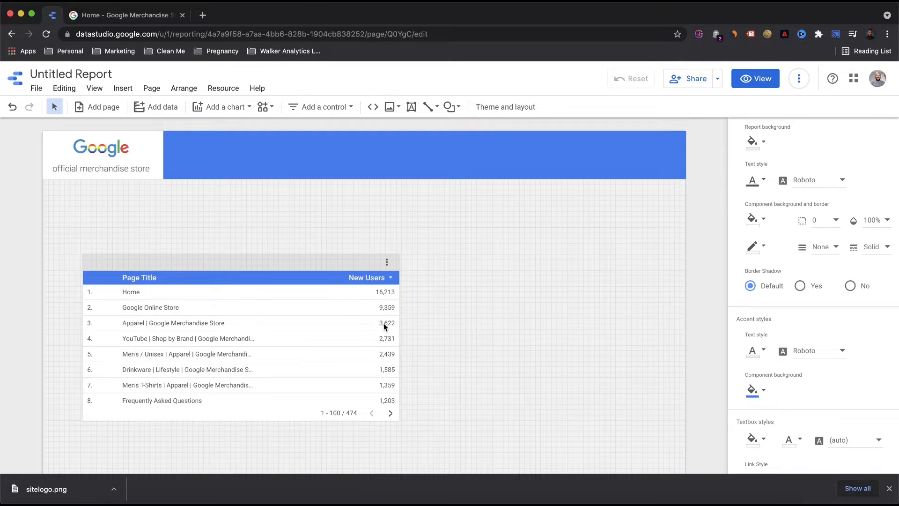
{"action": "left_click", "coordinate": [703, 257]}
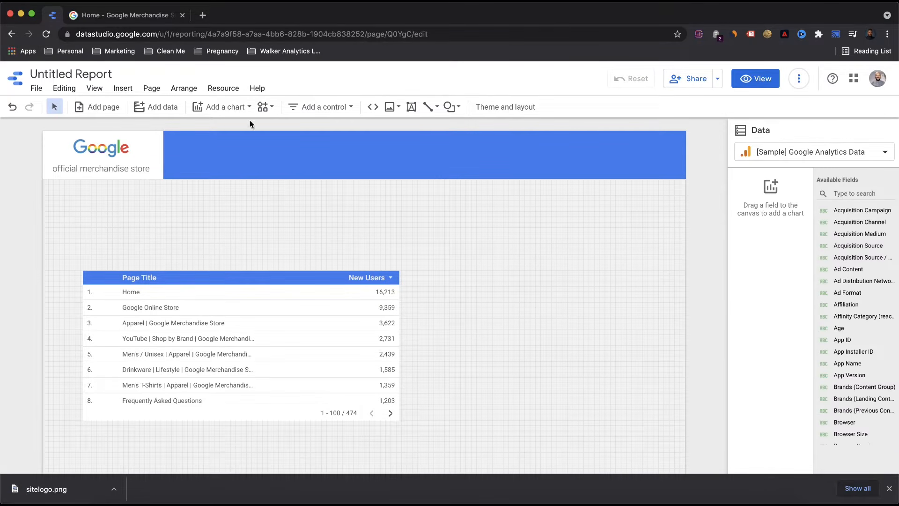
Reopen the custom theme, review its remaining styles and set the component grid colour to a very light grey.
{"action": "left_click", "coordinate": [492, 107]}
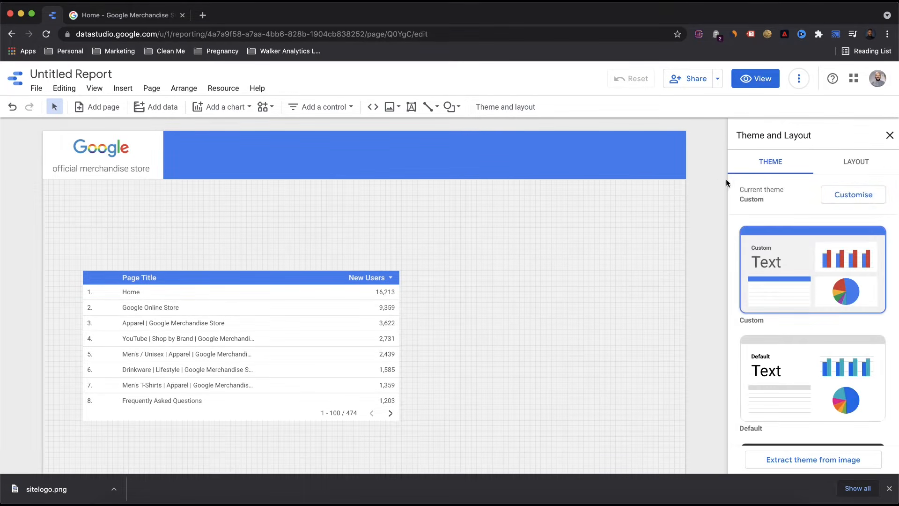
{"action": "left_click", "coordinate": [853, 194]}
{"action": "scroll", "coordinate": [749, 335], "scroll_direction": "down", "scroll_amount": 2}
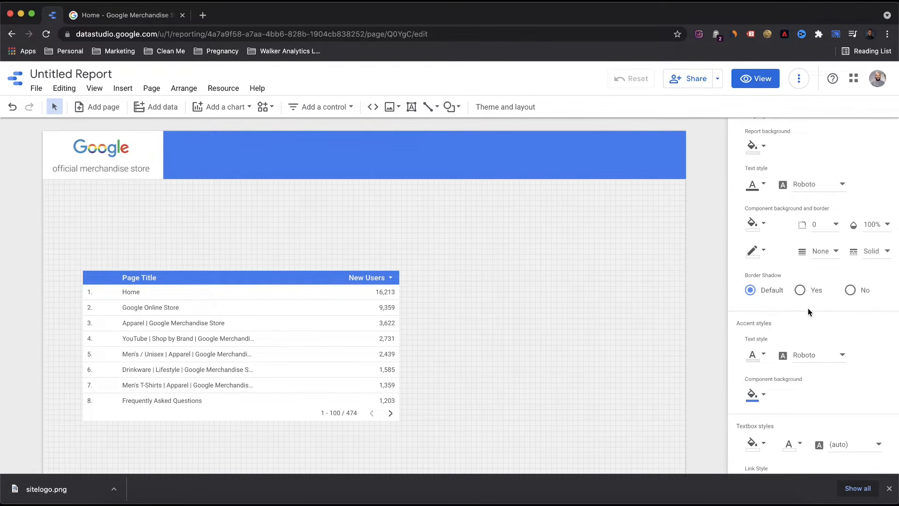
{"action": "scroll", "coordinate": [867, 327], "scroll_direction": "down", "scroll_amount": 3}
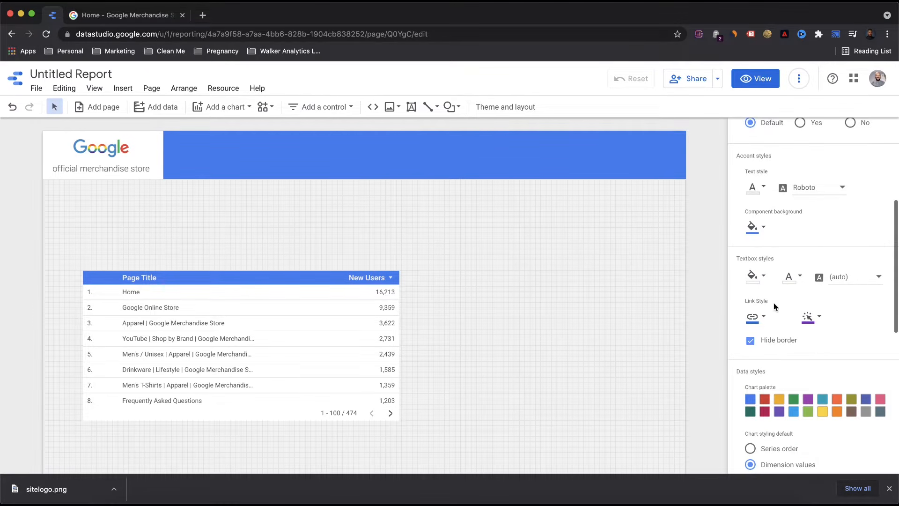
{"action": "scroll", "coordinate": [780, 316], "scroll_direction": "down", "scroll_amount": 2}
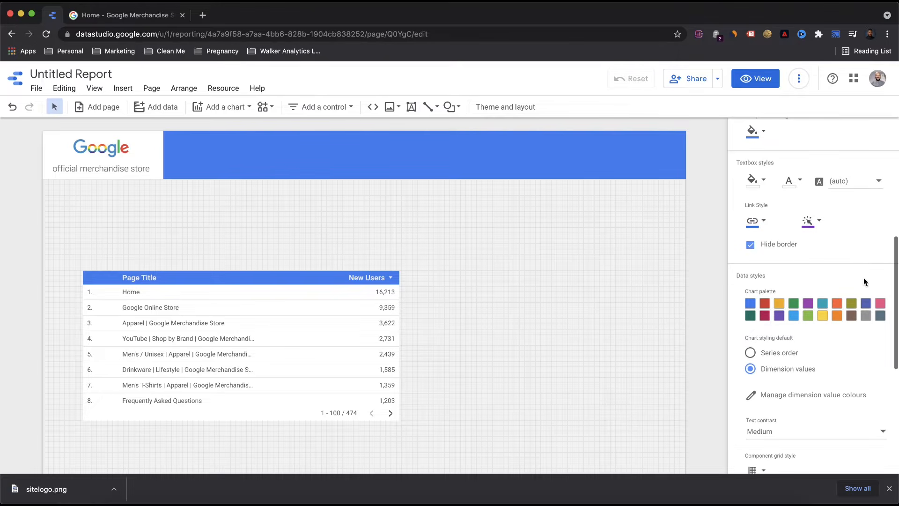
{"action": "scroll", "coordinate": [829, 256], "scroll_direction": "down", "scroll_amount": 6}
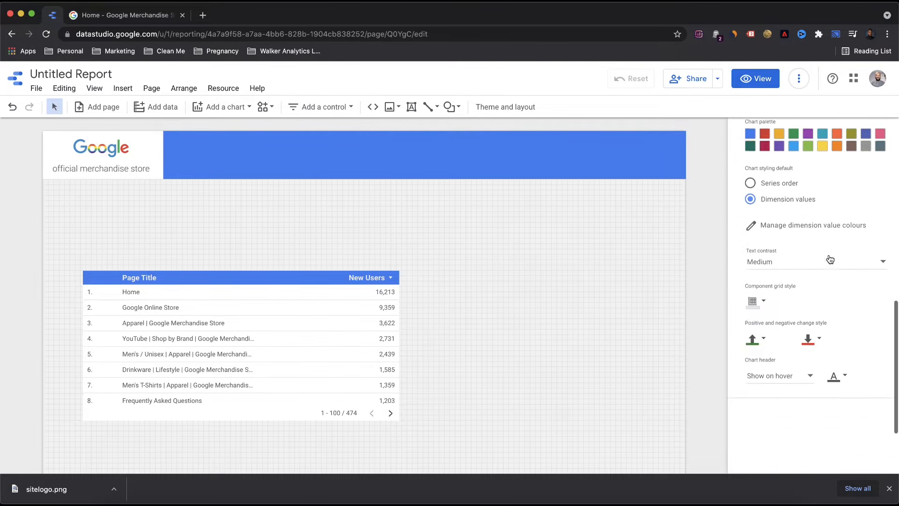
{"action": "scroll", "coordinate": [829, 257], "scroll_direction": "up", "scroll_amount": 5}
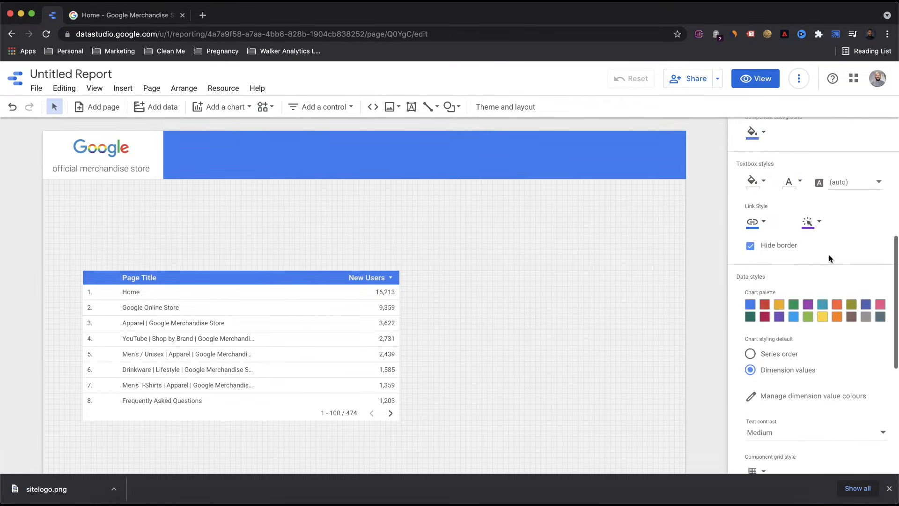
{"action": "scroll", "coordinate": [827, 257], "scroll_direction": "down", "scroll_amount": 5}
{"action": "left_click", "coordinate": [762, 199]}
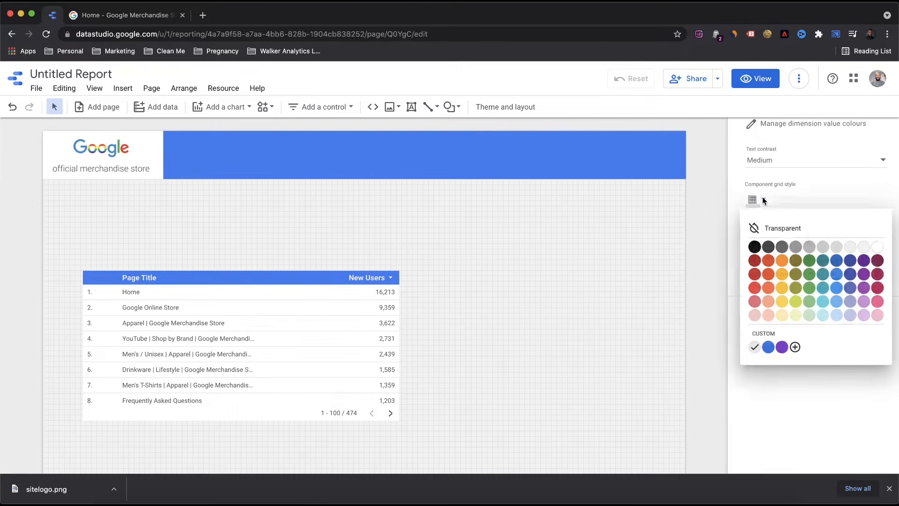
{"action": "left_click", "coordinate": [867, 252]}
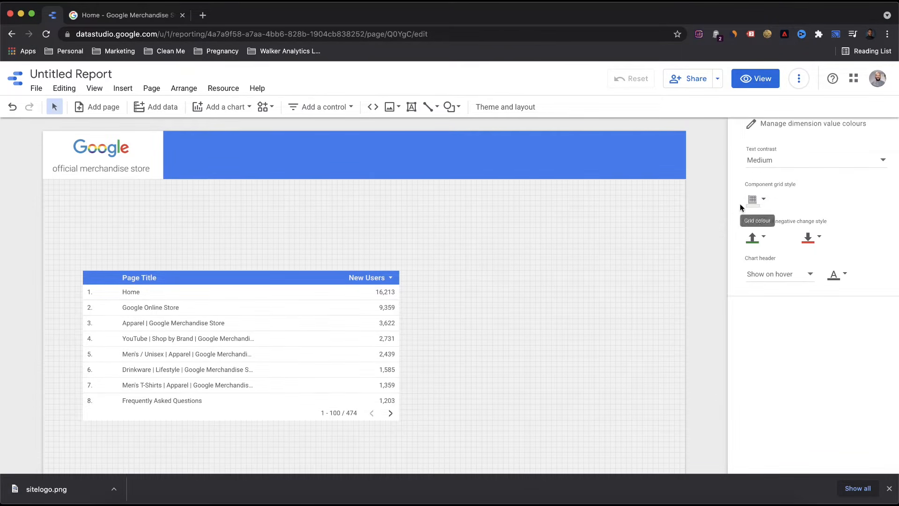
Add a date range control inside the blue header banner, near the banner's right end.
{"action": "left_click", "coordinate": [517, 249]}
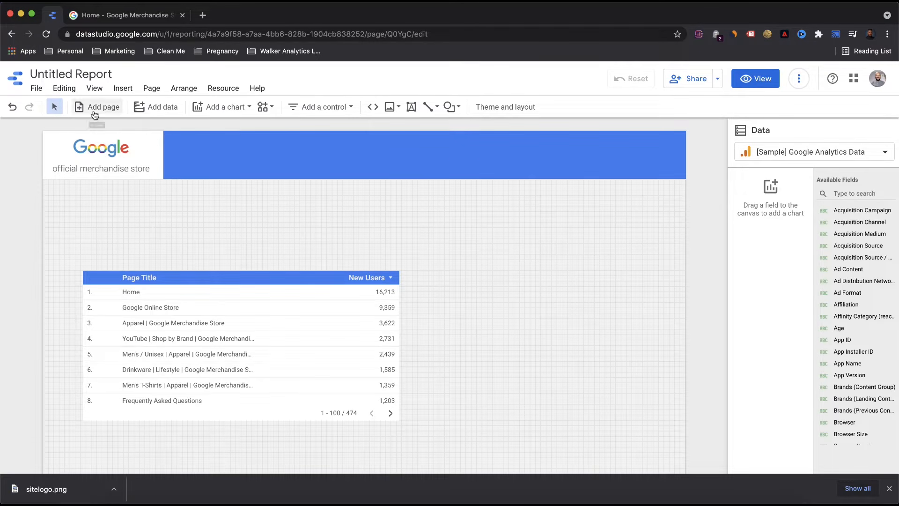
{"action": "left_click", "coordinate": [314, 108]}
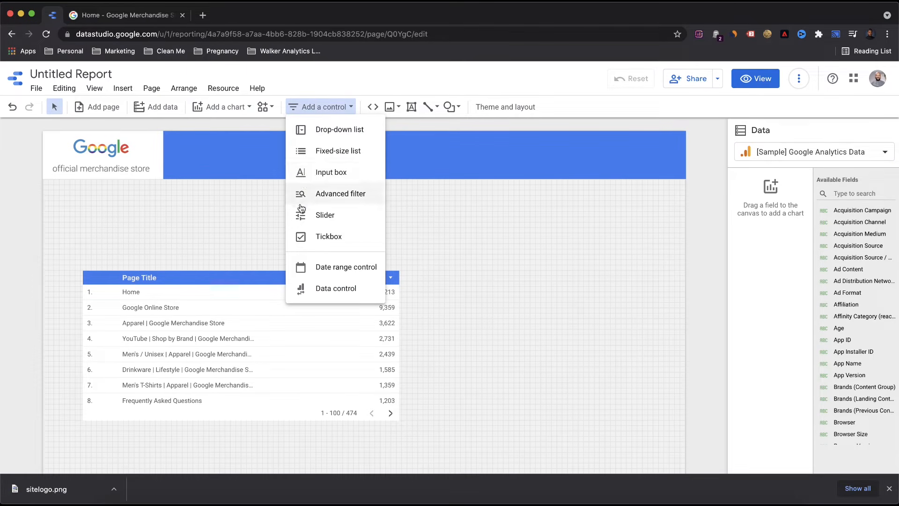
{"action": "left_click", "coordinate": [331, 268]}
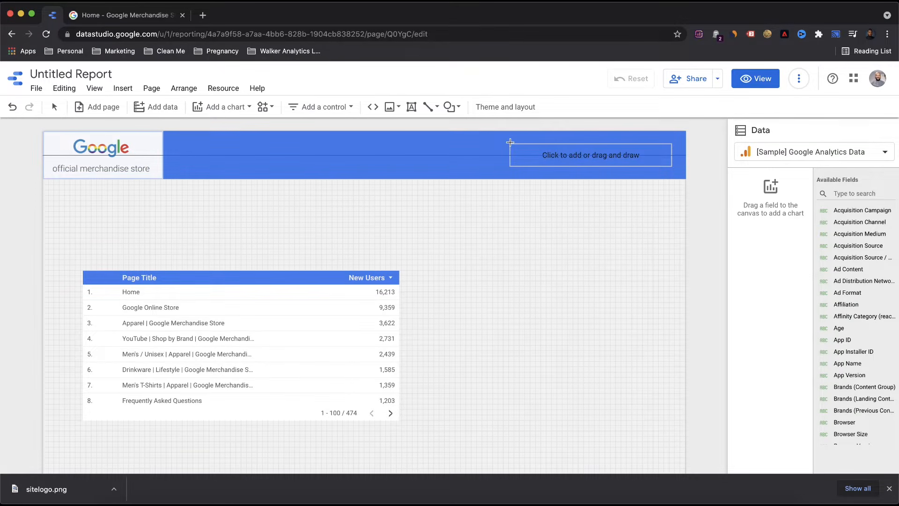
{"action": "left_click", "coordinate": [510, 142]}
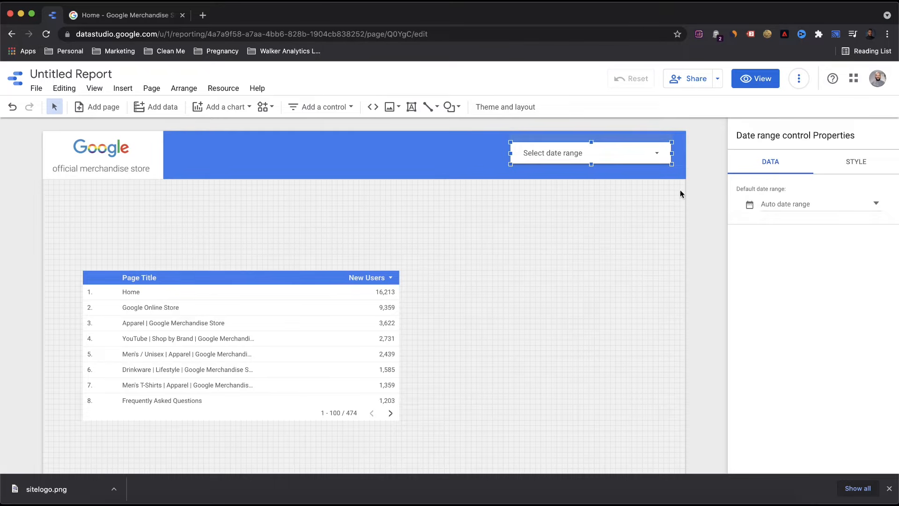
Set the date range control's default date range to the last 7 days, excluding today.
{"action": "left_click", "coordinate": [786, 204]}
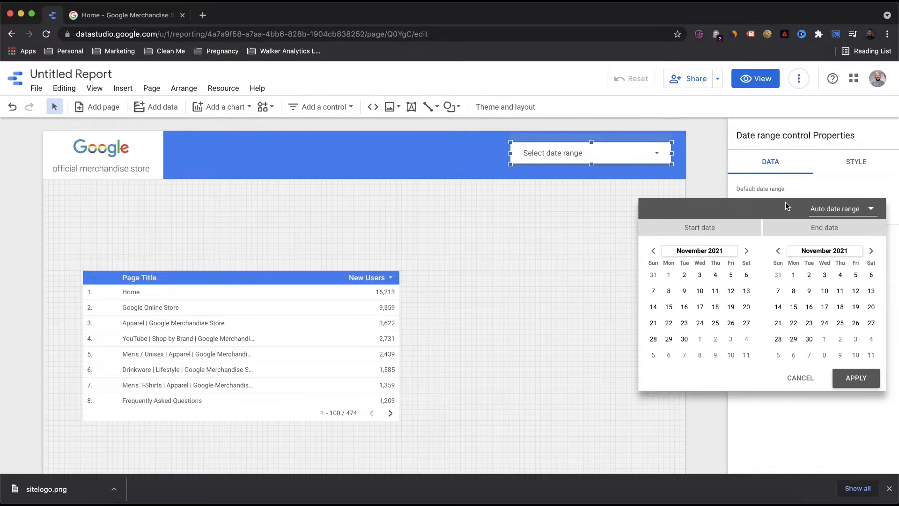
{"action": "left_click", "coordinate": [863, 211]}
{"action": "scroll", "coordinate": [838, 128], "scroll_direction": "up", "scroll_amount": 10}
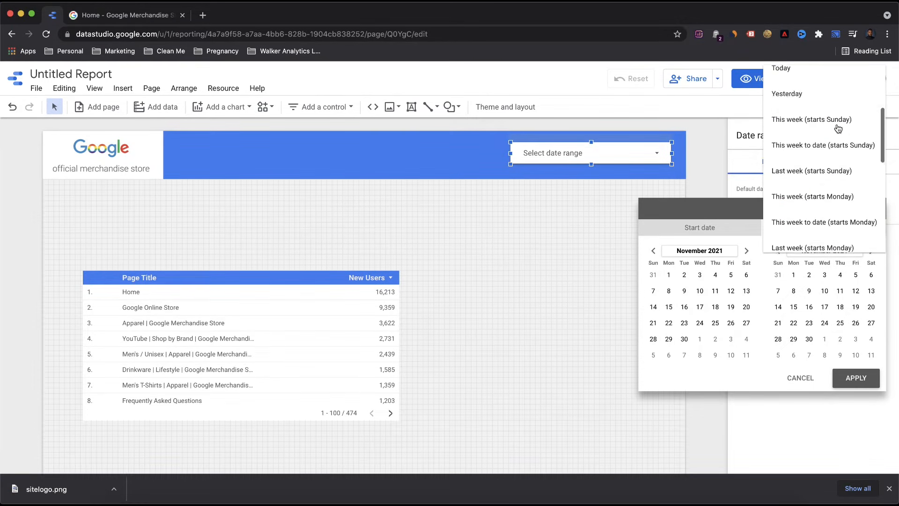
{"action": "scroll", "coordinate": [838, 128], "scroll_direction": "up", "scroll_amount": 3}
{"action": "left_click", "coordinate": [811, 103]}
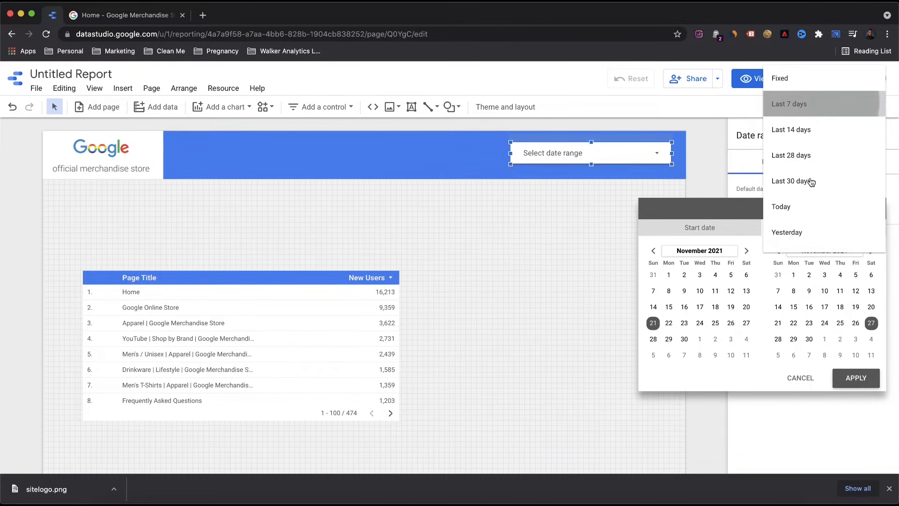
{"action": "left_click", "coordinate": [854, 387]}
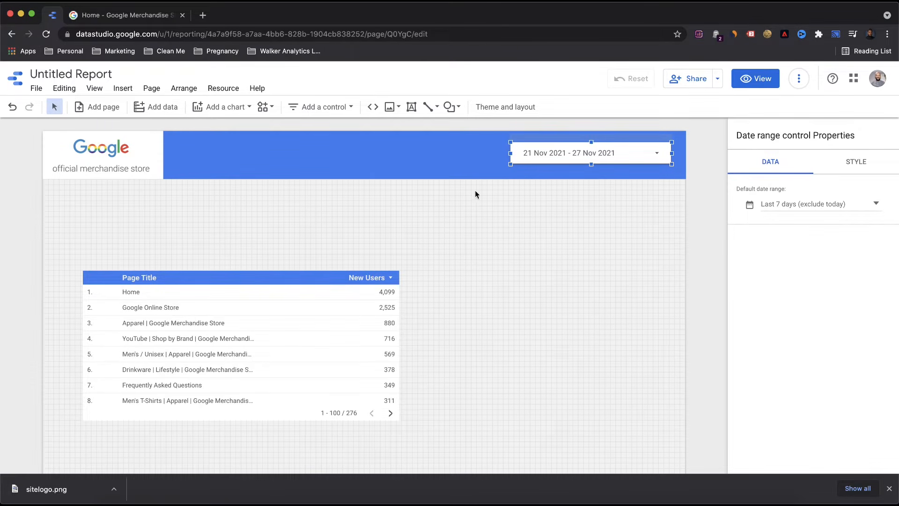
{"action": "left_click", "coordinate": [515, 273]}
Move the Page Title table to line up with the logo's left edge and lower it to free space under the header.
{"action": "left_click_drag", "start_coordinate": [230, 281], "coordinate": [202, 284]}
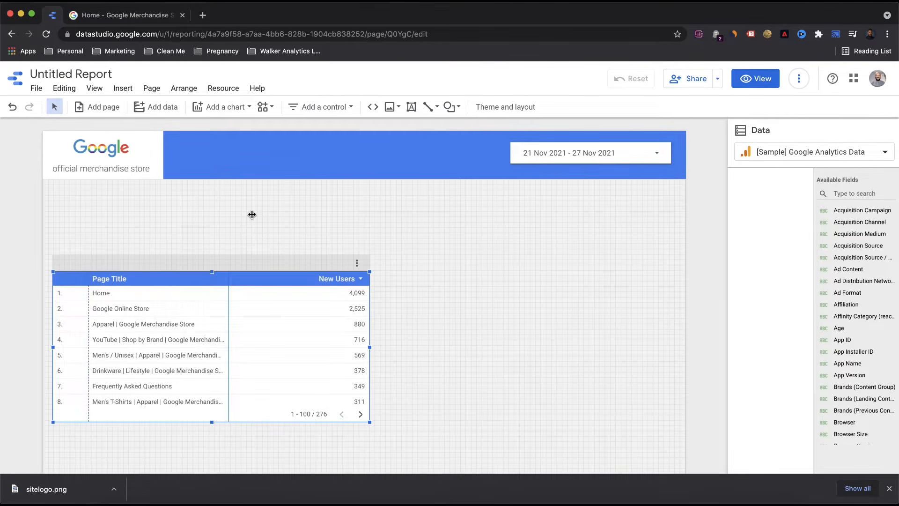
{"action": "left_click", "coordinate": [275, 279]}
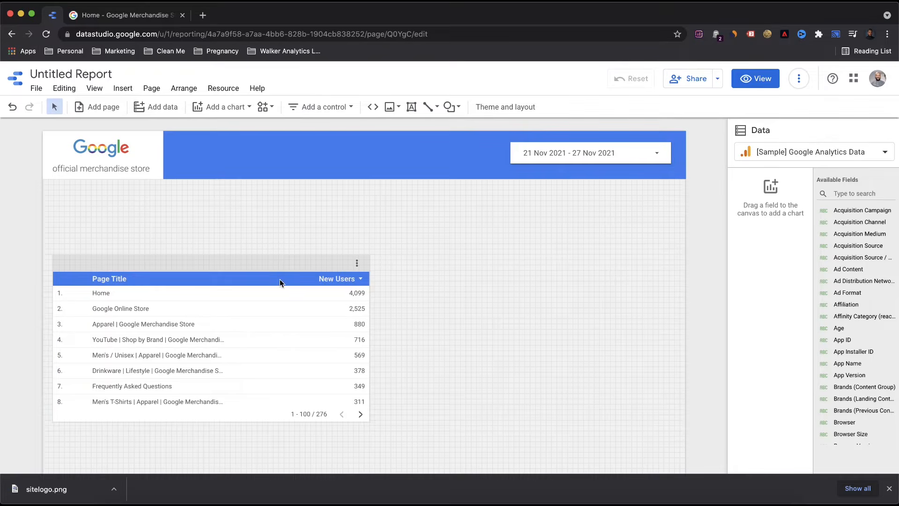
{"action": "left_click_drag", "start_coordinate": [281, 283], "coordinate": [280, 302]}
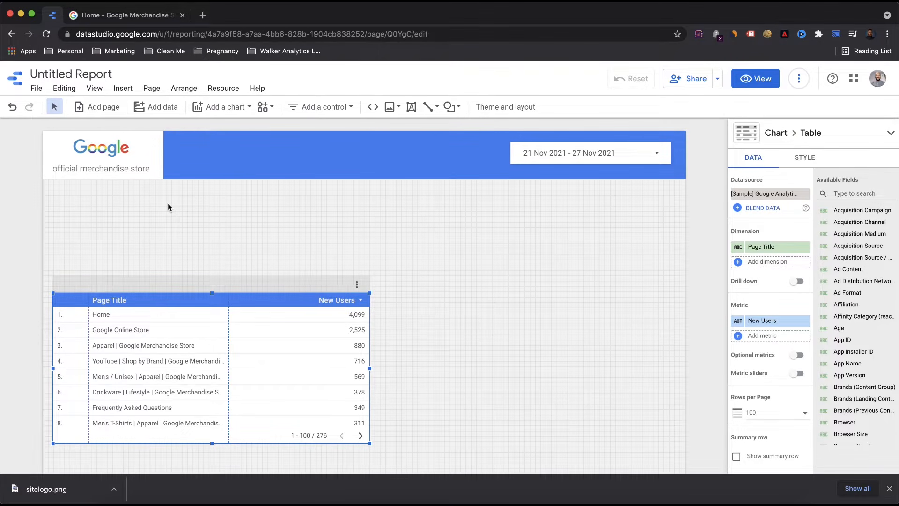
{"action": "left_click", "coordinate": [215, 108]}
{"action": "left_click", "coordinate": [224, 176]}
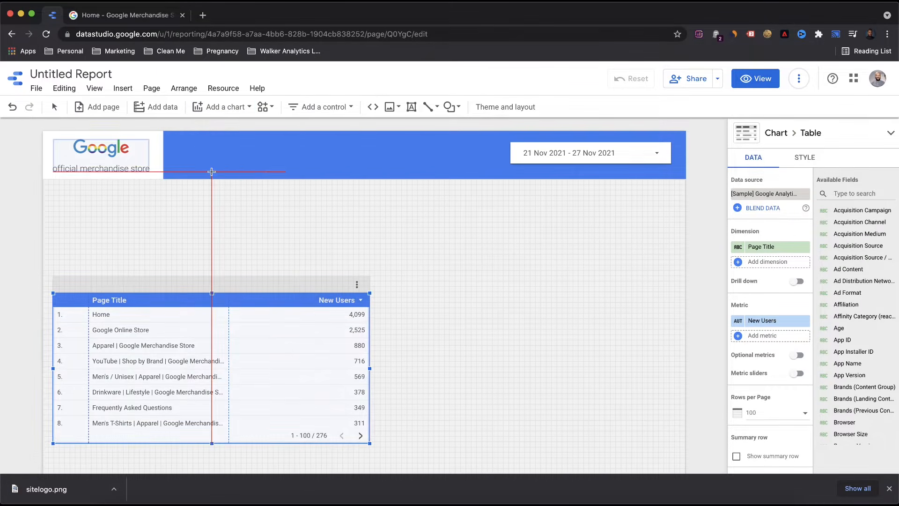
{"action": "left_click", "coordinate": [53, 192]}
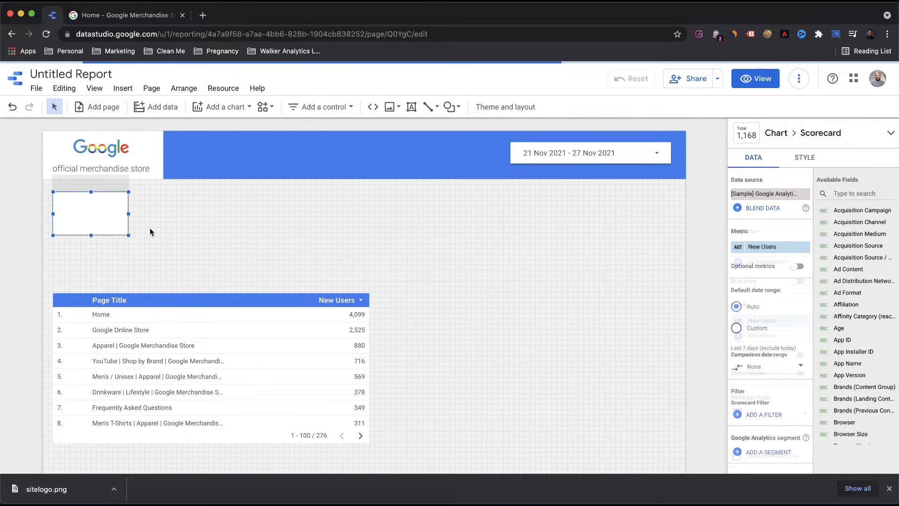
{"action": "key", "text": "Delete"}
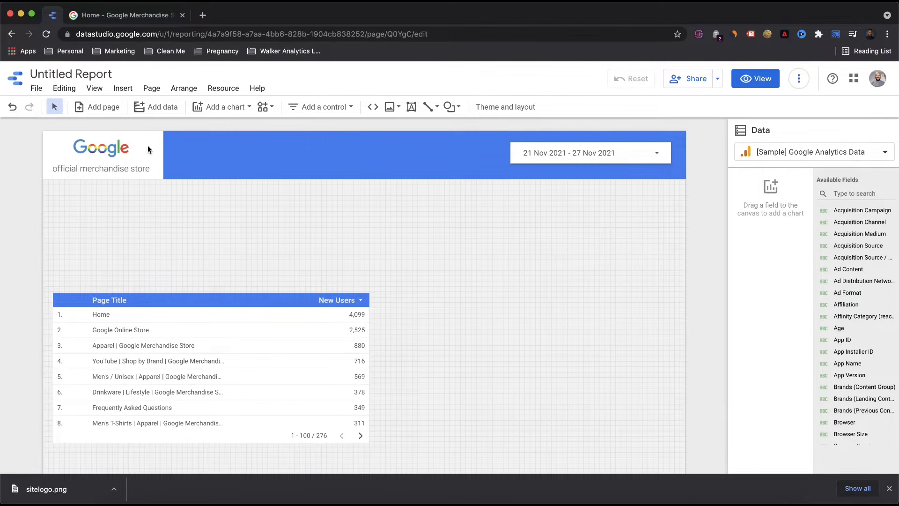
{"action": "left_click", "coordinate": [162, 106]}
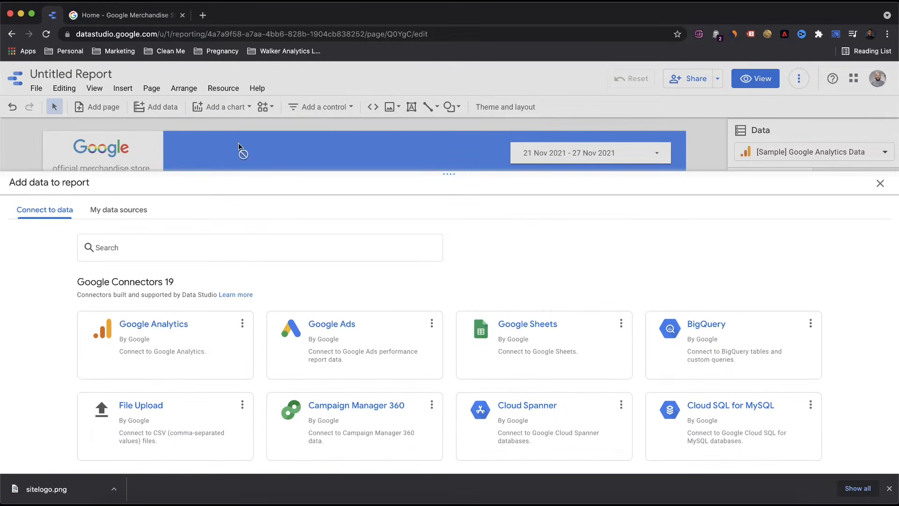
{"action": "left_click", "coordinate": [881, 184]}
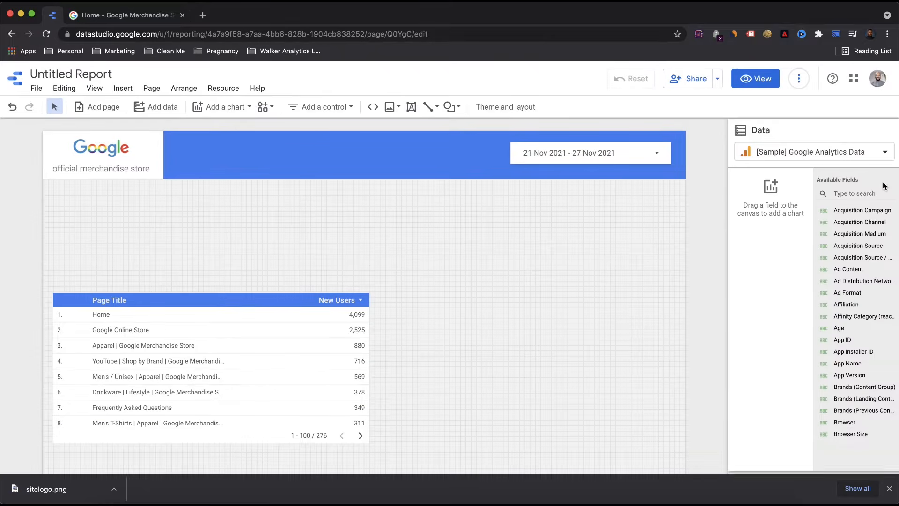
Add a scorecard with compact numbers just below the logo, above the table, undoing a trial change of its width.
{"action": "left_click", "coordinate": [216, 108]}
{"action": "left_click", "coordinate": [232, 166]}
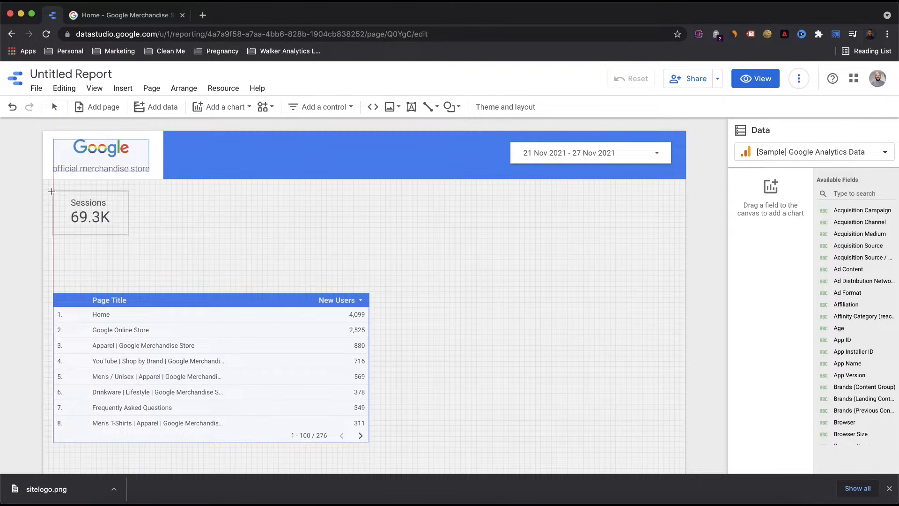
{"action": "left_click", "coordinate": [52, 191]}
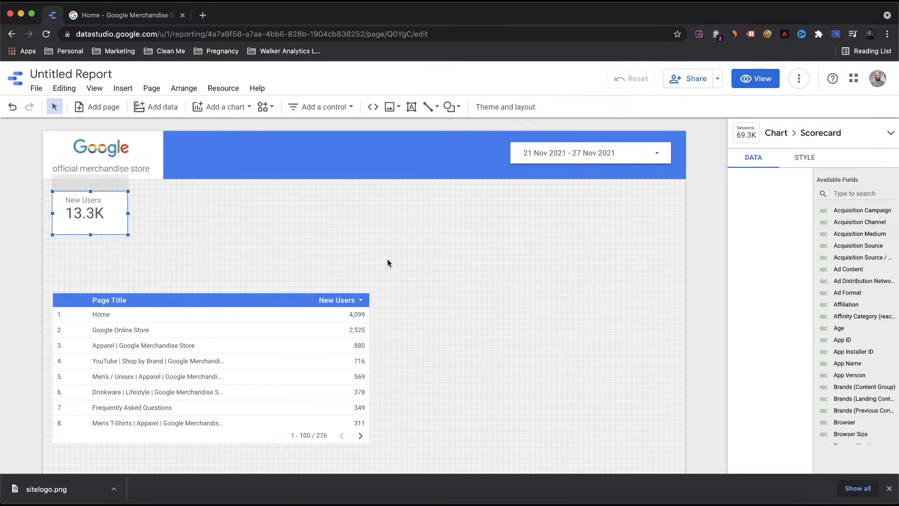
{"action": "left_click_drag", "start_coordinate": [128, 213], "coordinate": [174, 213]}
{"action": "key", "text": "super+z"}
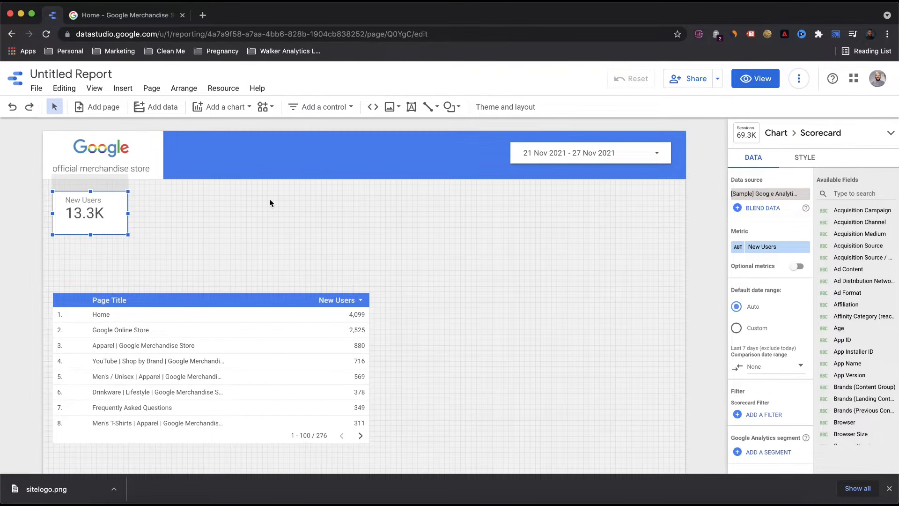
Centre the scorecard's metric name, metric value and comparison labels.
{"action": "left_click", "coordinate": [805, 158]}
{"action": "scroll", "coordinate": [801, 315], "scroll_direction": "down", "scroll_amount": 5}
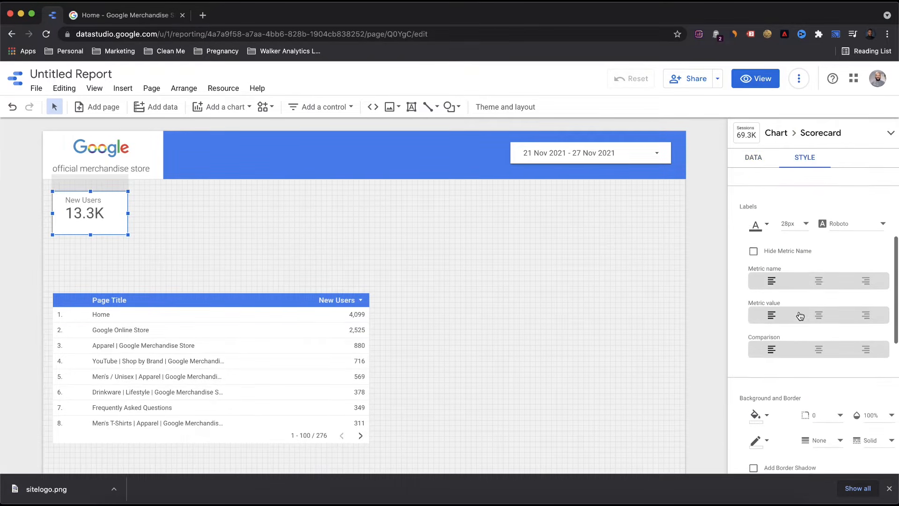
{"action": "left_click", "coordinate": [818, 266]}
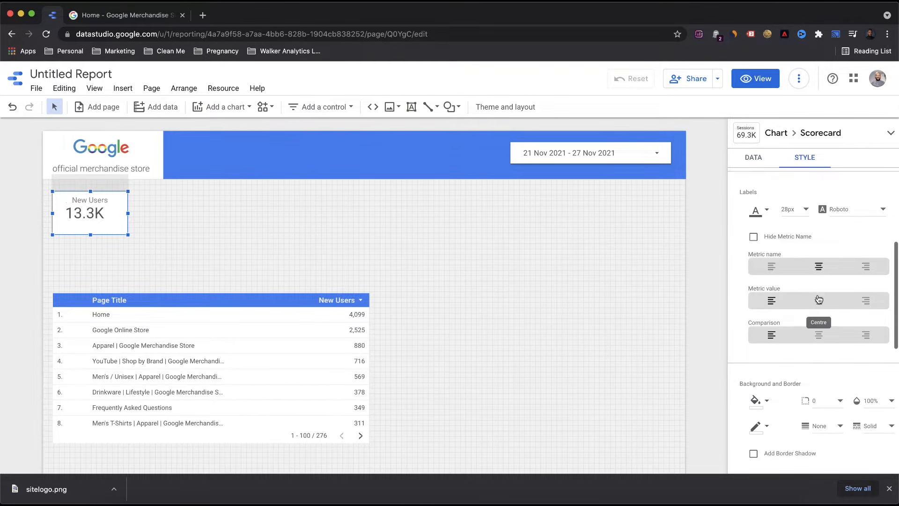
{"action": "left_click", "coordinate": [819, 300]}
{"action": "left_click", "coordinate": [819, 335]}
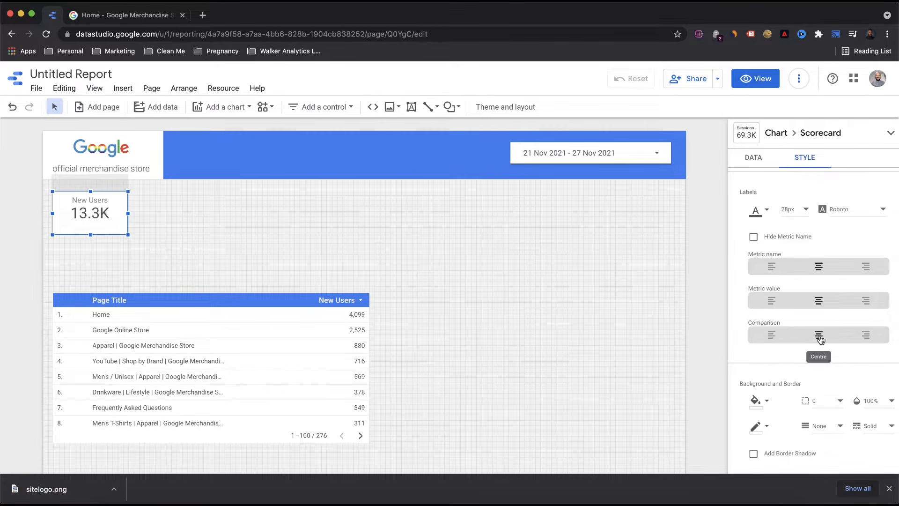
Set the scorecard's top padding to 16px and widen the card towards the right.
{"action": "scroll", "coordinate": [798, 279], "scroll_direction": "down", "scroll_amount": 3}
{"action": "scroll", "coordinate": [798, 279], "scroll_direction": "down", "scroll_amount": 3}
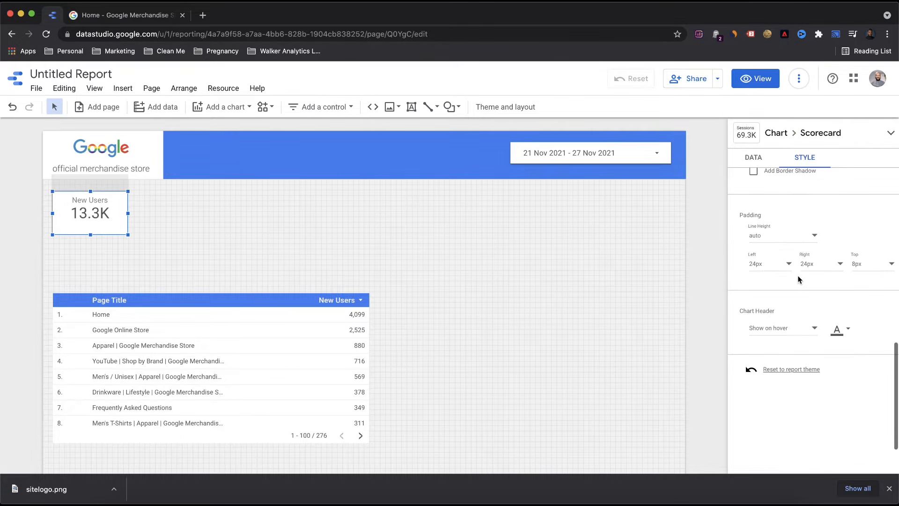
{"action": "left_click", "coordinate": [867, 265]}
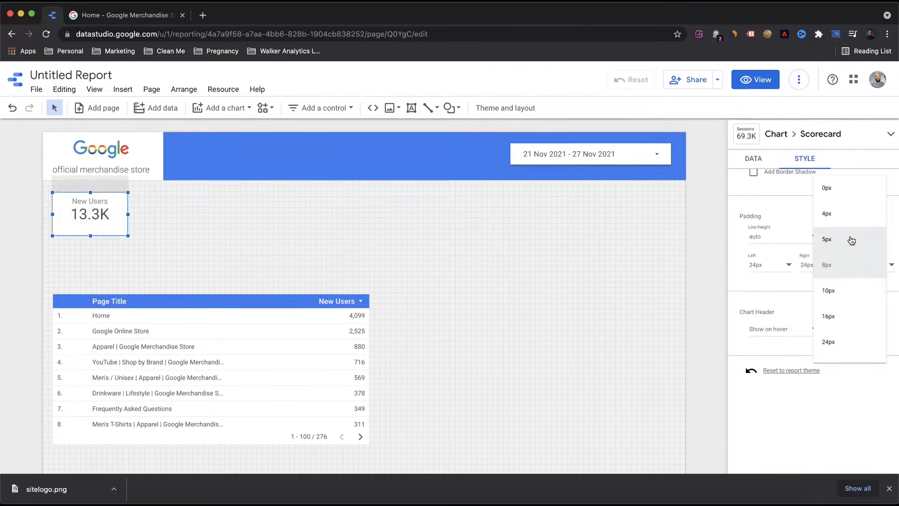
{"action": "left_click", "coordinate": [838, 318]}
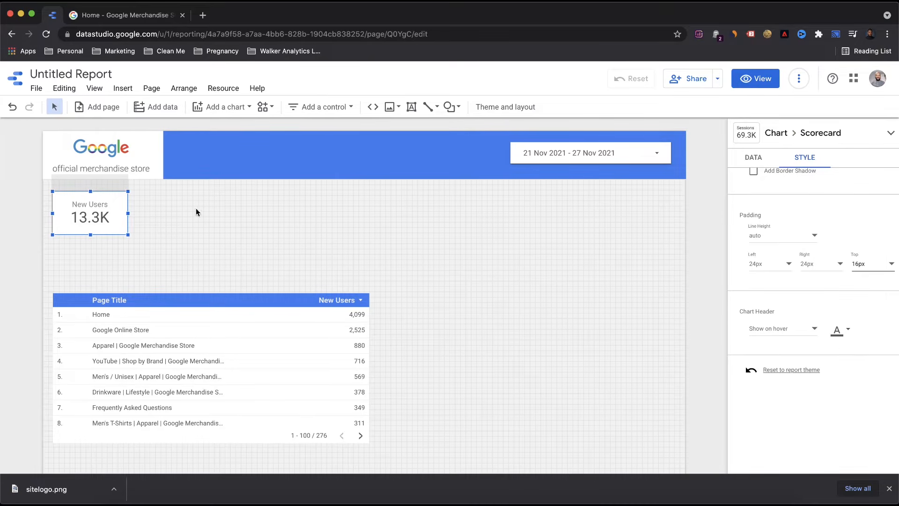
{"action": "left_click_drag", "start_coordinate": [130, 213], "coordinate": [180, 213]}
{"action": "left_click", "coordinate": [269, 216]}
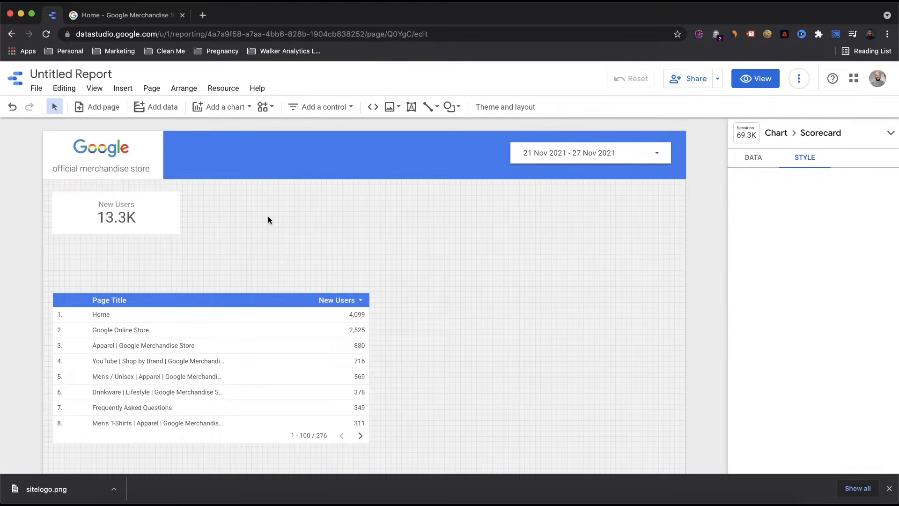
Change the scorecard's metric to Sessions.
{"action": "left_click", "coordinate": [164, 207]}
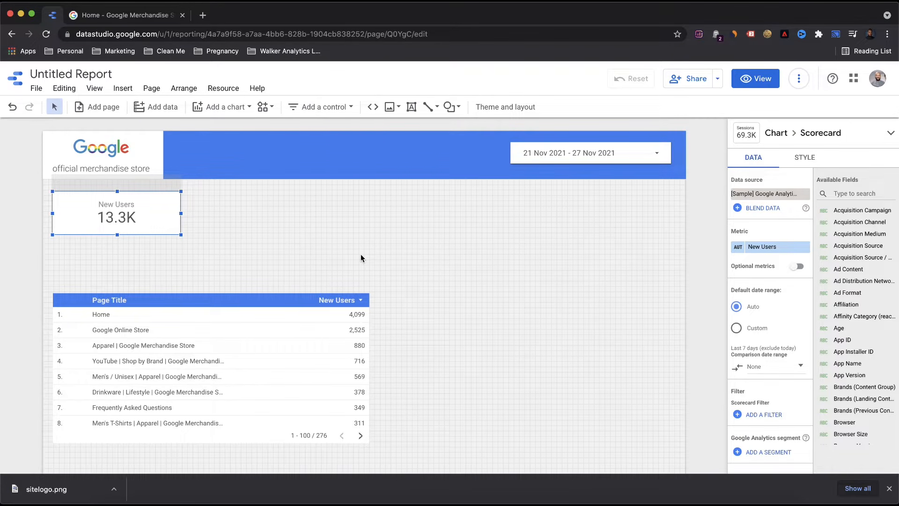
{"action": "left_click", "coordinate": [765, 247]}
{"action": "type", "text": "sessions"}
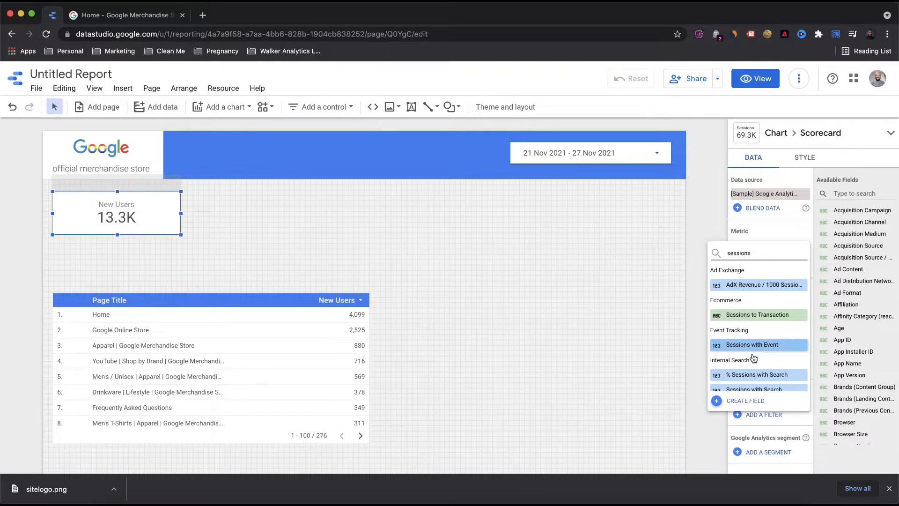
{"action": "scroll", "coordinate": [756, 358], "scroll_direction": "down", "scroll_amount": 5}
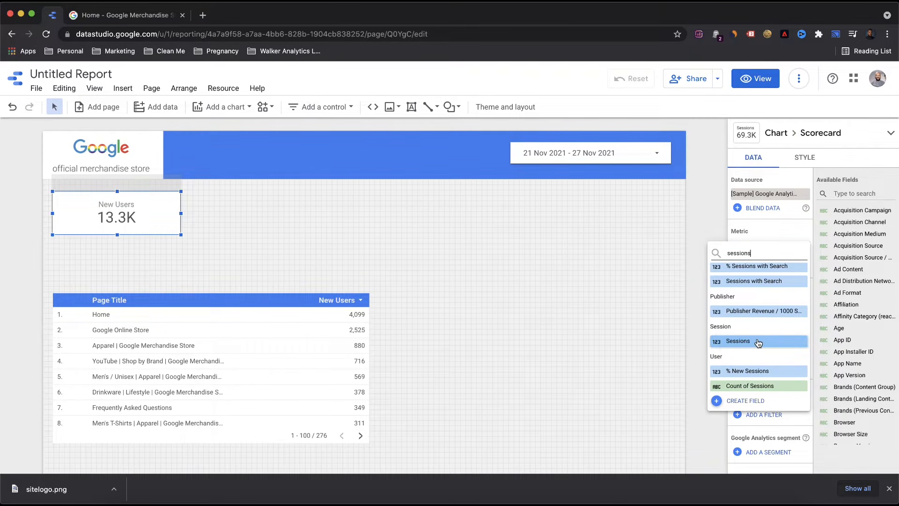
{"action": "left_click", "coordinate": [758, 343]}
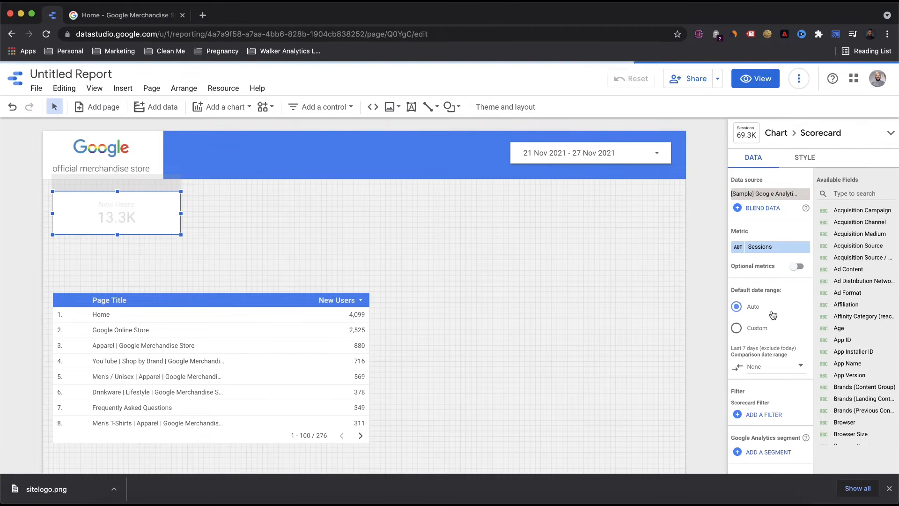
Set the Sessions scorecard's comparison date range to Previous period and extend the card slightly downwards.
{"action": "left_click", "coordinate": [768, 368]}
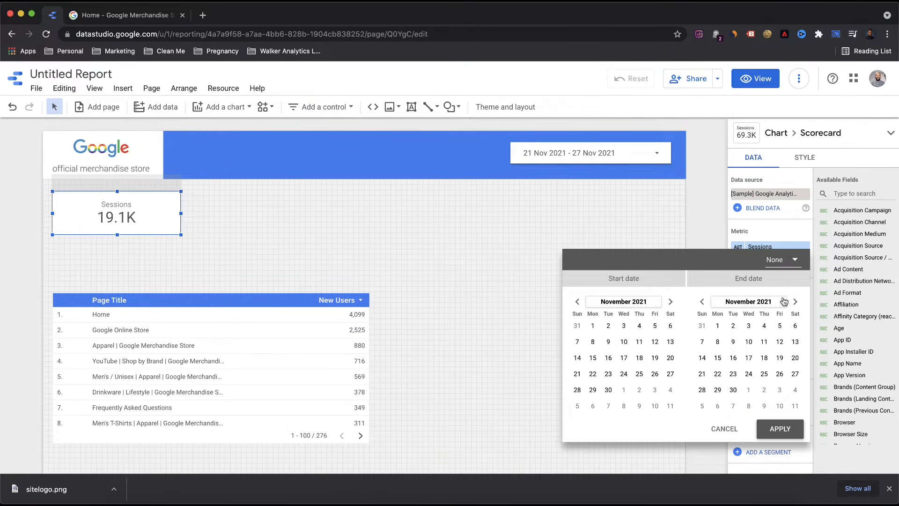
{"action": "left_click", "coordinate": [792, 260]}
{"action": "left_click", "coordinate": [799, 213]}
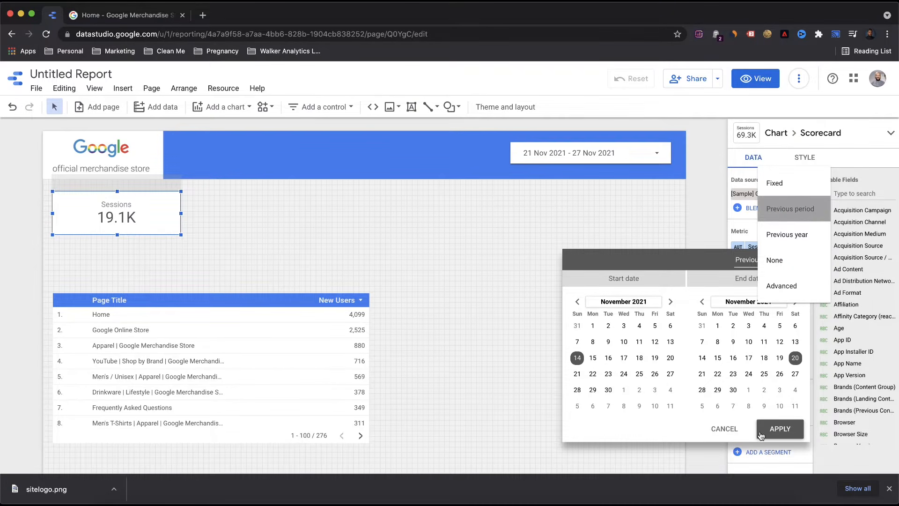
{"action": "left_click", "coordinate": [778, 429]}
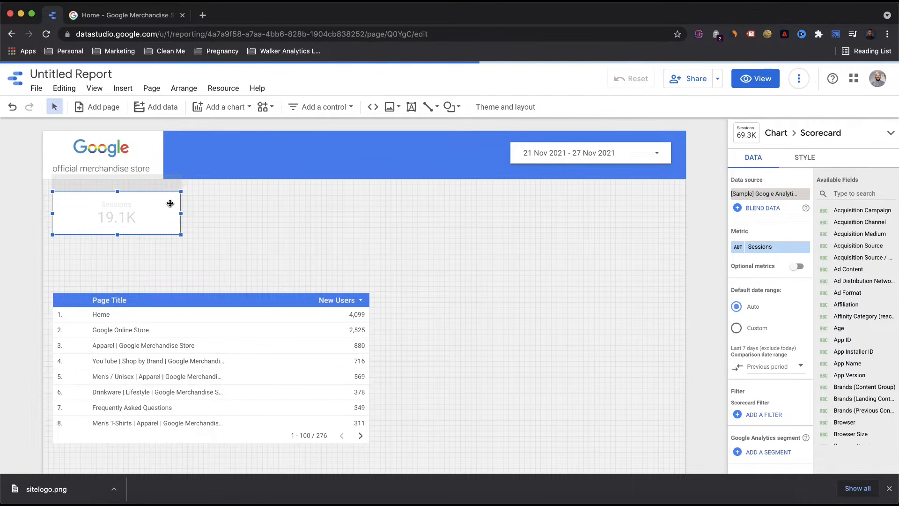
{"action": "left_click_drag", "start_coordinate": [117, 234], "coordinate": [116, 248]}
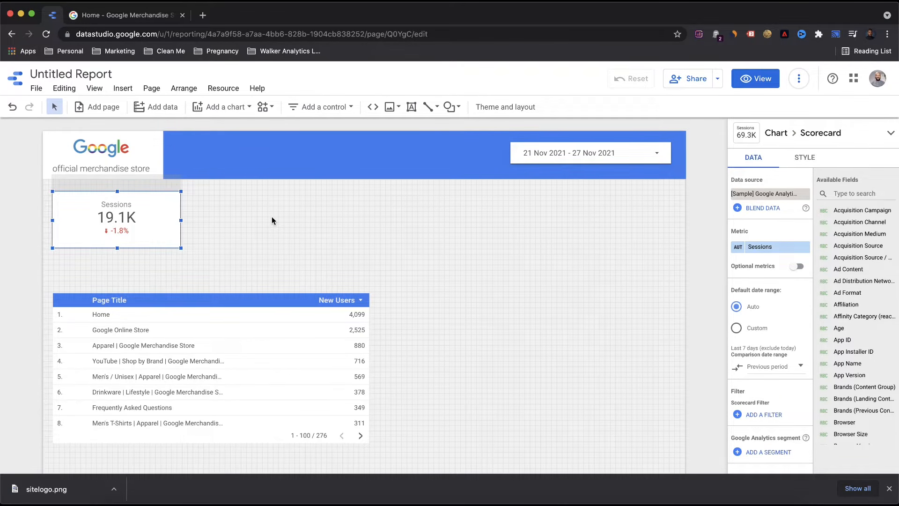
Nudge the Sessions scorecard slightly to align its left edge with the table below.
{"action": "left_click", "coordinate": [241, 206]}
{"action": "left_click", "coordinate": [138, 201]}
{"action": "left_click_drag", "start_coordinate": [137, 201], "coordinate": [161, 203]}
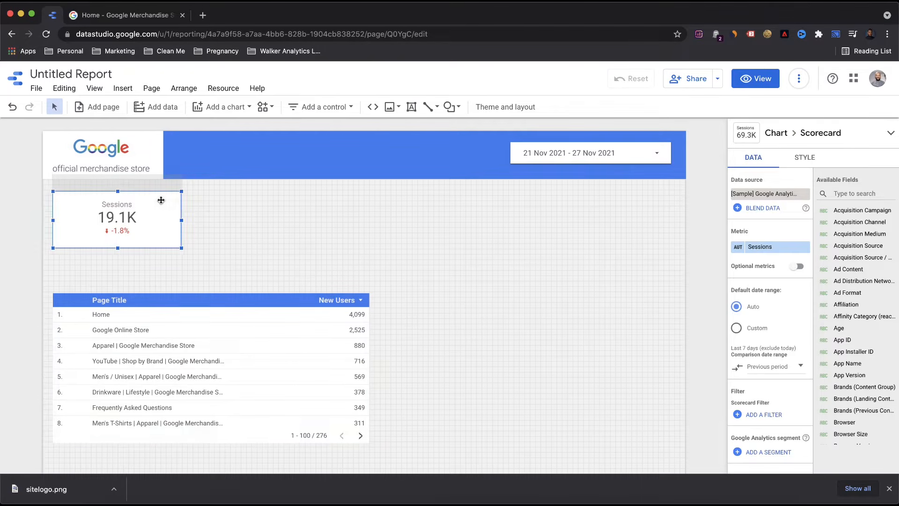
Duplicate the Sessions scorecard and place the copy directly to its right in the same row.
{"action": "left_click", "coordinate": [217, 206]}
{"action": "left_click", "coordinate": [173, 198]}
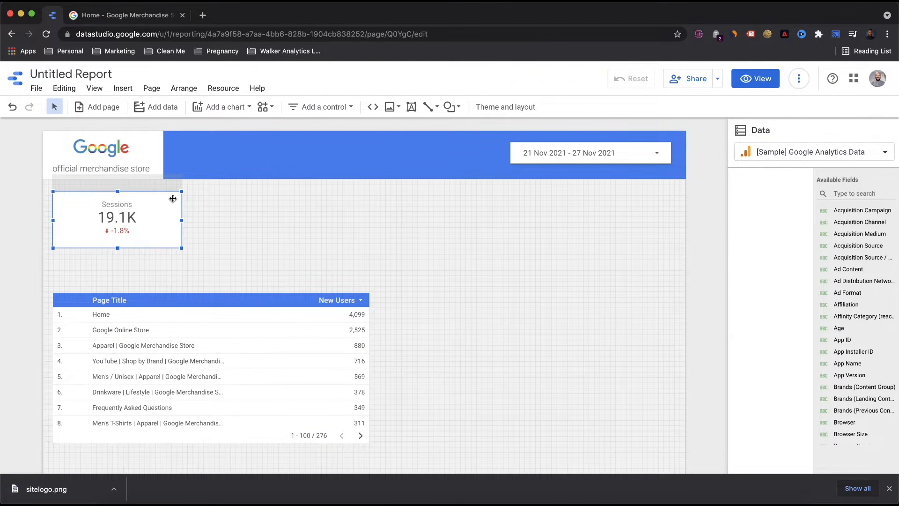
{"action": "key", "text": "ctrl+v"}
{"action": "left_click_drag", "start_coordinate": [191, 217], "coordinate": [297, 209]}
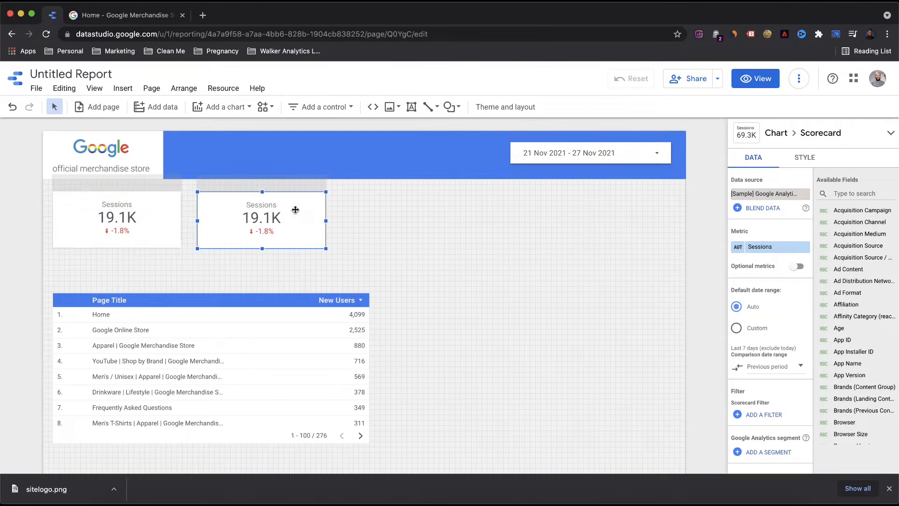
Change the copied scorecard's metric to Transactions.
{"action": "left_click", "coordinate": [775, 249]}
{"action": "type", "text": "orde"}
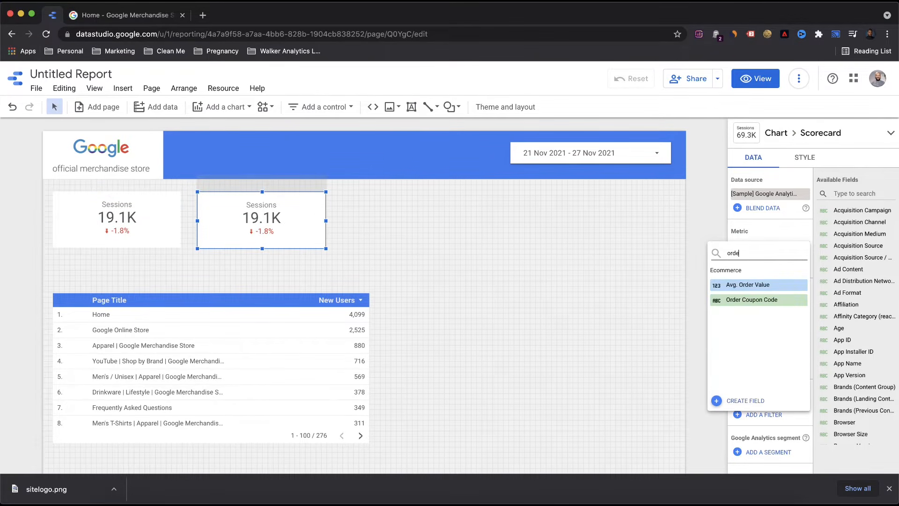
{"action": "key", "text": "BackSpace"}
{"action": "key", "text": "BackSpace"}
{"action": "key", "text": "BackSpace"}
{"action": "key", "text": "BackSpace"}
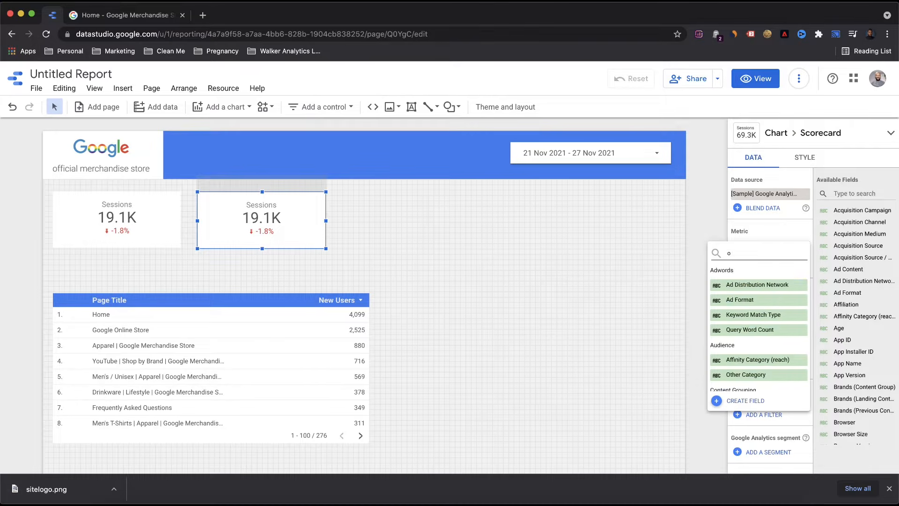
{"action": "type", "text": "transac"}
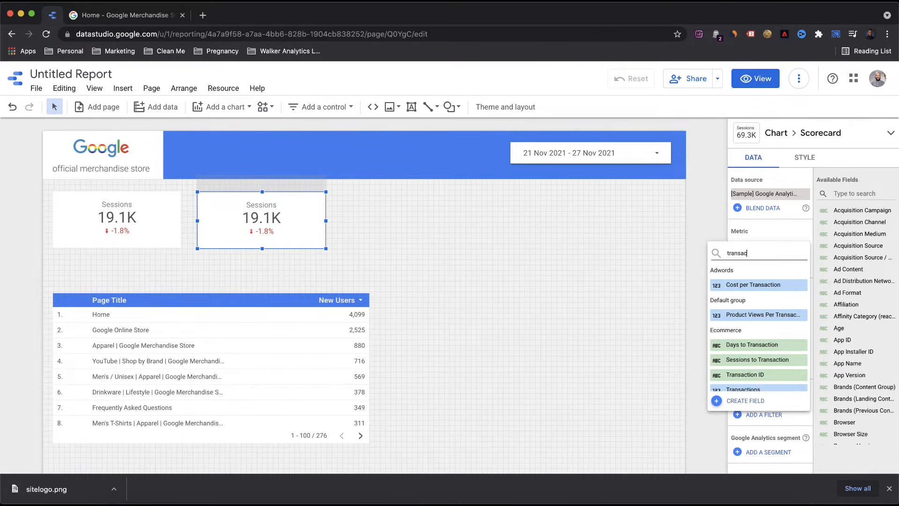
{"action": "type", "text": "tions"}
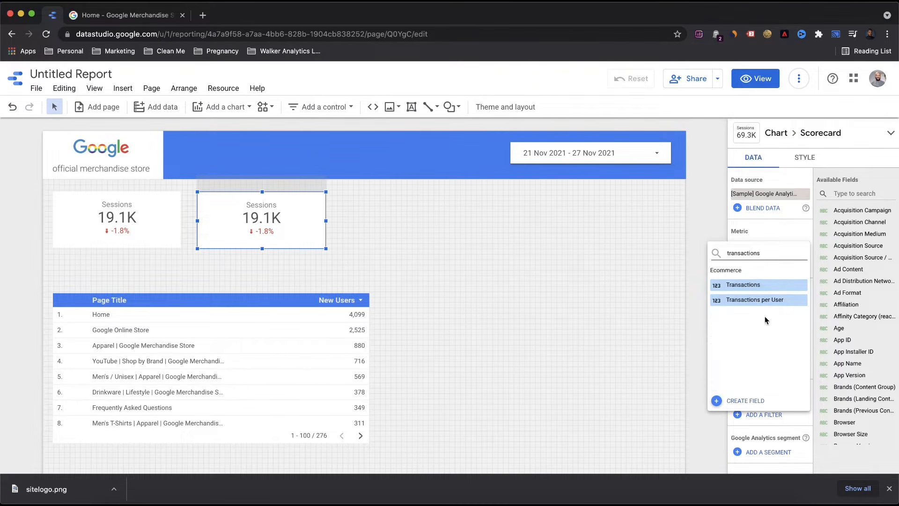
{"action": "left_click", "coordinate": [750, 286]}
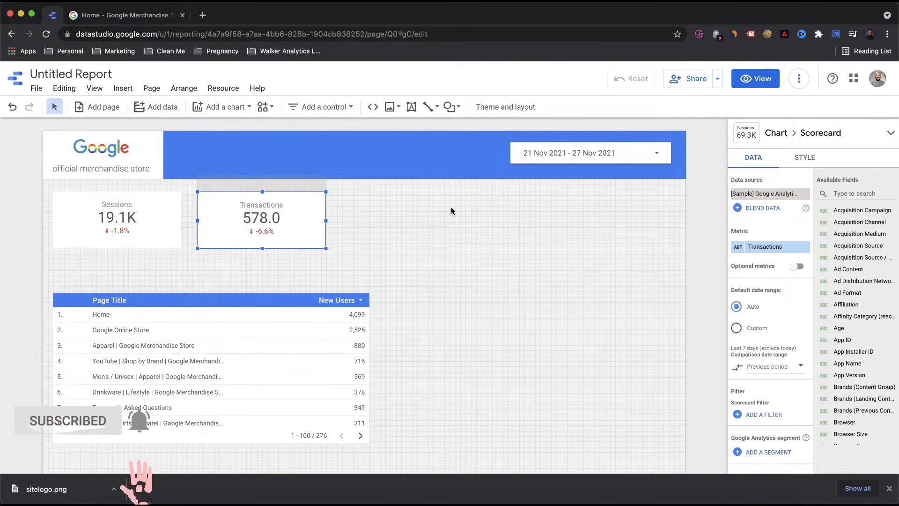
Turn off compact numbers for the Transactions scorecard's primary metric.
{"action": "left_click", "coordinate": [800, 157]}
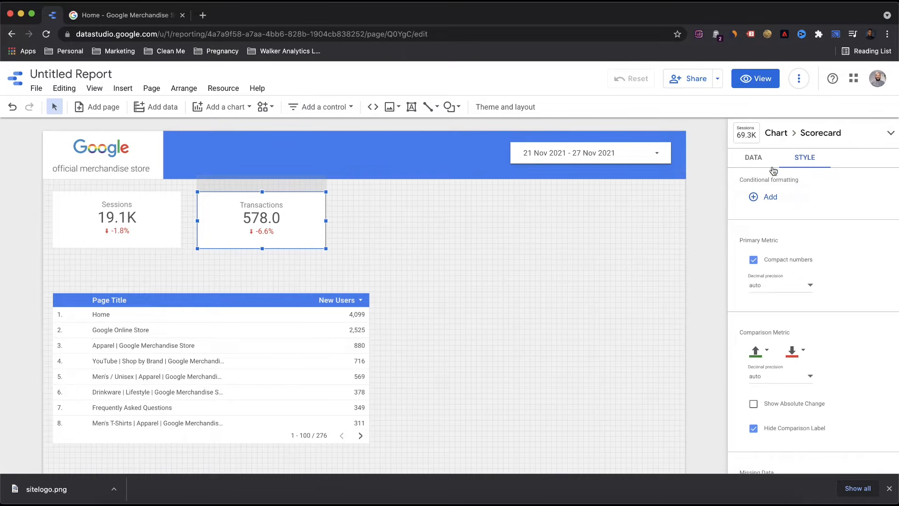
{"action": "left_click", "coordinate": [780, 290]}
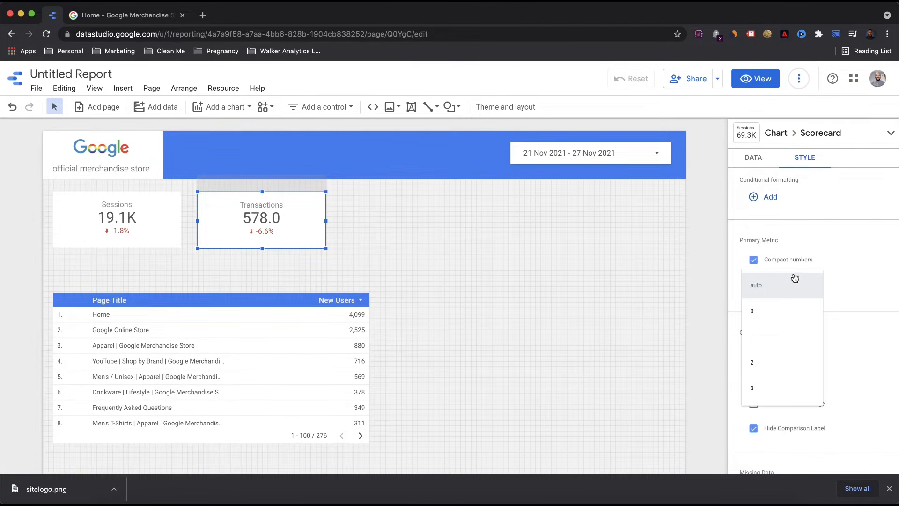
{"action": "left_click", "coordinate": [756, 260]}
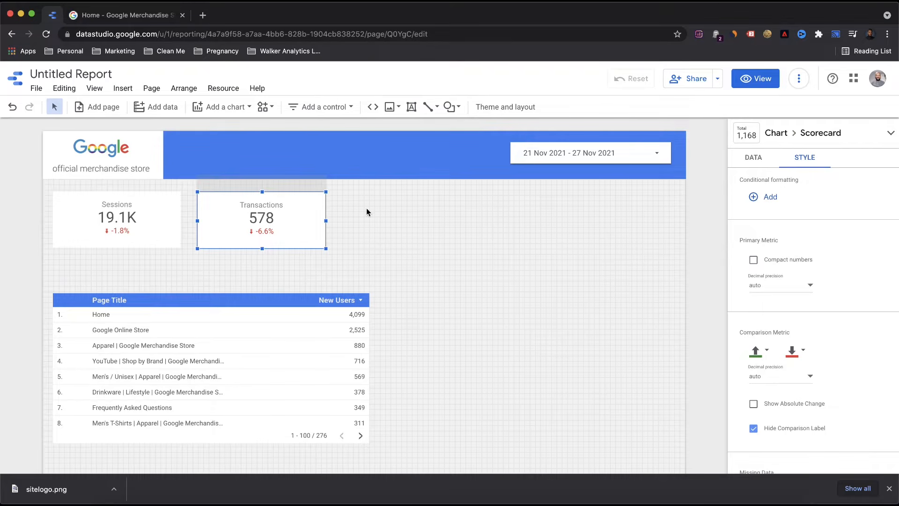
Duplicate the Transactions scorecard and place the copy to its right, level with the other cards.
{"action": "left_click", "coordinate": [403, 220]}
{"action": "left_click", "coordinate": [279, 205]}
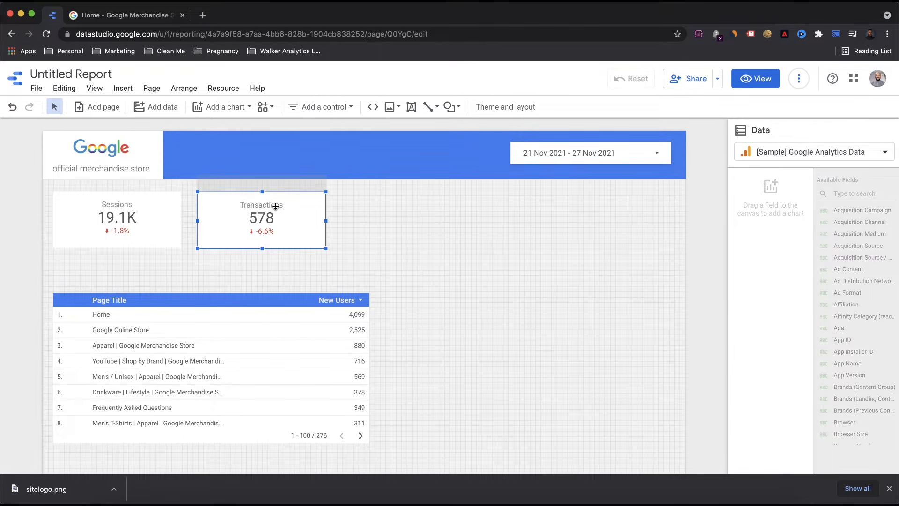
{"action": "key", "text": "super+c"}
{"action": "key", "text": "super+v"}
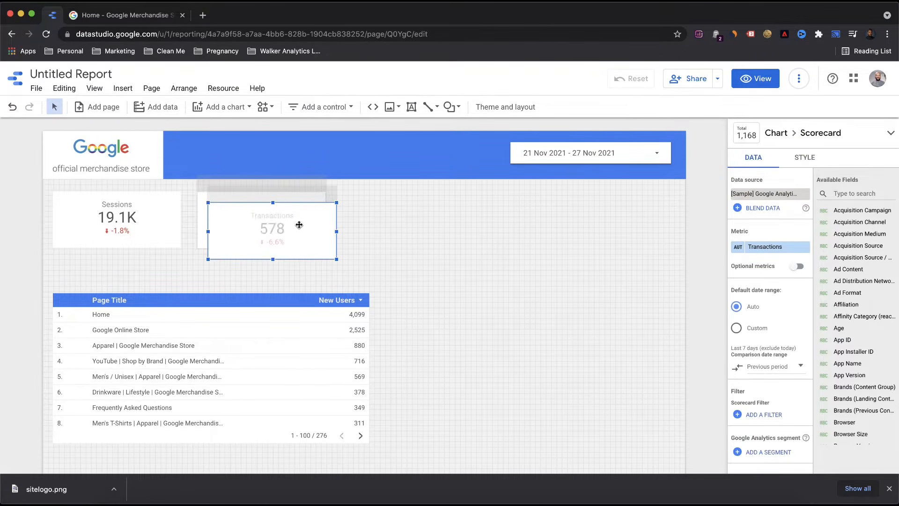
{"action": "left_click_drag", "start_coordinate": [310, 224], "coordinate": [433, 214]}
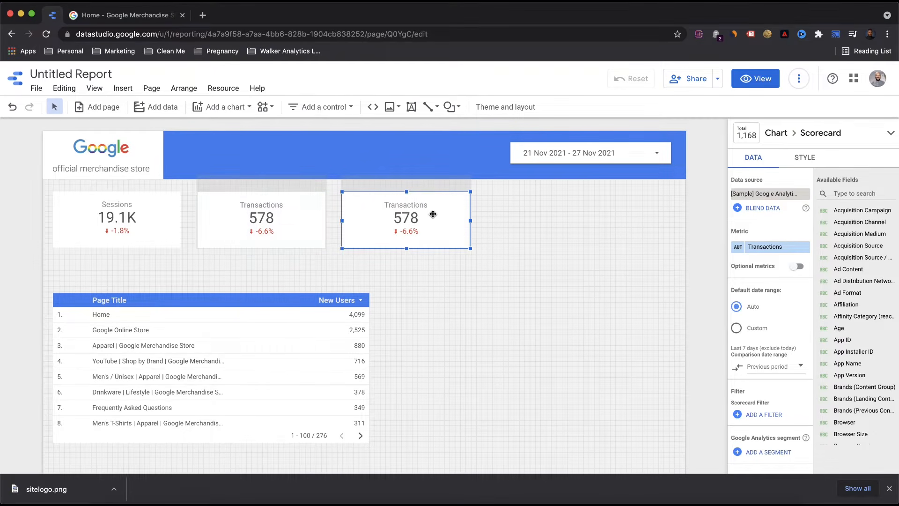
Change the third scorecard's metric to Ecommerce Conversion Rate.
{"action": "left_click", "coordinate": [763, 246]}
{"action": "type", "text": "convers"}
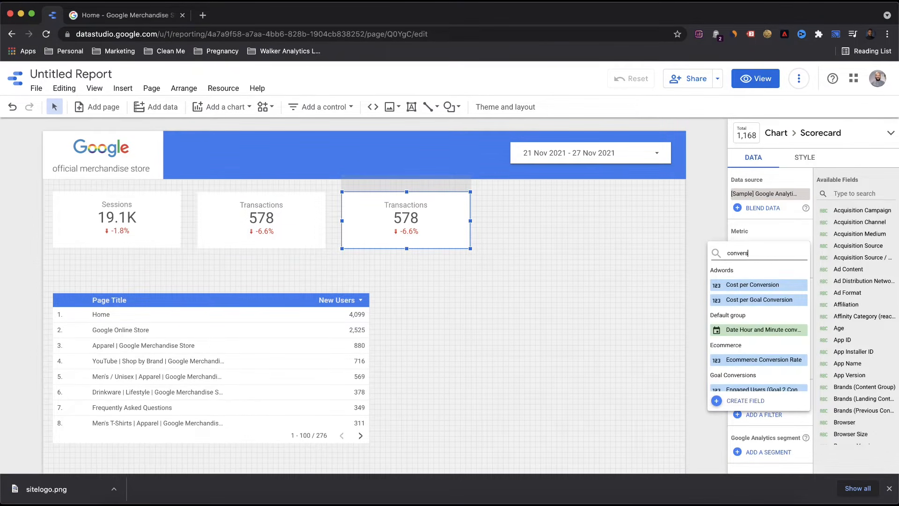
{"action": "left_click", "coordinate": [765, 329]}
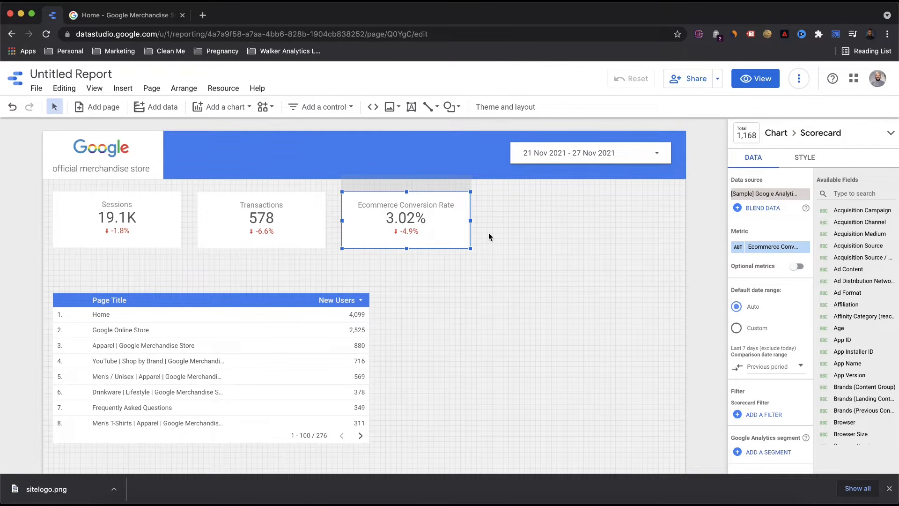
Place a copy of the Ecommerce Conversion Rate scorecard to its right and change the copy's metric to Revenue.
{"action": "left_click_drag", "start_coordinate": [428, 218], "coordinate": [574, 208]}
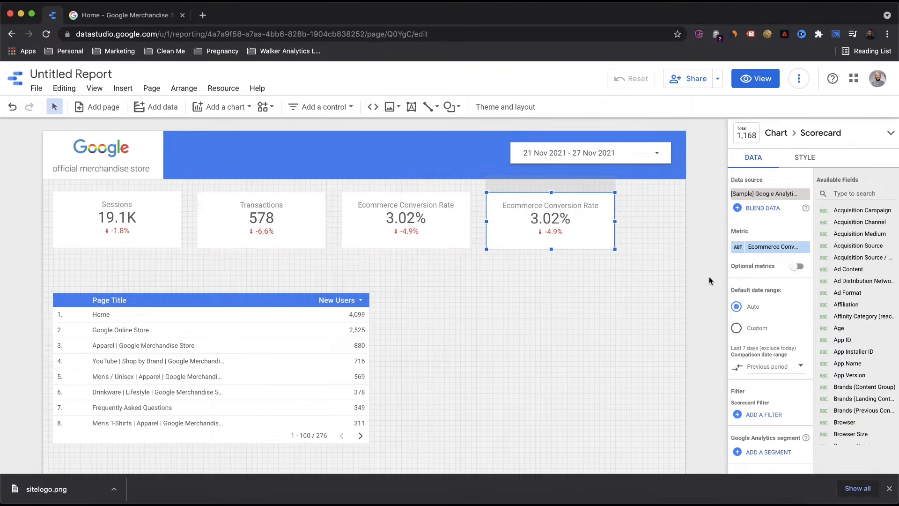
{"action": "left_click", "coordinate": [766, 248]}
{"action": "type", "text": "revenue"}
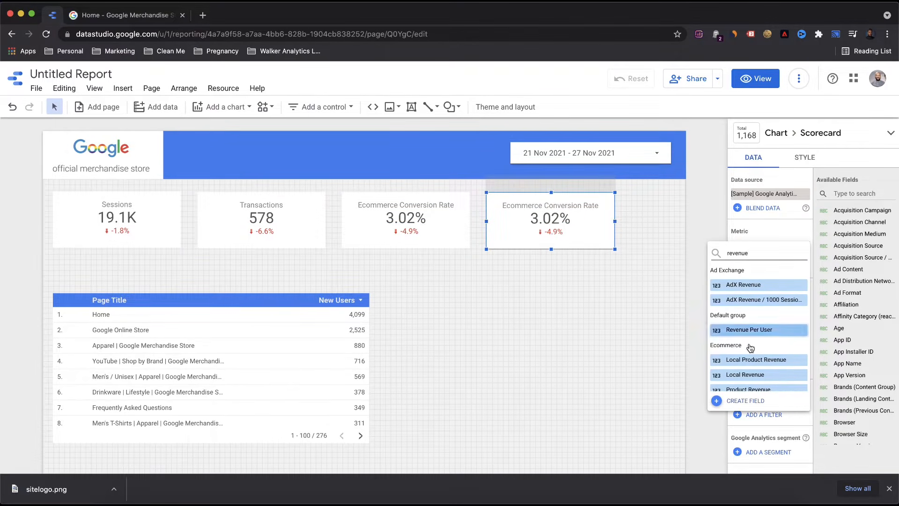
{"action": "scroll", "coordinate": [744, 356], "scroll_direction": "down", "scroll_amount": 3}
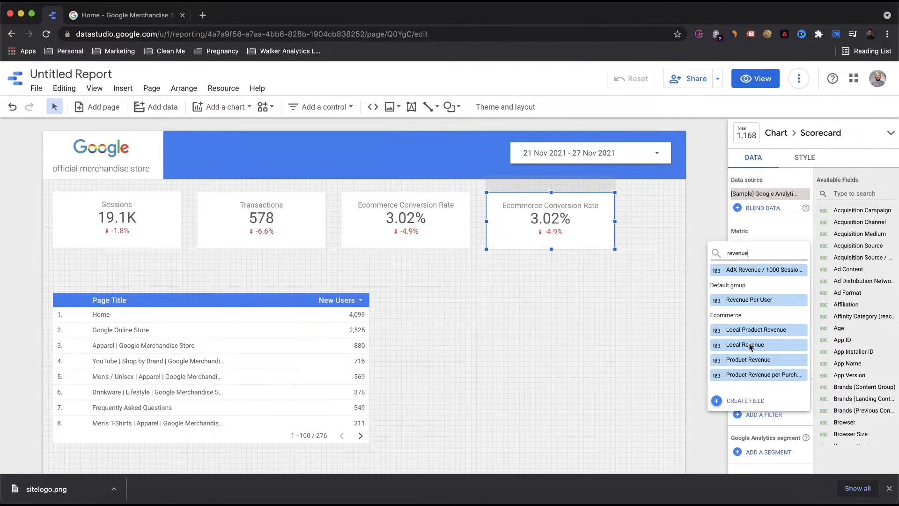
{"action": "left_click", "coordinate": [743, 357]}
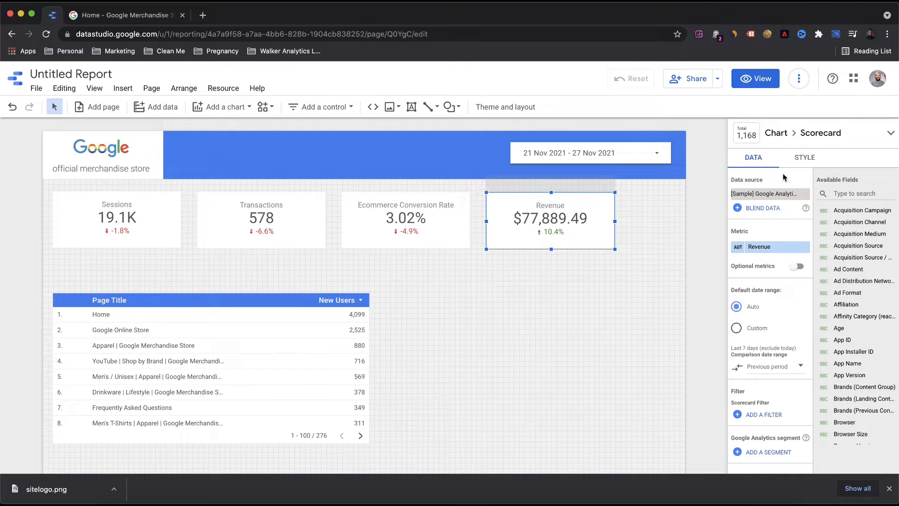
Turn on compact numbers for the Revenue scorecard's primary metric.
{"action": "left_click", "coordinate": [805, 160]}
{"action": "left_click", "coordinate": [753, 261]}
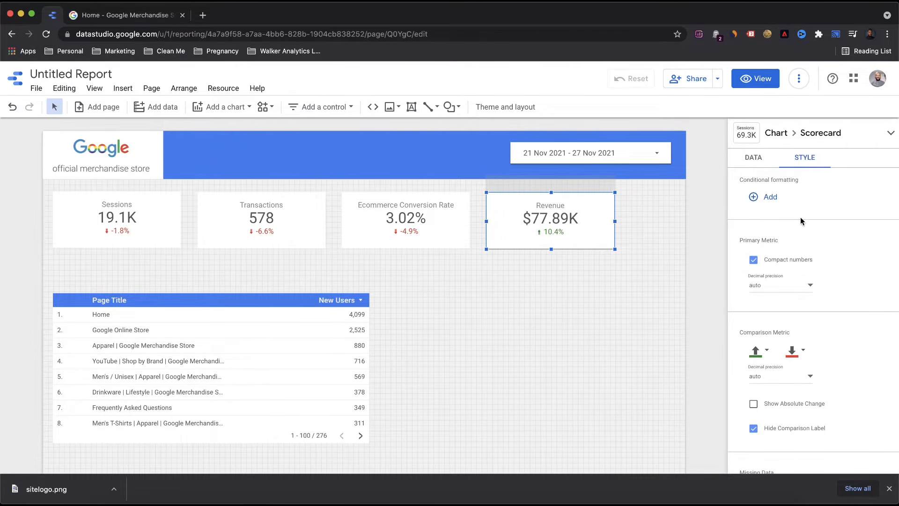
{"action": "left_click", "coordinate": [765, 163]}
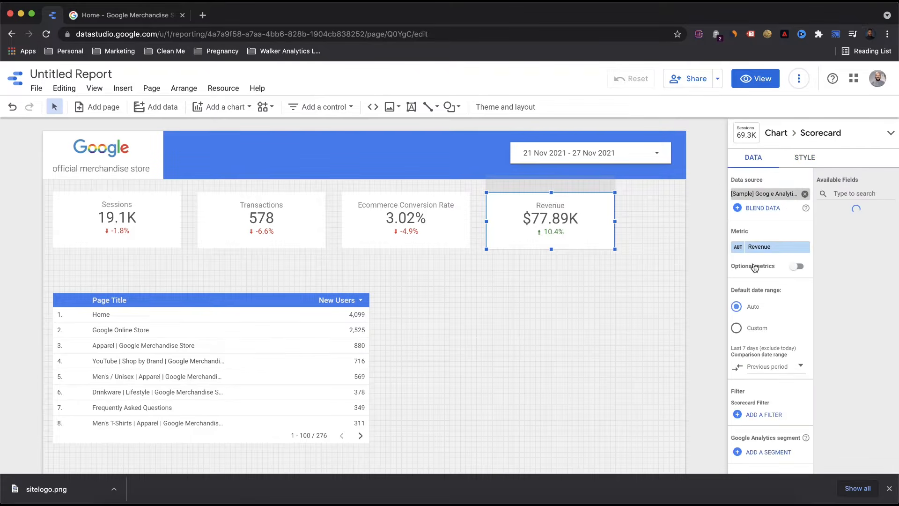
{"action": "scroll", "coordinate": [754, 269], "scroll_direction": "down", "scroll_amount": 3}
{"action": "scroll", "coordinate": [762, 346], "scroll_direction": "up", "scroll_amount": 3}
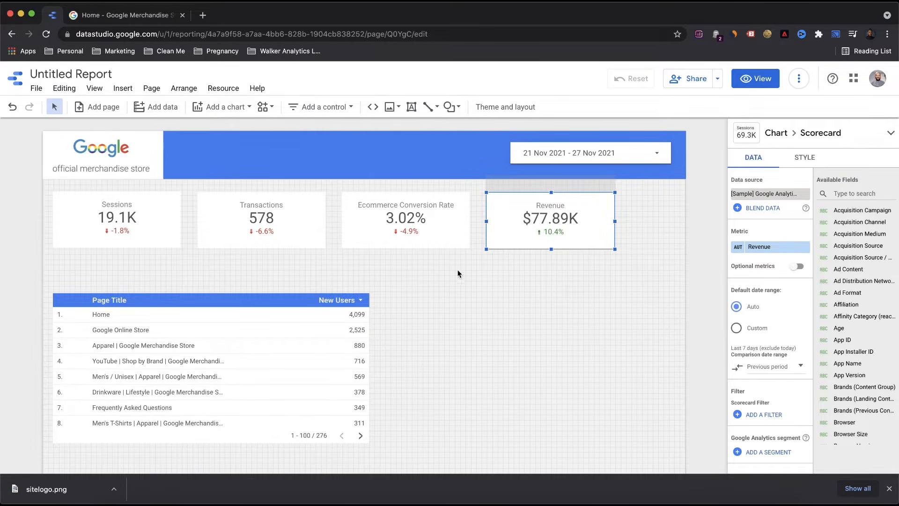
{"action": "left_click", "coordinate": [620, 262]}
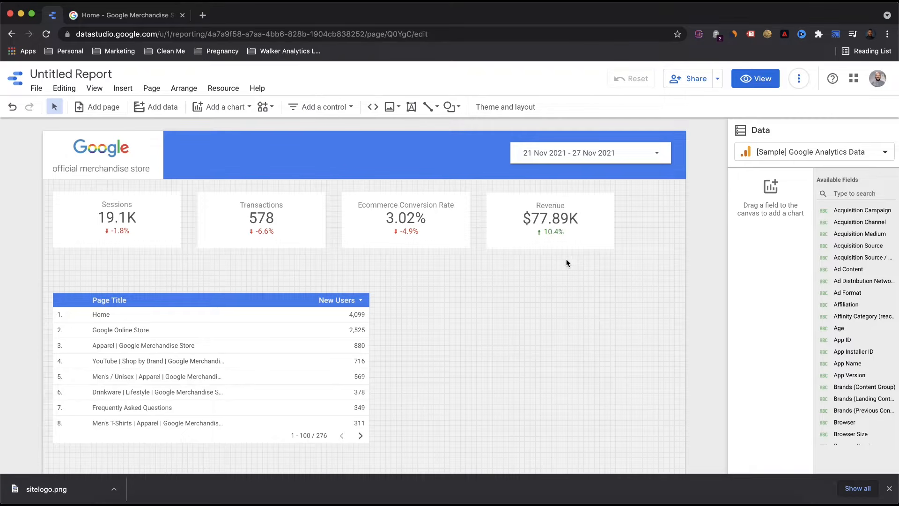
Align the Revenue scorecard's right edge with the date range control and shift both slightly to the right.
{"action": "left_click_drag", "start_coordinate": [564, 220], "coordinate": [613, 217]}
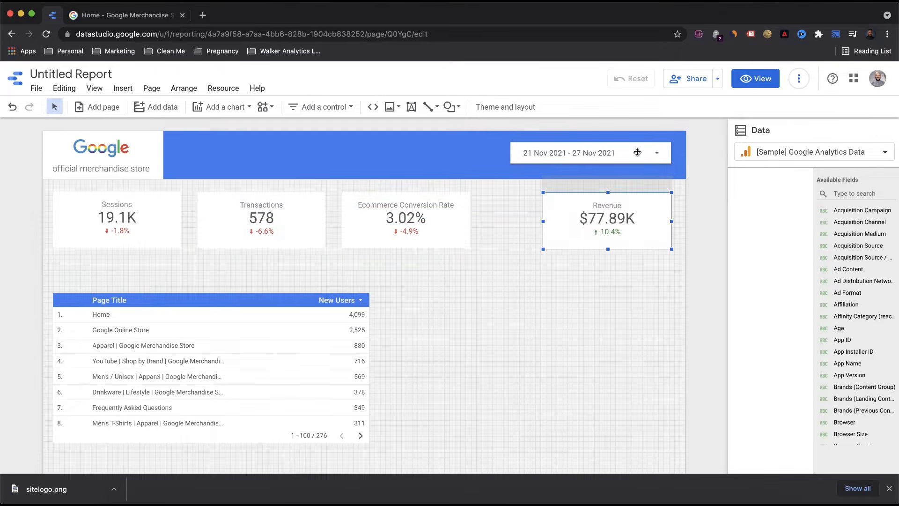
{"action": "left_click", "coordinate": [604, 153]}
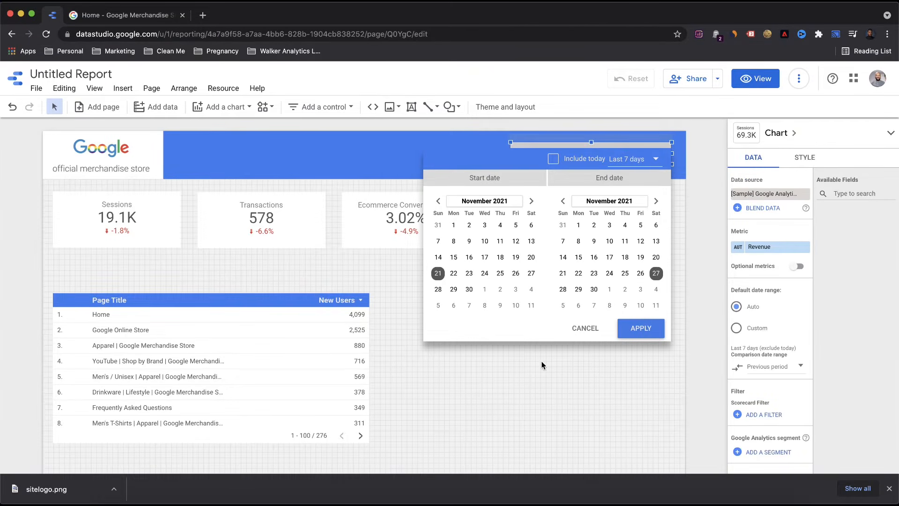
{"action": "left_click", "coordinate": [572, 389]}
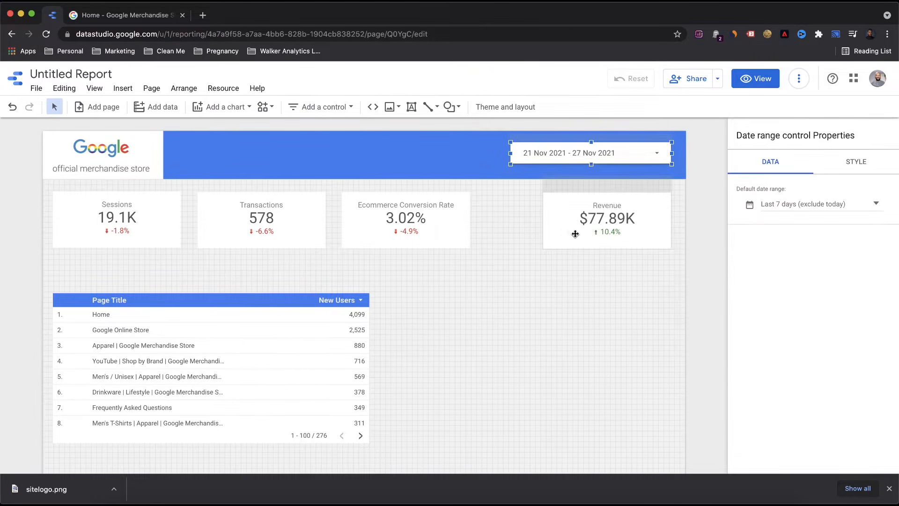
{"action": "left_click_drag", "start_coordinate": [573, 231], "coordinate": [576, 231]}
{"action": "left_click", "coordinate": [557, 325]}
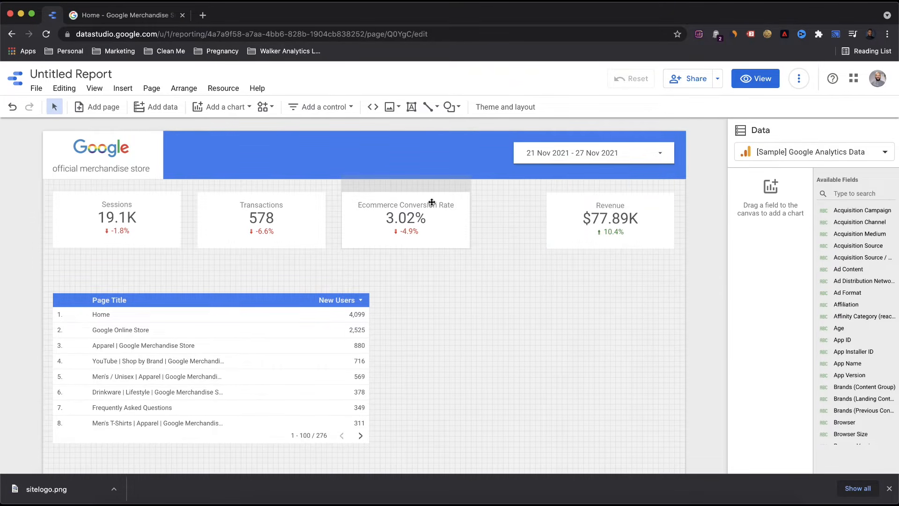
Widen the four scorecards equally and space them evenly between the table's left edge and the date range control's right edge.
{"action": "left_click_drag", "start_coordinate": [432, 203], "coordinate": [525, 221]}
{"action": "left_click", "coordinate": [556, 219]}
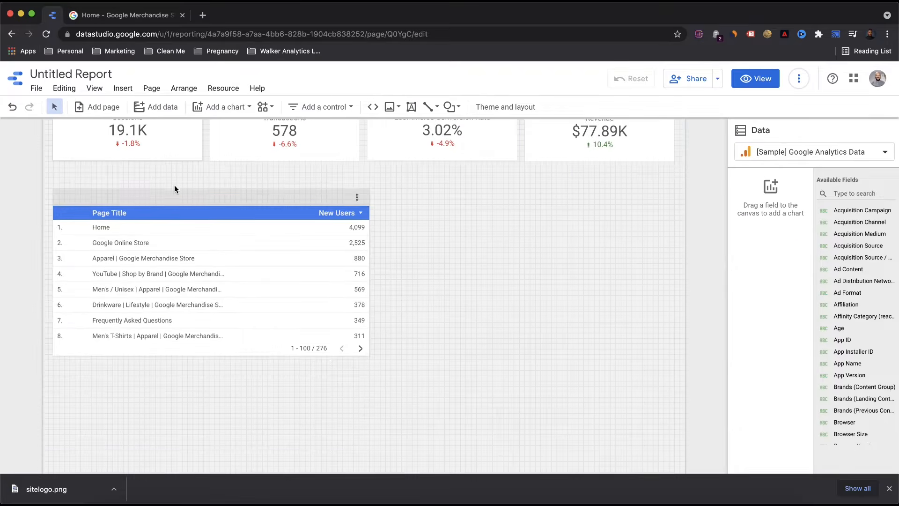
{"action": "scroll", "coordinate": [174, 185], "scroll_direction": "up", "scroll_amount": 3}
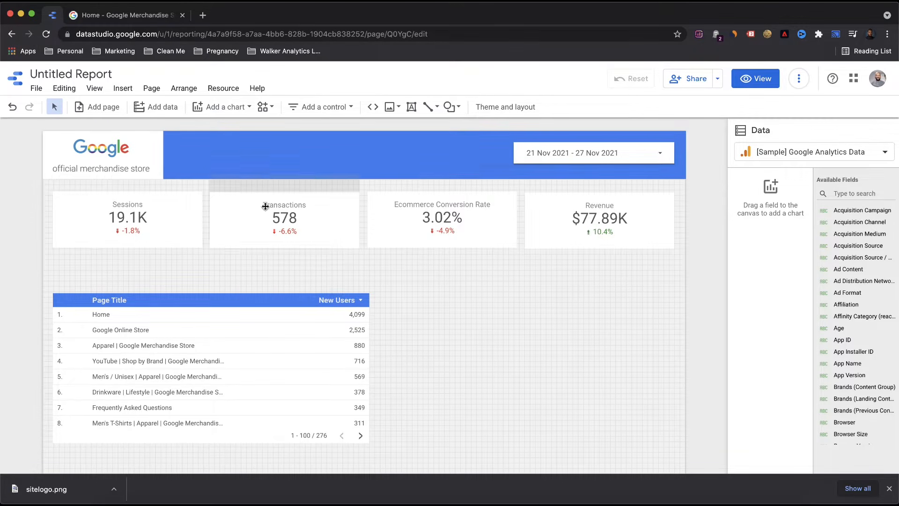
Insert a wide text box in the blue banner between the logo and the date range control.
{"action": "left_click", "coordinate": [123, 88]}
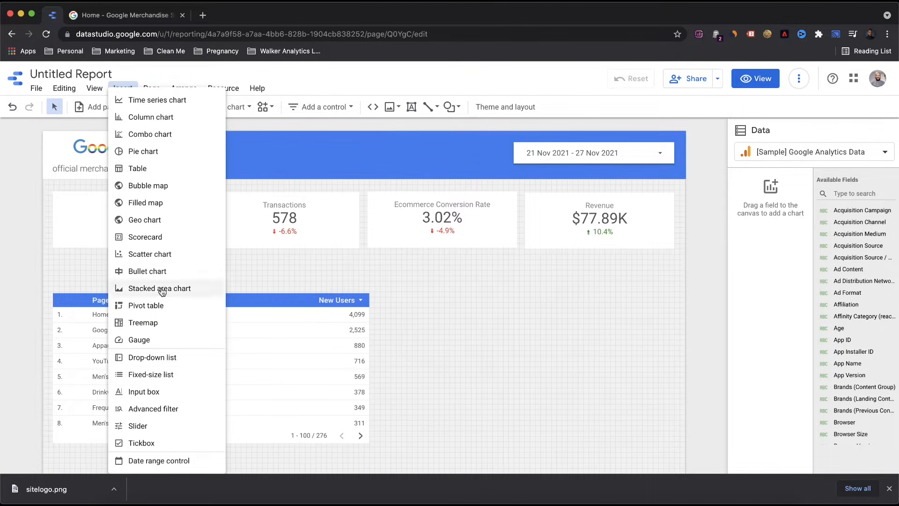
{"action": "scroll", "coordinate": [152, 374], "scroll_direction": "down", "scroll_amount": 2}
{"action": "scroll", "coordinate": [153, 373], "scroll_direction": "down", "scroll_amount": 2}
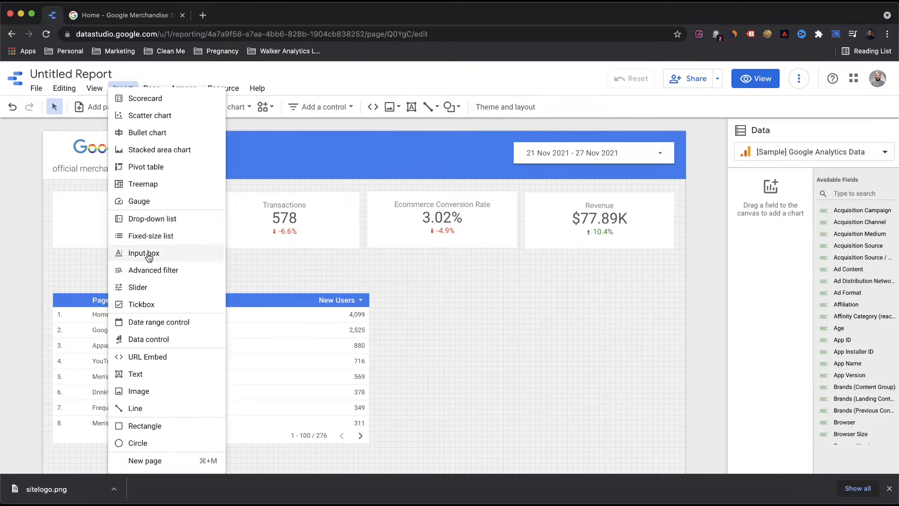
{"action": "scroll", "coordinate": [150, 254], "scroll_direction": "up", "scroll_amount": 4}
{"action": "scroll", "coordinate": [151, 255], "scroll_direction": "up", "scroll_amount": 1}
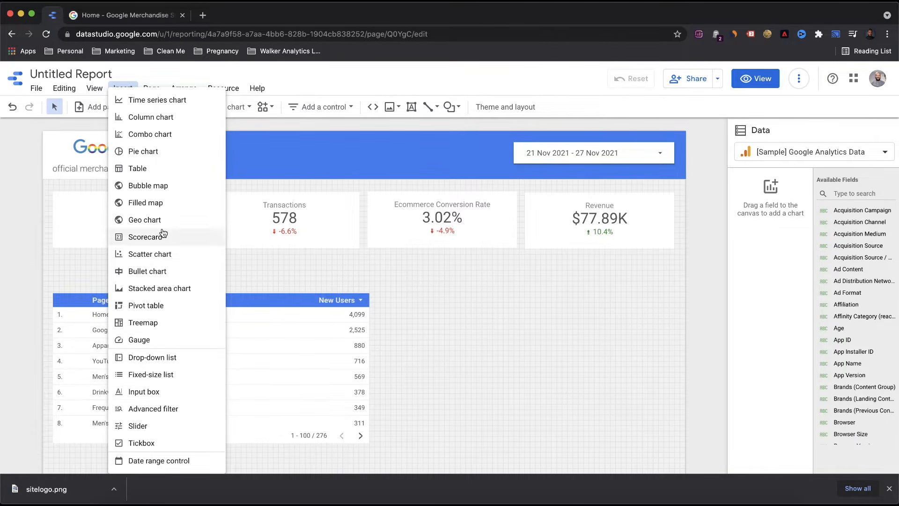
{"action": "scroll", "coordinate": [155, 333], "scroll_direction": "down", "scroll_amount": 3}
{"action": "left_click", "coordinate": [150, 374]}
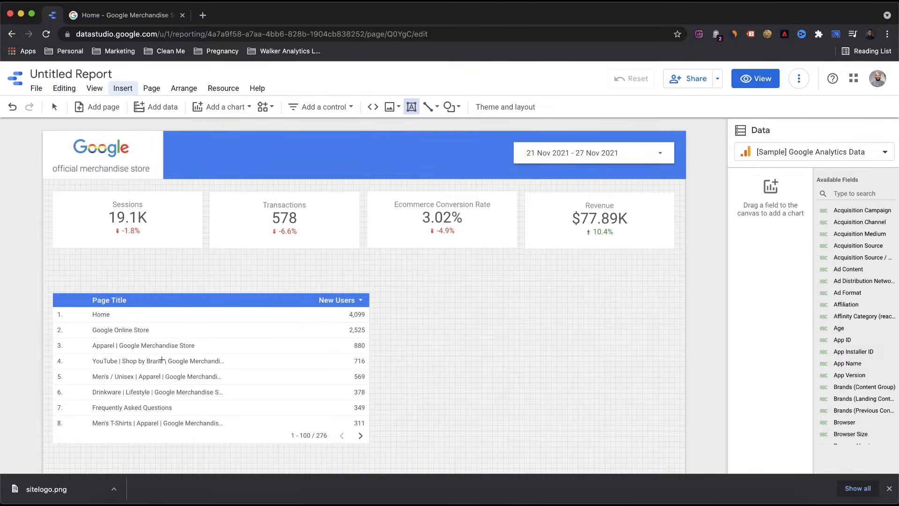
{"action": "left_click_drag", "start_coordinate": [187, 137], "coordinate": [462, 167]}
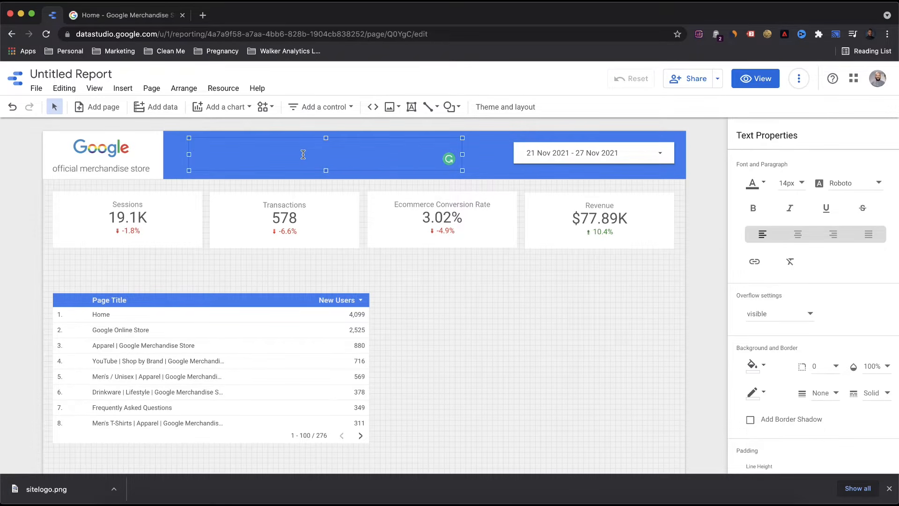
Title the banner text box "Overview" in white, bold 30px text.
{"action": "left_click", "coordinate": [755, 185]}
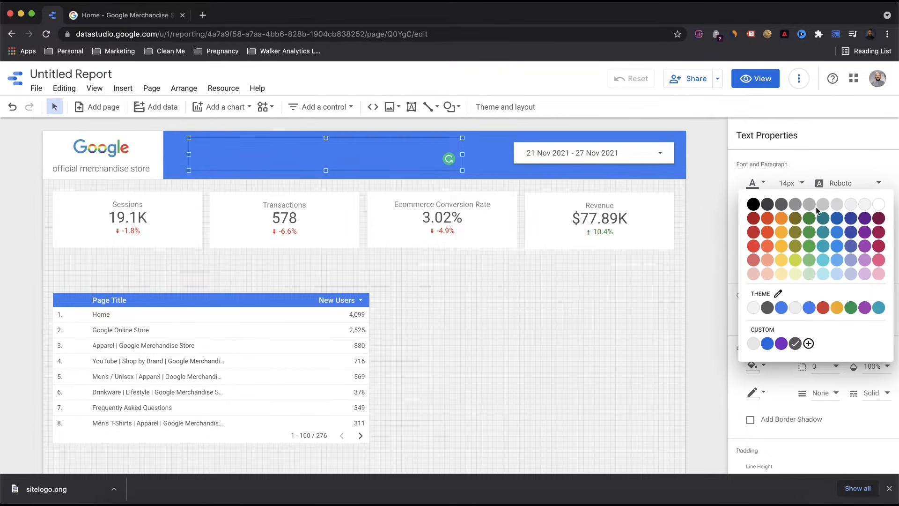
{"action": "left_click", "coordinate": [879, 204]}
{"action": "left_click", "coordinate": [753, 208]}
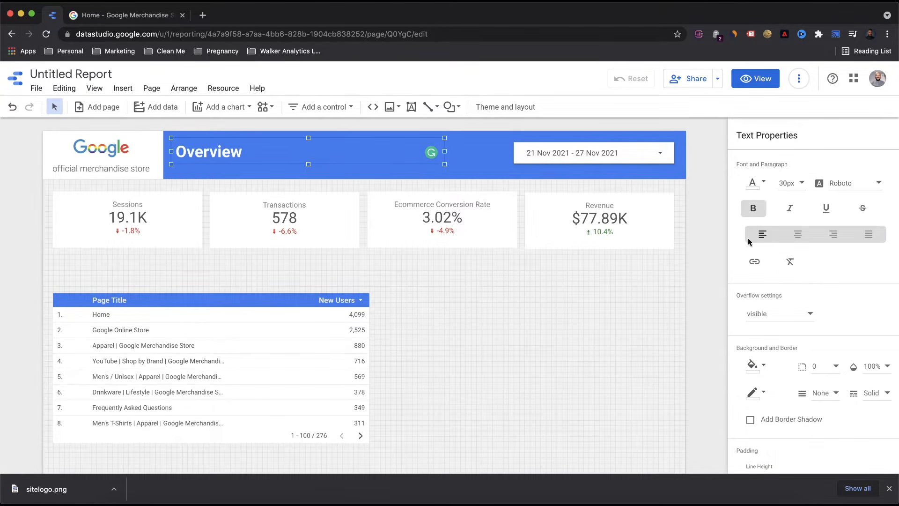
Set the Overview text box's top padding to 0px.
{"action": "scroll", "coordinate": [772, 281], "scroll_direction": "down", "scroll_amount": 6}
{"action": "left_click", "coordinate": [849, 243]}
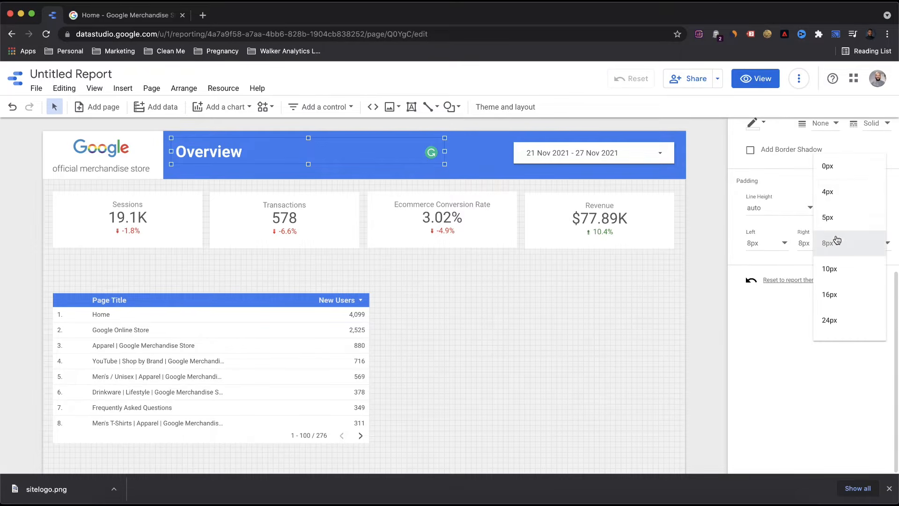
{"action": "left_click", "coordinate": [828, 166]}
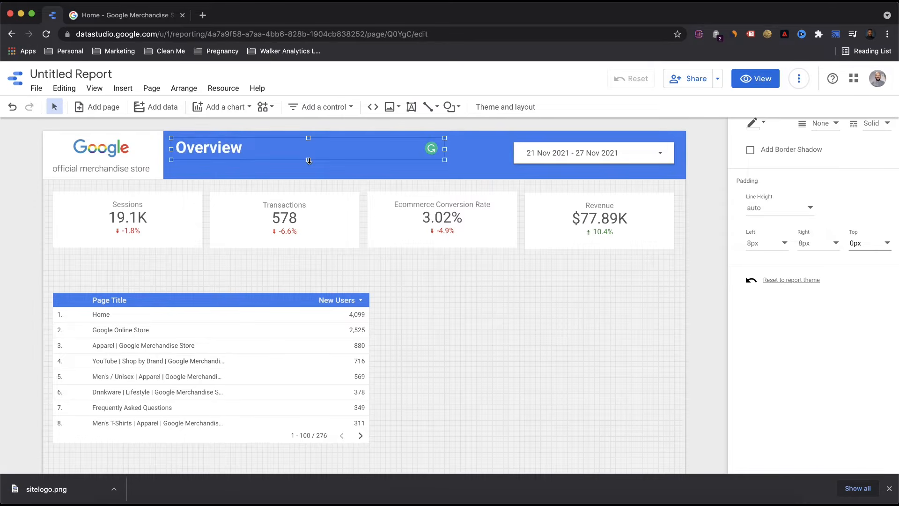
Duplicate the Overview text box and make the copy's text 18px and non-bold.
{"action": "double_click", "coordinate": [246, 150]}
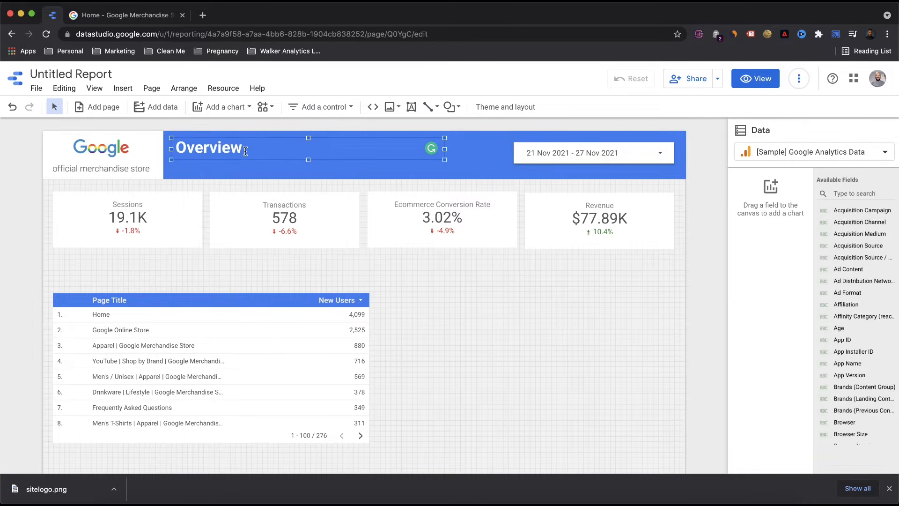
{"action": "key", "text": "super+v"}
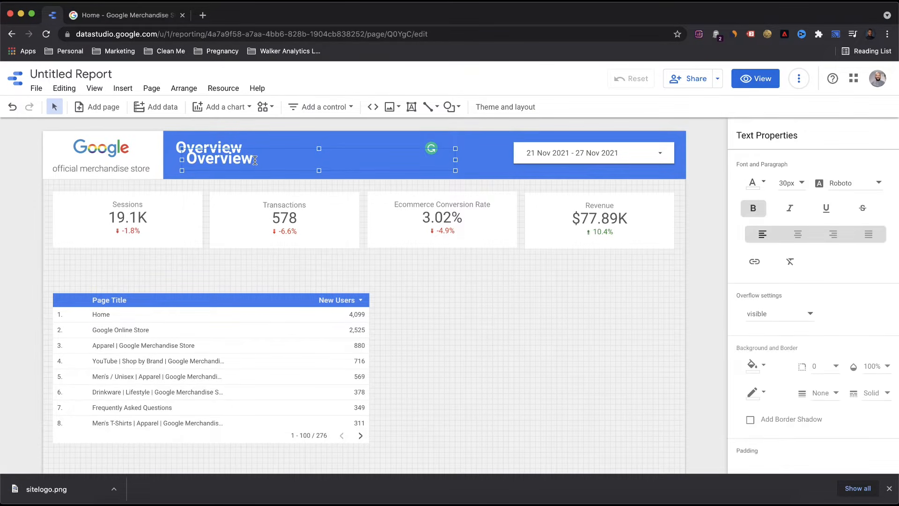
{"action": "double_click", "coordinate": [255, 160]}
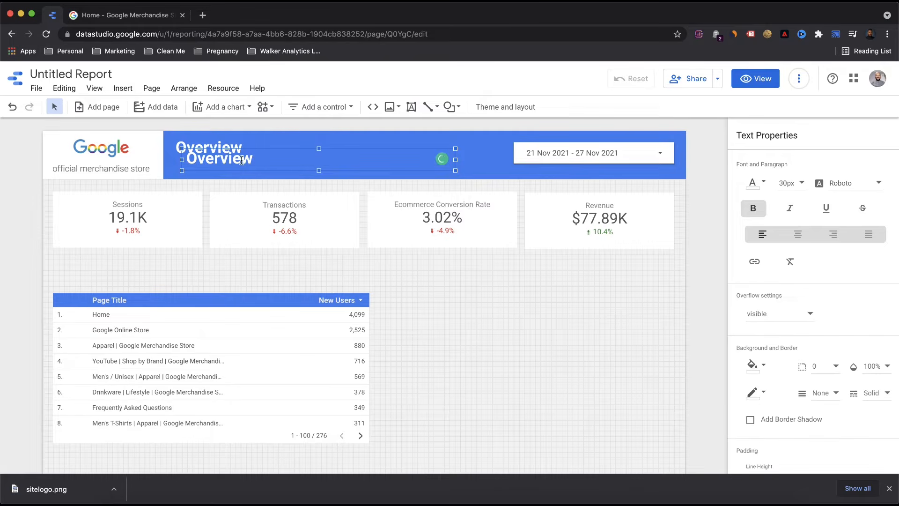
{"action": "left_click", "coordinate": [791, 183]}
{"action": "scroll", "coordinate": [813, 141], "scroll_direction": "up", "scroll_amount": 3}
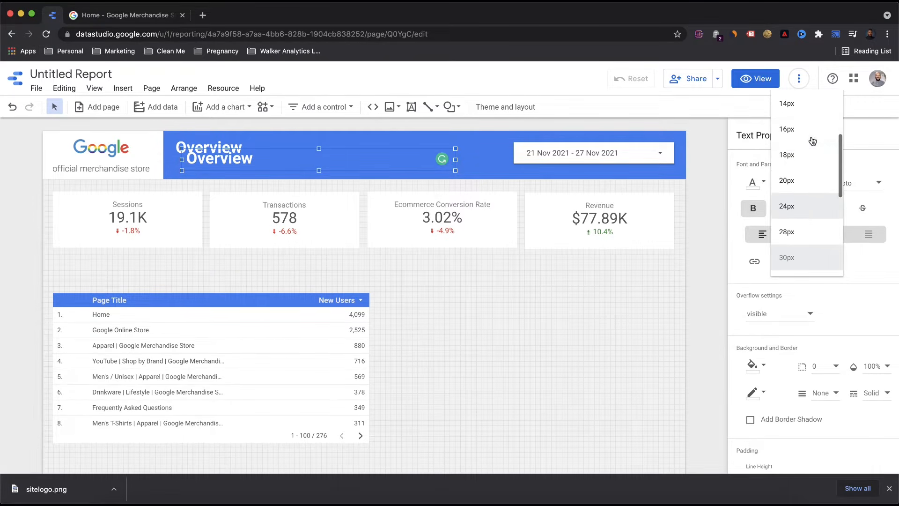
{"action": "left_click", "coordinate": [797, 157]}
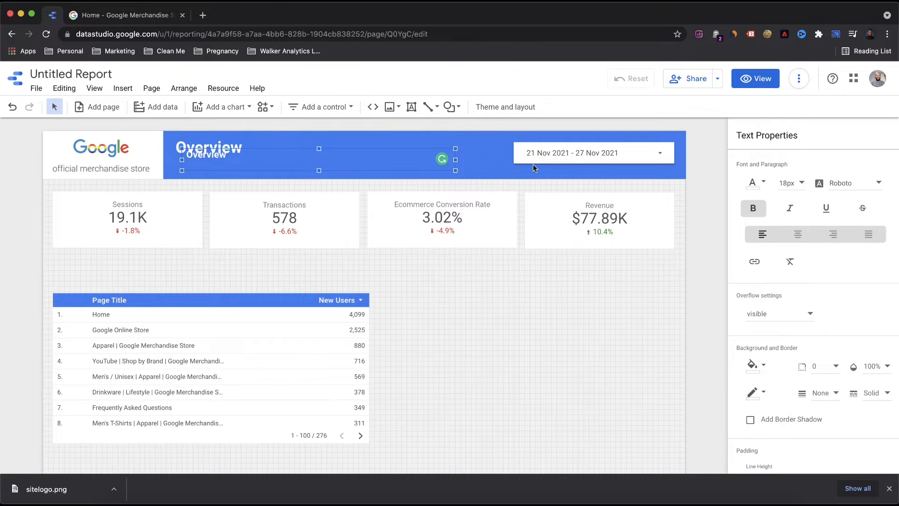
{"action": "left_click", "coordinate": [753, 208]}
Replace the copy's text with "This dashboard provides an overview into KPI performance for the merchandise store.".
{"action": "double_click", "coordinate": [240, 158]}
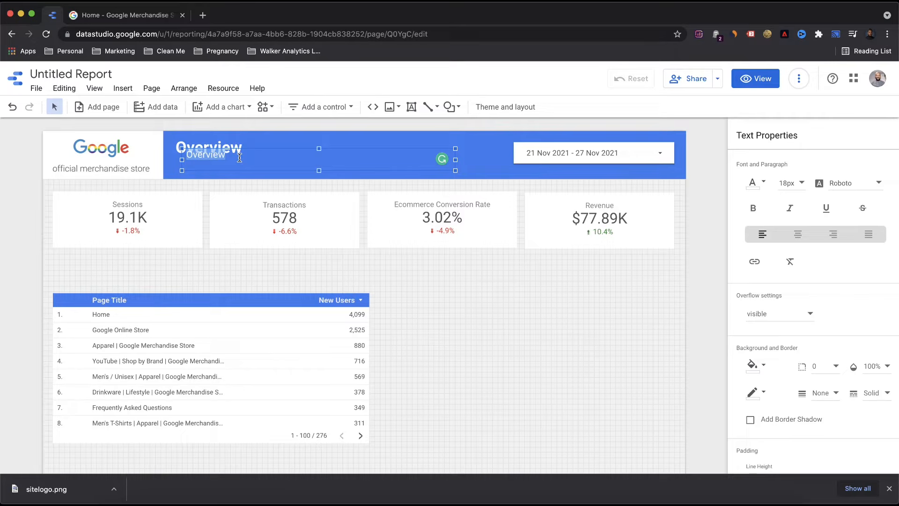
{"action": "key", "text": "BackSpace"}
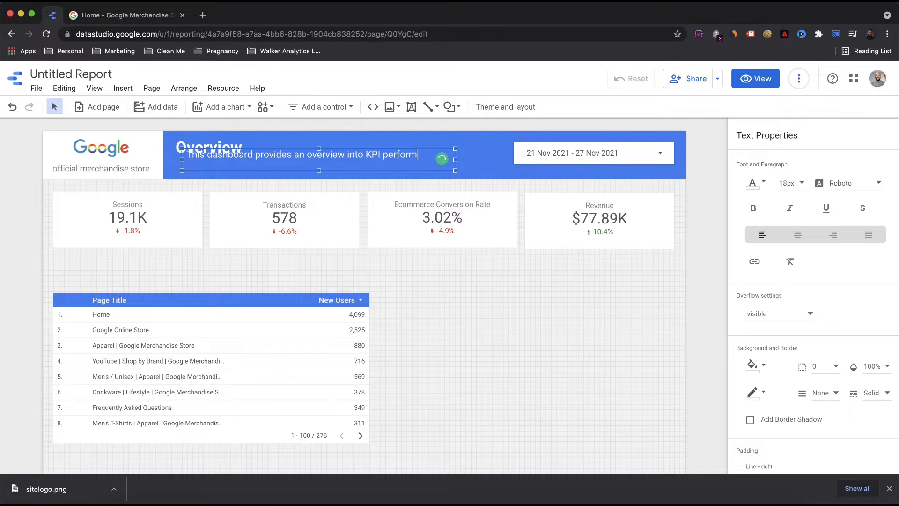
{"action": "type", "text": "ance"}
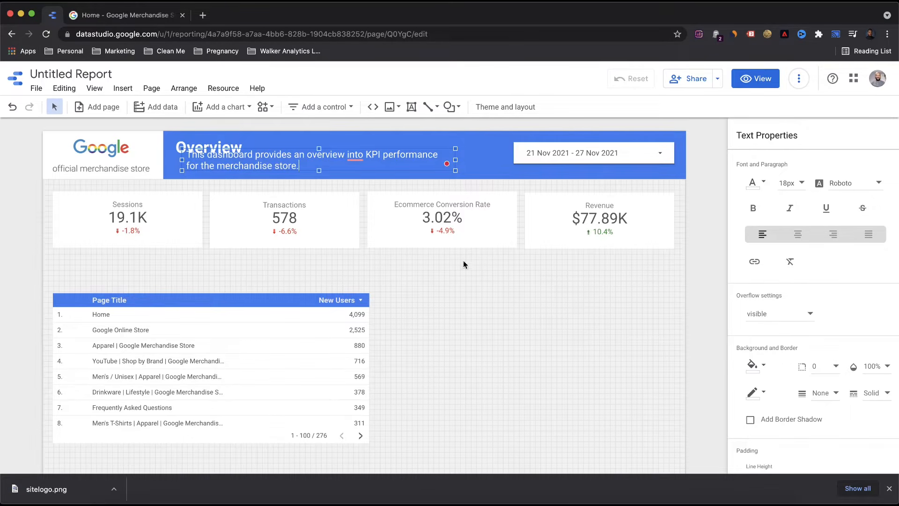
Reduce the dashboard description's font size to 14px.
{"action": "left_click", "coordinate": [352, 154]}
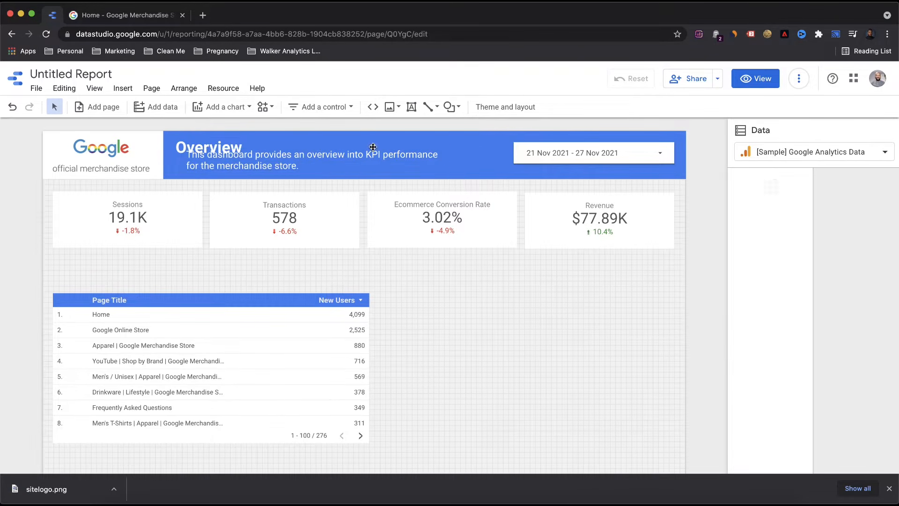
{"action": "left_click", "coordinate": [356, 166]}
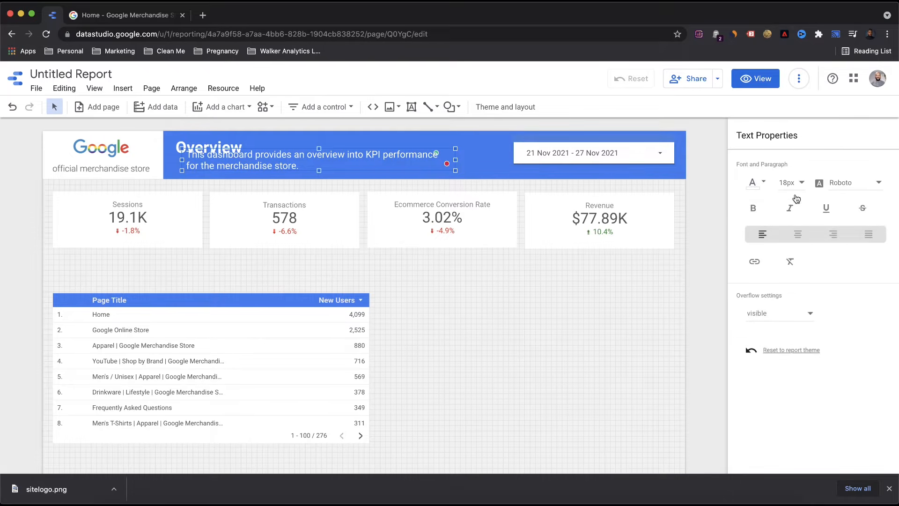
{"action": "left_click", "coordinate": [792, 183]}
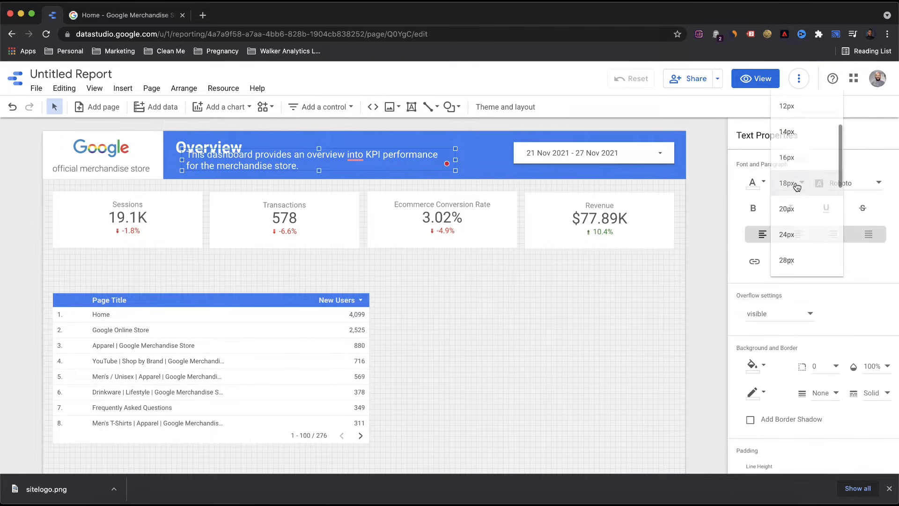
{"action": "left_click", "coordinate": [796, 124]}
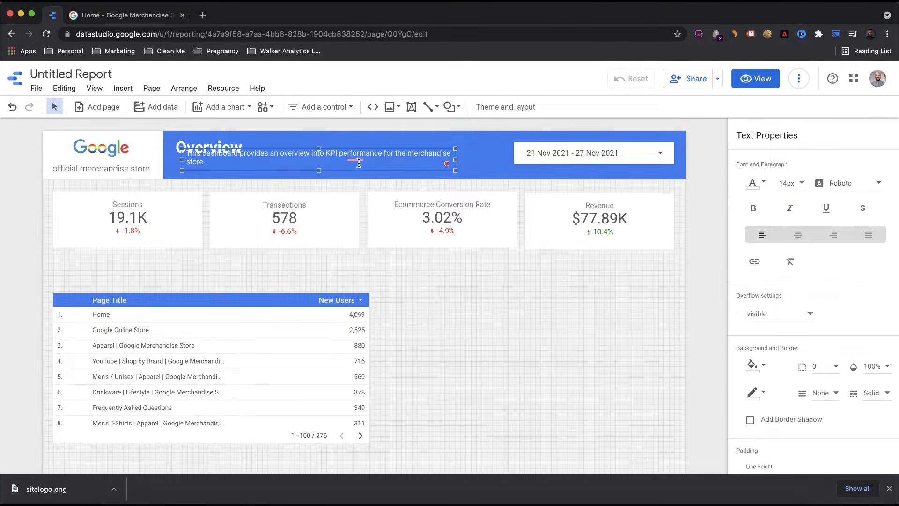
Widen the description box to fit its text on one line and place it under the Overview title, left-aligned with it.
{"action": "left_click_drag", "start_coordinate": [458, 161], "coordinate": [492, 160]}
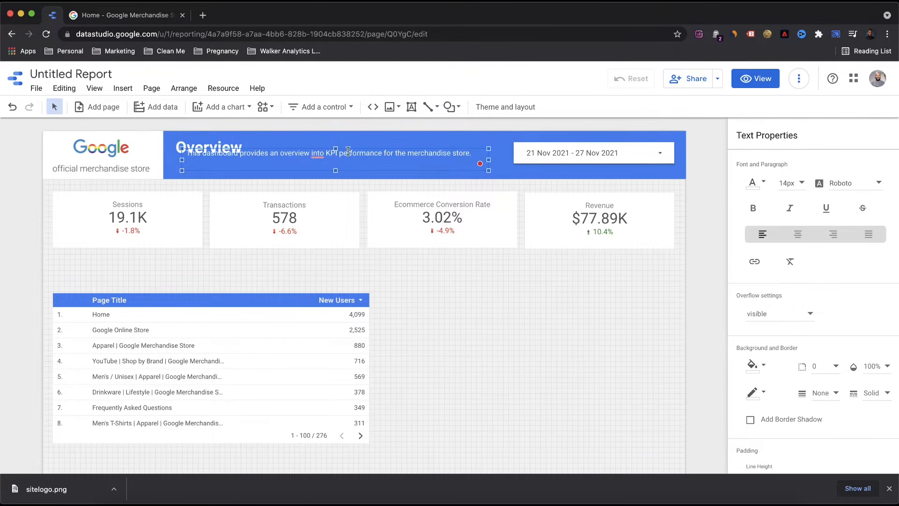
{"action": "left_click_drag", "start_coordinate": [334, 149], "coordinate": [359, 173]}
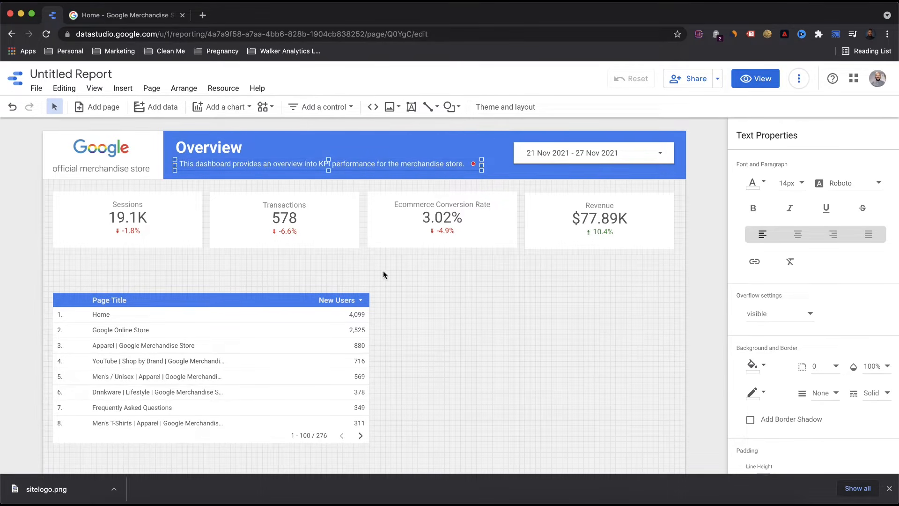
{"action": "left_click", "coordinate": [413, 296]}
{"action": "left_click", "coordinate": [187, 151]}
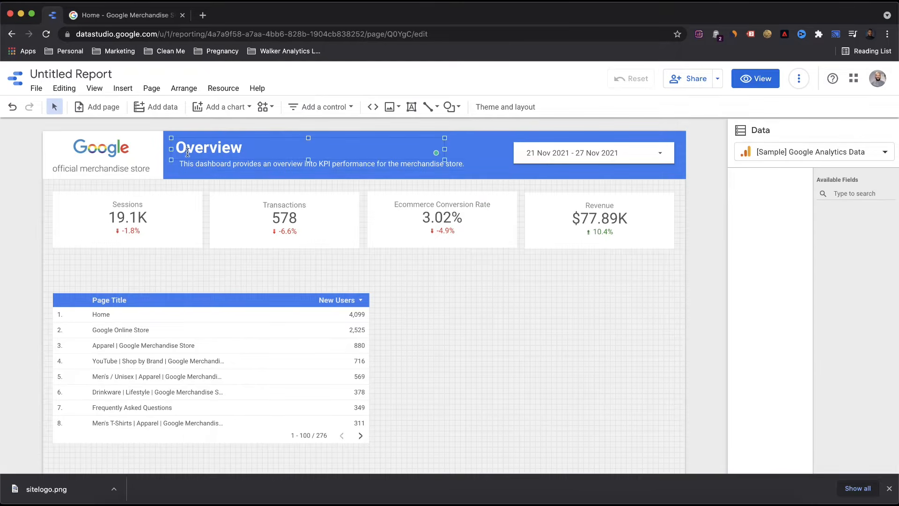
{"action": "left_click", "coordinate": [189, 165]}
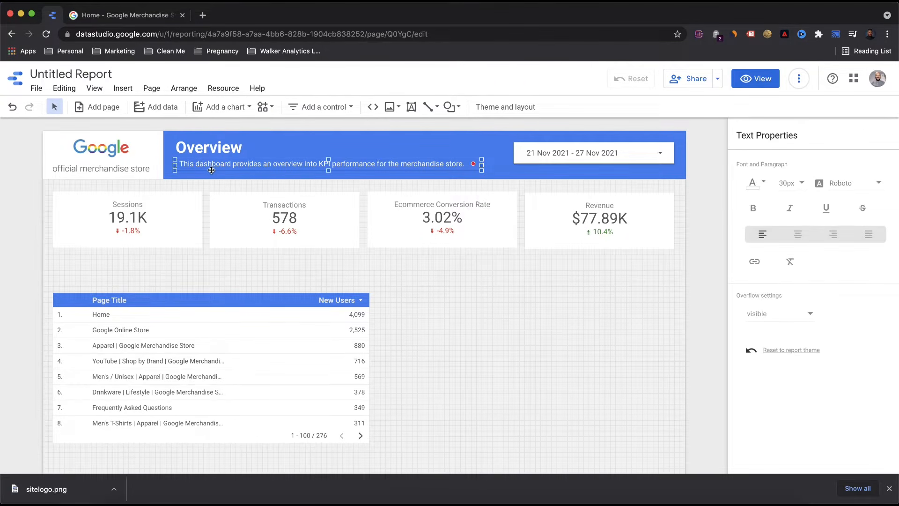
{"action": "left_click_drag", "start_coordinate": [207, 169], "coordinate": [206, 170]}
{"action": "left_click", "coordinate": [468, 335]}
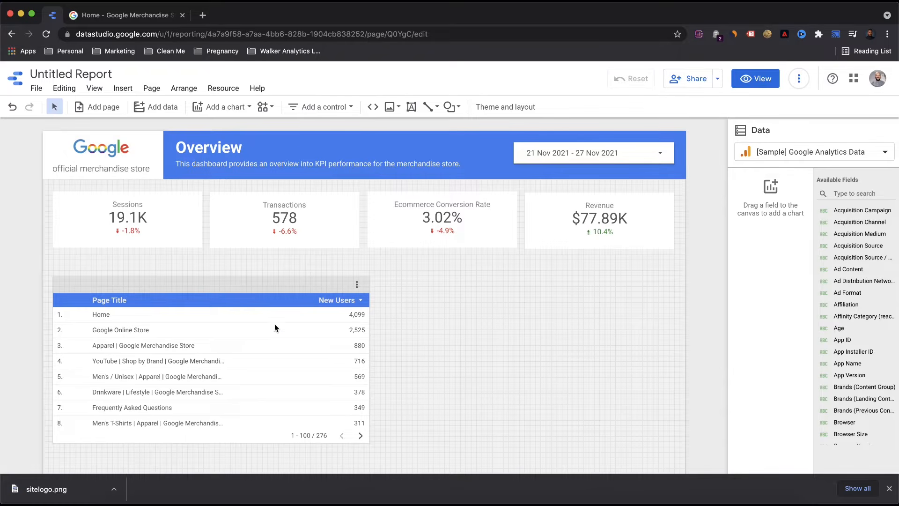
Move the Page Title table down the page to clear space below the scorecards.
{"action": "scroll", "coordinate": [276, 327], "scroll_direction": "down", "scroll_amount": 3}
{"action": "scroll", "coordinate": [276, 327], "scroll_direction": "up", "scroll_amount": 3}
{"action": "scroll", "coordinate": [408, 319], "scroll_direction": "down", "scroll_amount": 3}
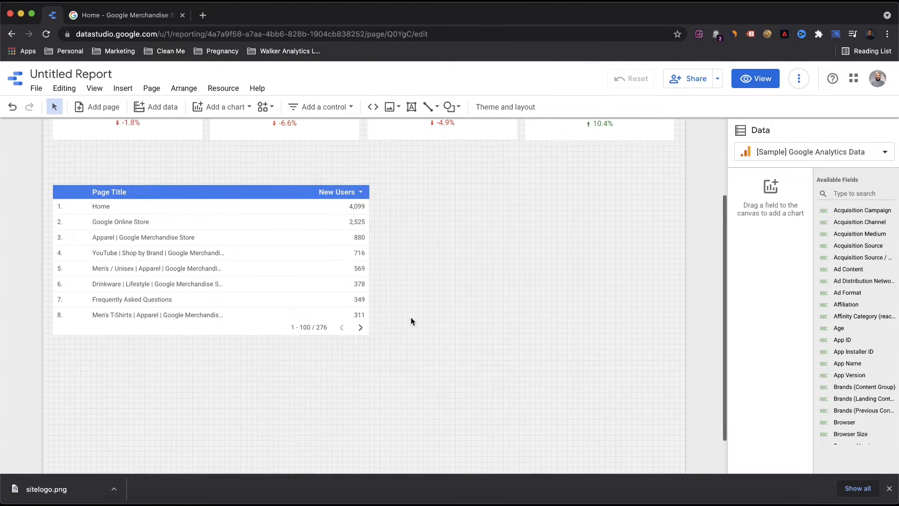
{"action": "left_click", "coordinate": [233, 197]}
{"action": "left_click_drag", "start_coordinate": [232, 196], "coordinate": [233, 401]}
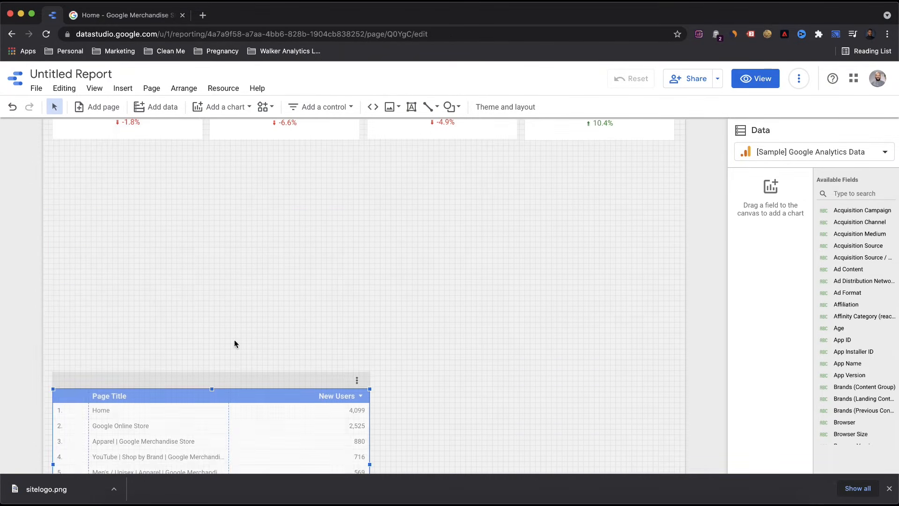
Place a copy of the Sessions scorecard below the original and convert the copy to a time series chart.
{"action": "scroll", "coordinate": [231, 242], "scroll_direction": "up", "scroll_amount": 3}
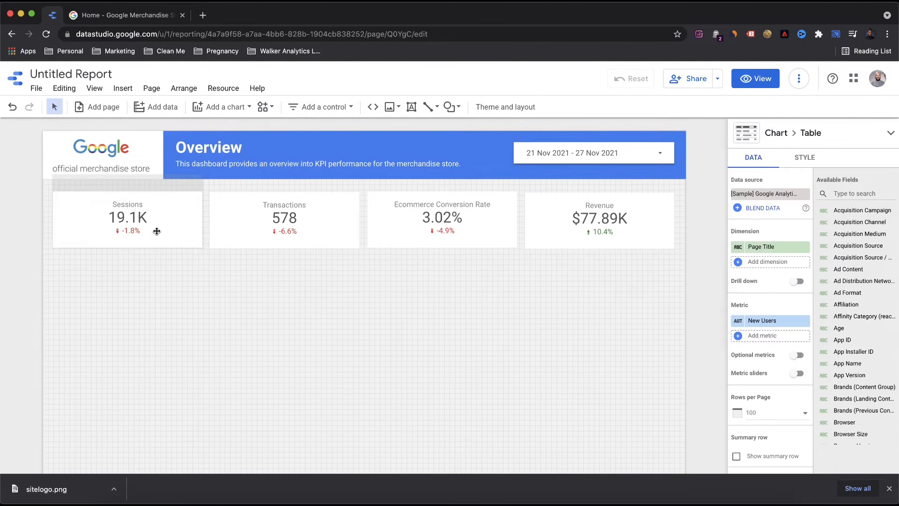
{"action": "left_click", "coordinate": [174, 212]}
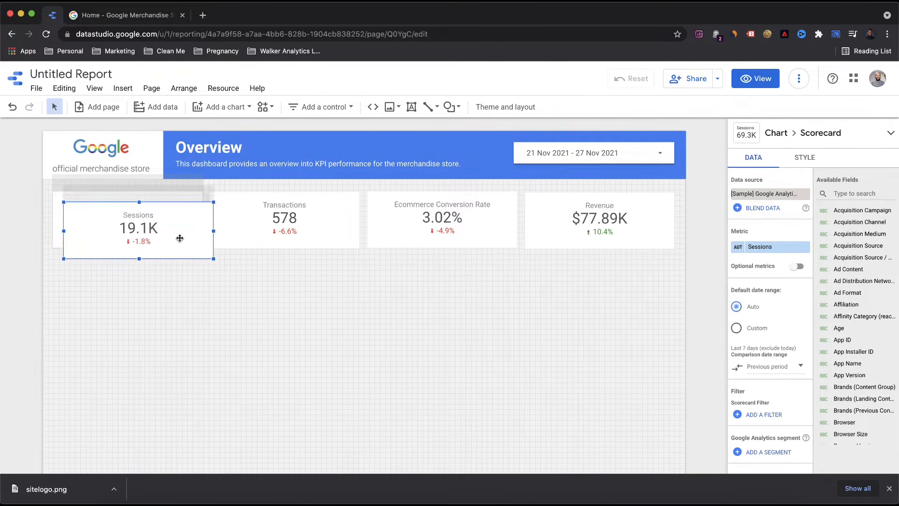
{"action": "left_click_drag", "start_coordinate": [179, 234], "coordinate": [171, 304]}
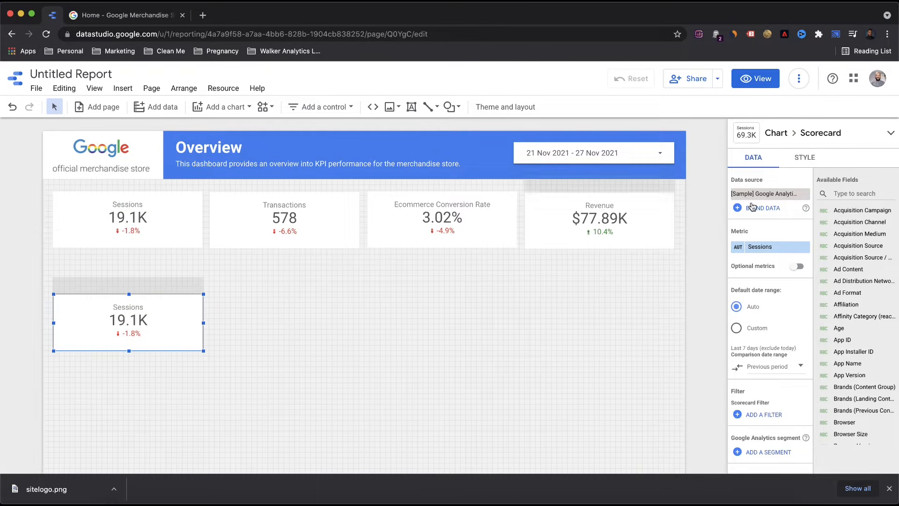
{"action": "left_click", "coordinate": [855, 136]}
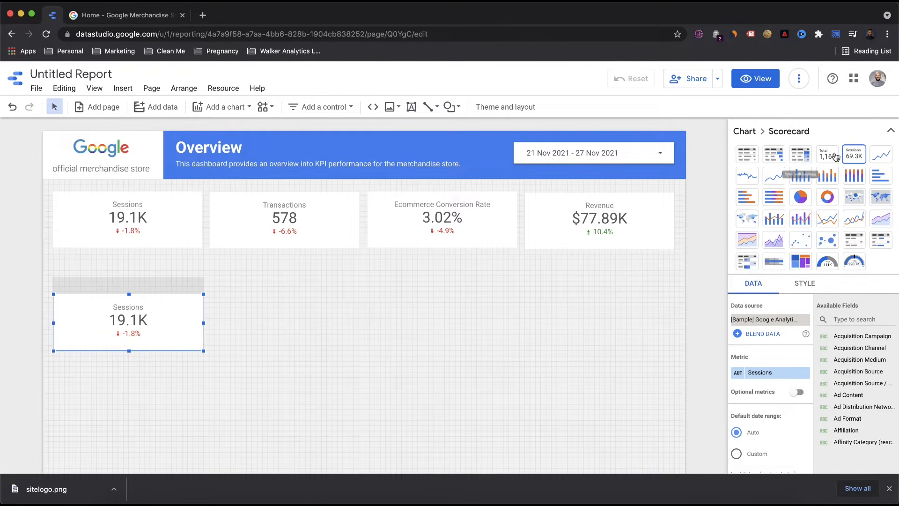
{"action": "left_click", "coordinate": [881, 154]}
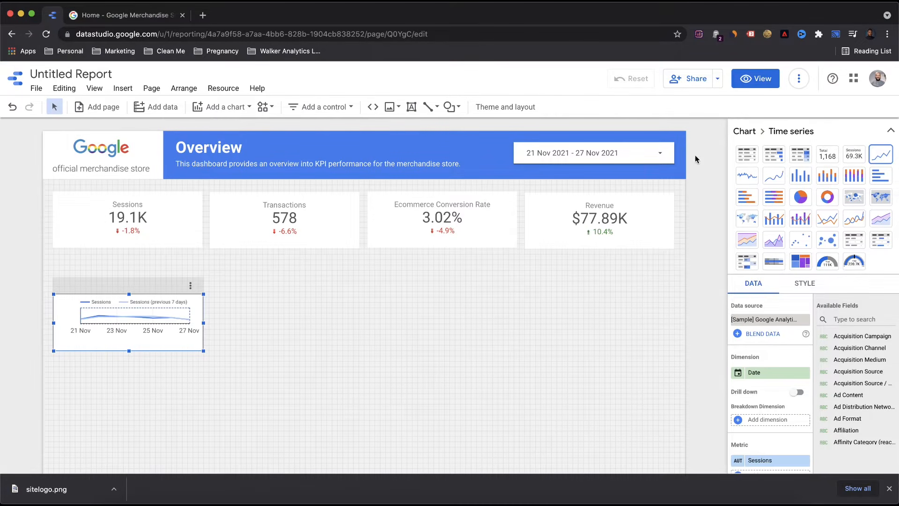
Enlarge the Sessions time series chart and move it up to just below the scorecards.
{"action": "left_click_drag", "start_coordinate": [203, 355], "coordinate": [261, 439]}
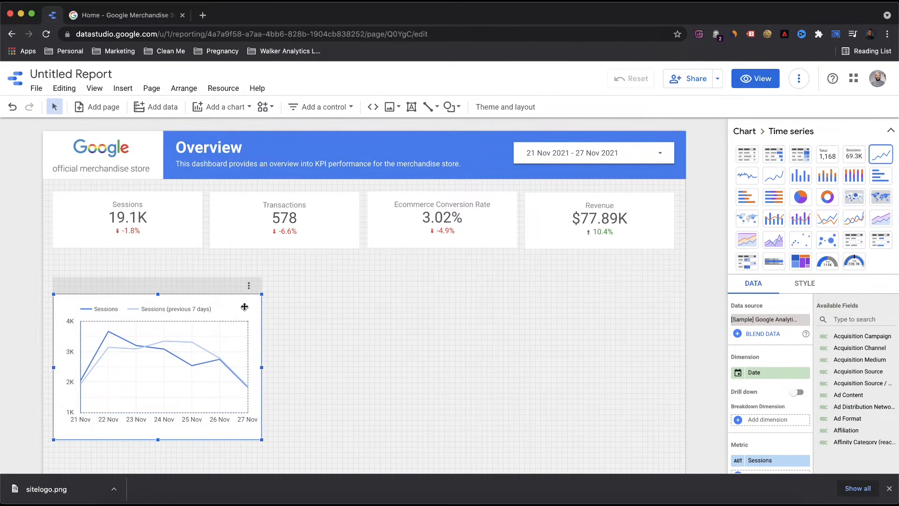
{"action": "scroll", "coordinate": [244, 307], "scroll_direction": "down", "scroll_amount": 2}
{"action": "scroll", "coordinate": [244, 309], "scroll_direction": "up", "scroll_amount": 2}
{"action": "left_click_drag", "start_coordinate": [233, 300], "coordinate": [234, 266]}
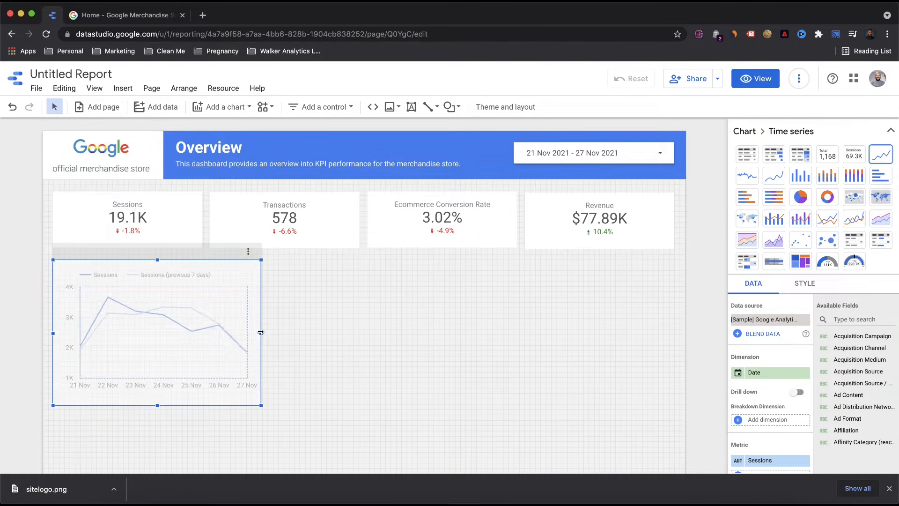
Widen the Sessions time series chart to span the Sessions and Transactions scorecards above it, and increase its height.
{"action": "left_click_drag", "start_coordinate": [261, 333], "coordinate": [355, 332]}
{"action": "left_click_drag", "start_coordinate": [359, 329], "coordinate": [359, 330]}
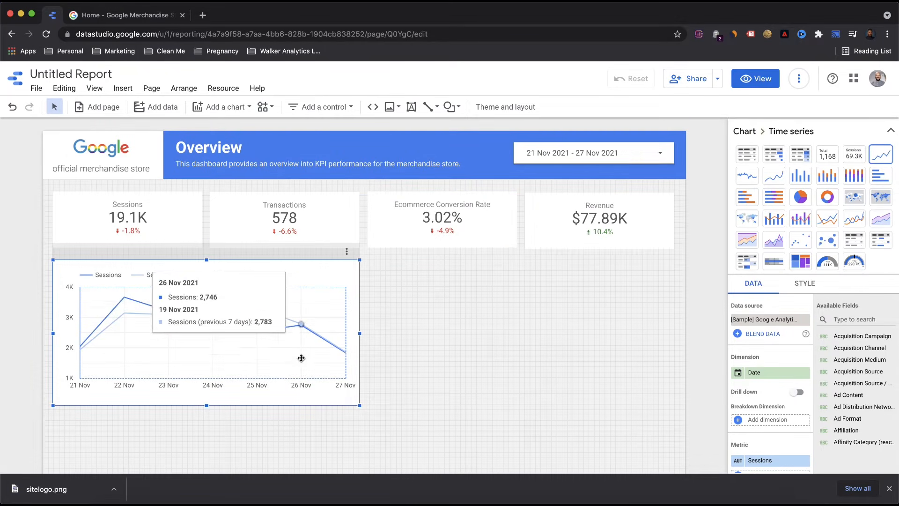
{"action": "scroll", "coordinate": [300, 357], "scroll_direction": "down", "scroll_amount": 3}
{"action": "left_click_drag", "start_coordinate": [207, 339], "coordinate": [206, 359]}
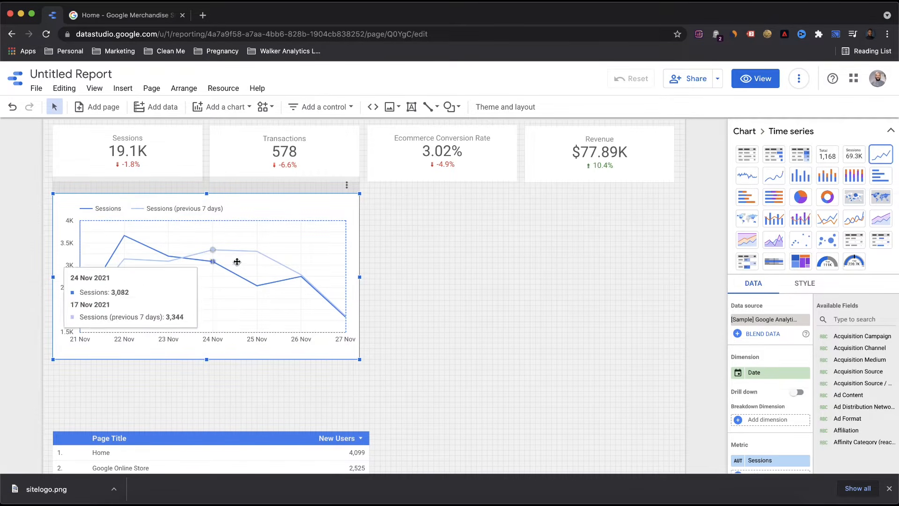
{"action": "mouse_move", "coordinate": [126, 253]}
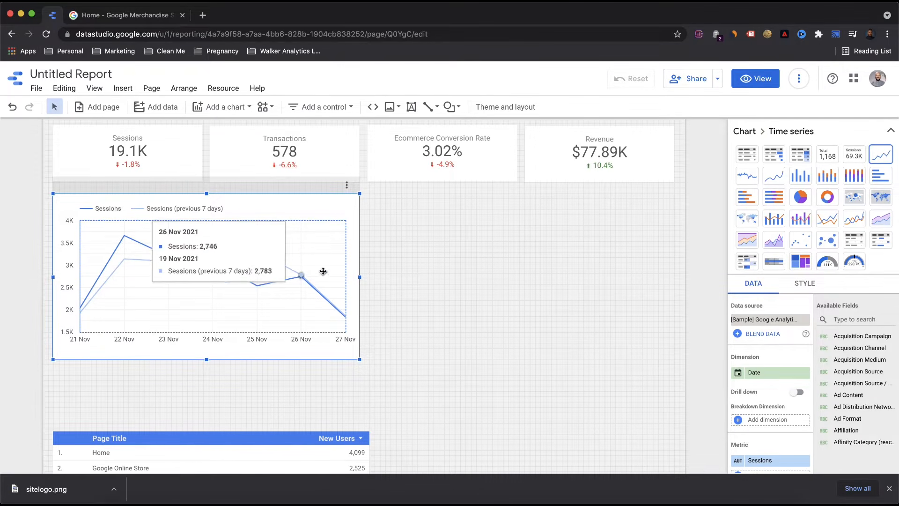
Duplicate the Sessions time series chart and align the copy beside it, under the Ecommerce Conversion Rate and Revenue scorecards.
{"action": "scroll", "coordinate": [485, 271], "scroll_direction": "up", "scroll_amount": 3}
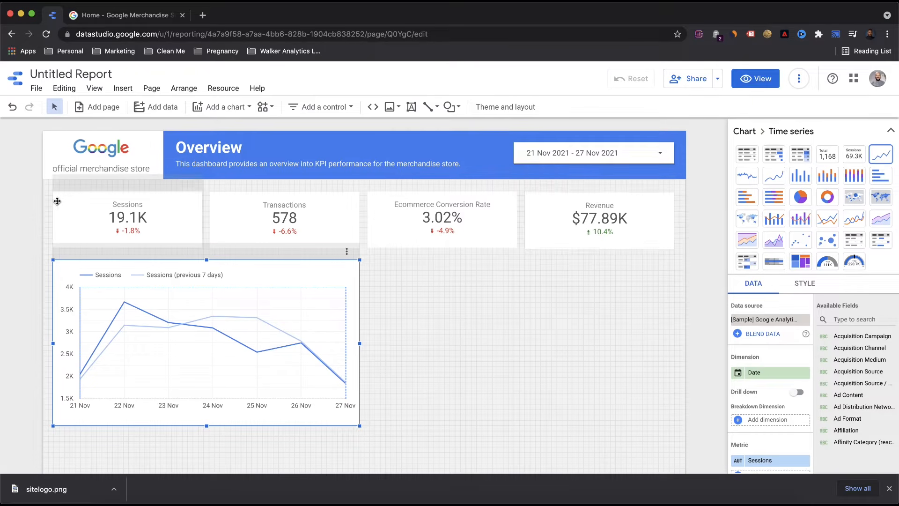
{"action": "left_click", "coordinate": [96, 206]}
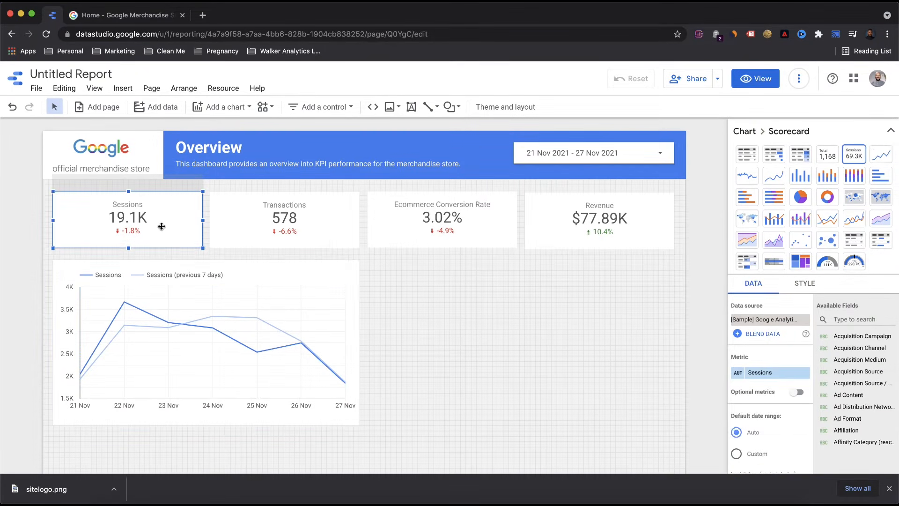
{"action": "left_click", "coordinate": [302, 302]}
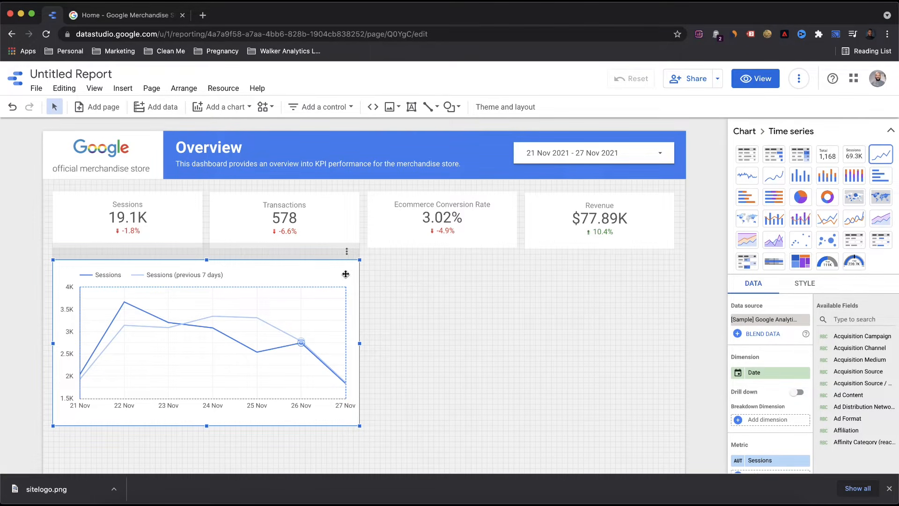
{"action": "key", "text": "super+d"}
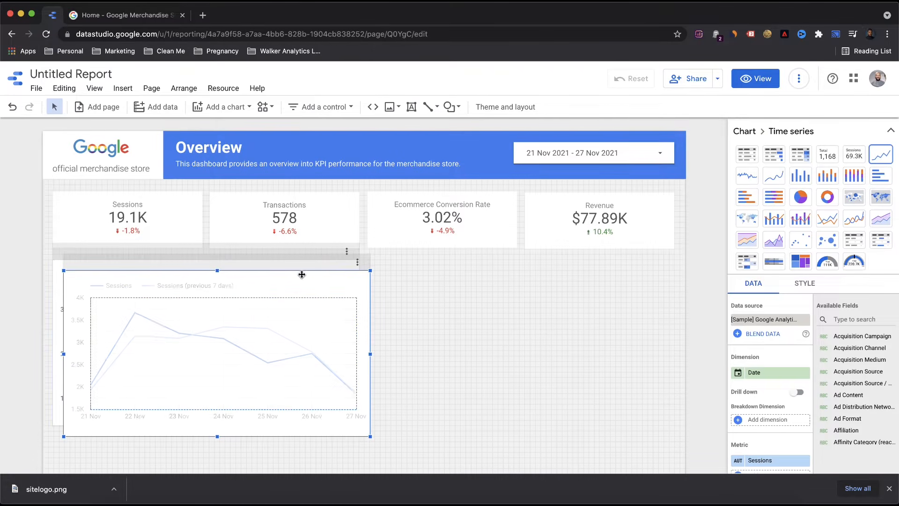
{"action": "left_click_drag", "start_coordinate": [523, 275], "coordinate": [607, 271]}
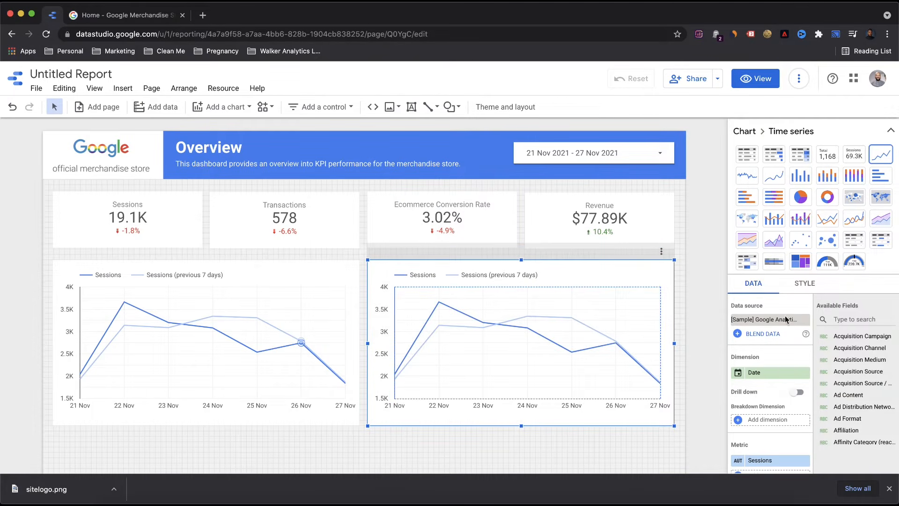
Replace the Sessions metric of the copied time series chart with Transactions.
{"action": "scroll", "coordinate": [776, 356], "scroll_direction": "down", "scroll_amount": 1}
{"action": "left_click", "coordinate": [892, 131]}
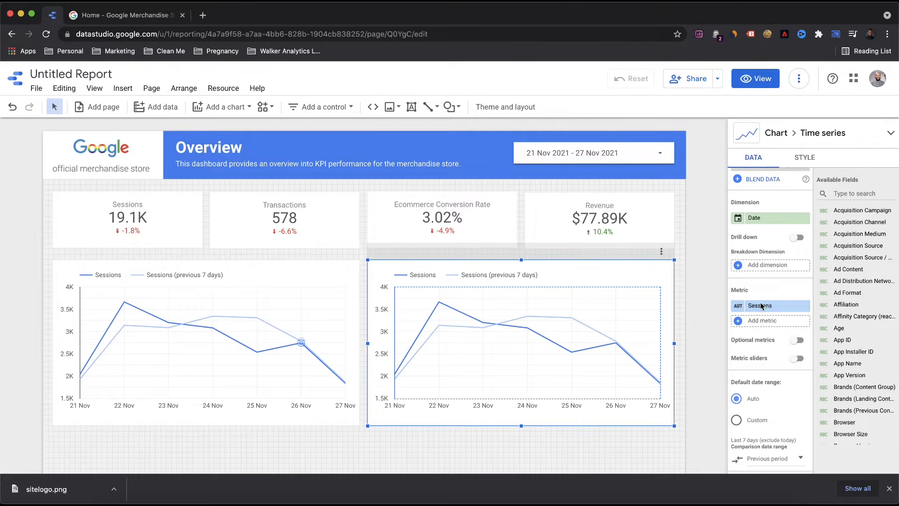
{"action": "left_click", "coordinate": [760, 306]}
{"action": "type", "text": "trasn"}
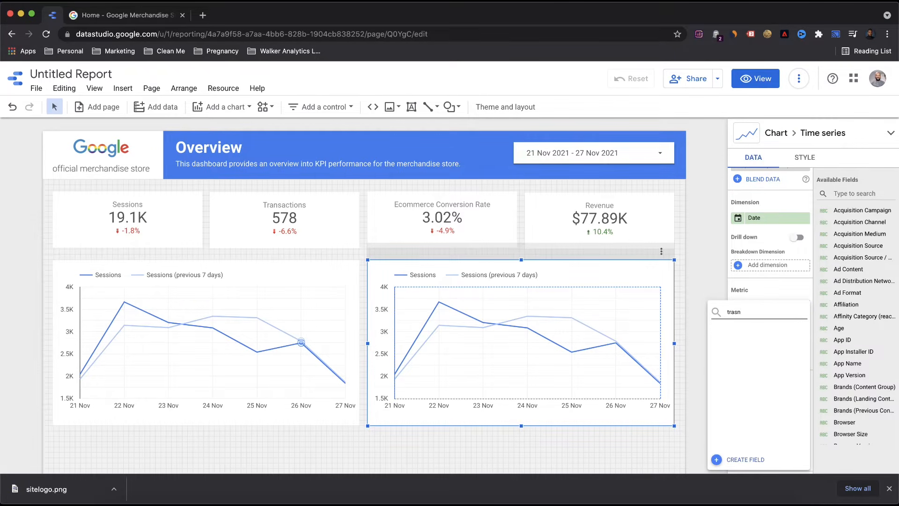
{"action": "type", "text": "nsacrtio"}
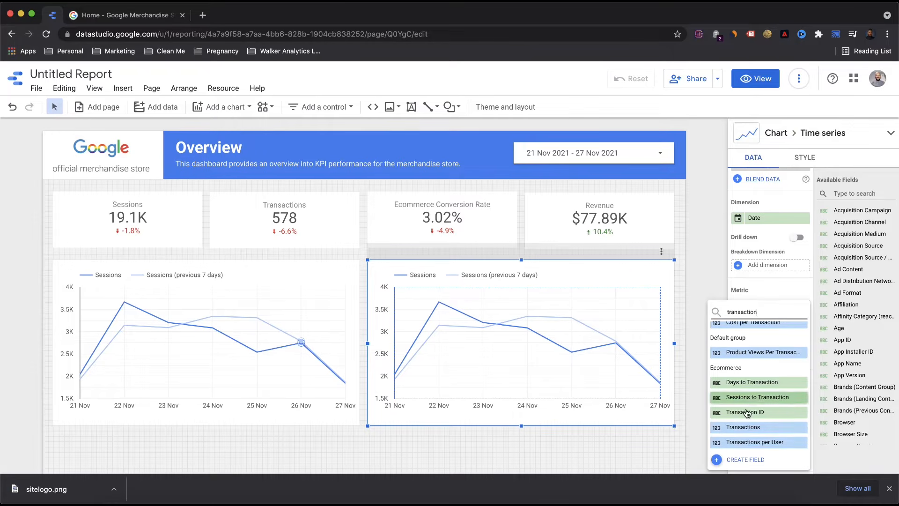
{"action": "scroll", "coordinate": [741, 430], "scroll_direction": "down", "scroll_amount": 1}
{"action": "left_click", "coordinate": [742, 427]}
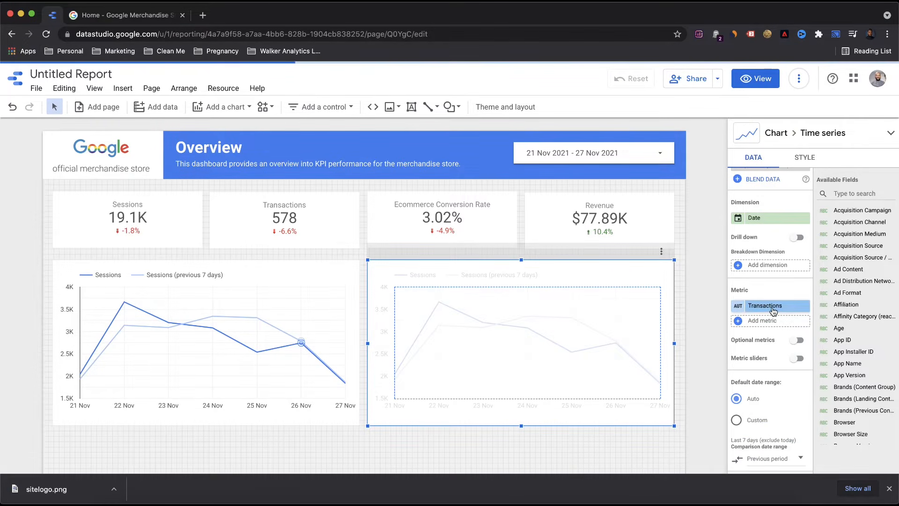
{"action": "scroll", "coordinate": [759, 368], "scroll_direction": "down", "scroll_amount": 3}
{"action": "scroll", "coordinate": [760, 368], "scroll_direction": "down", "scroll_amount": 2}
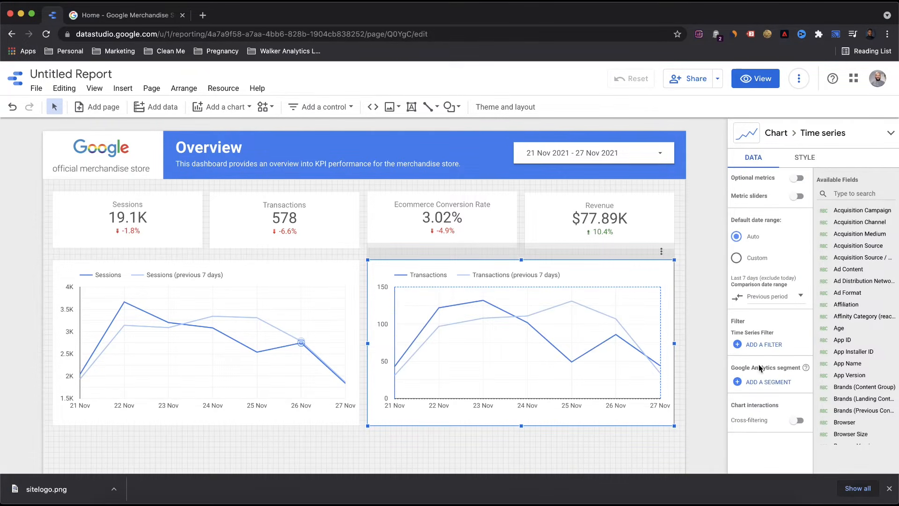
{"action": "left_click", "coordinate": [684, 273]}
Lengthen the report page by setting the canvas height to 1900 px in the layout settings.
{"action": "scroll", "coordinate": [345, 294], "scroll_direction": "down", "scroll_amount": 3}
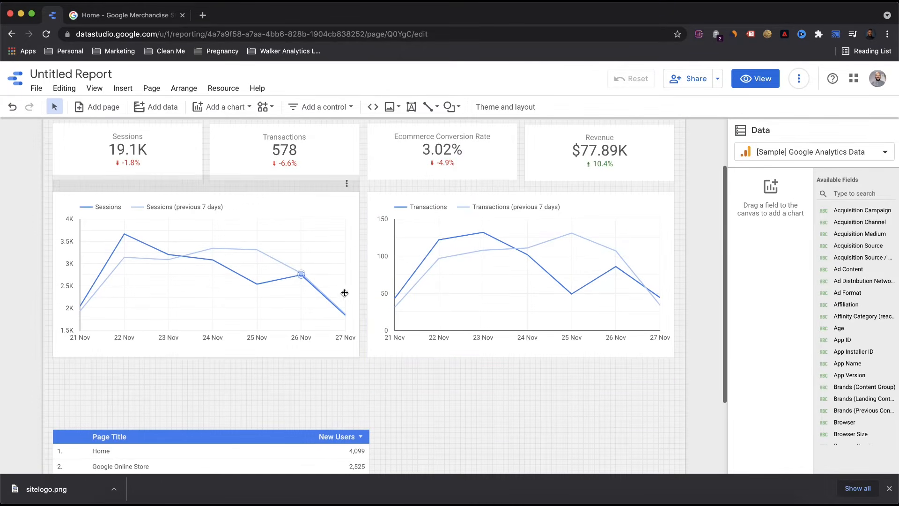
{"action": "scroll", "coordinate": [247, 409], "scroll_direction": "down", "scroll_amount": 6}
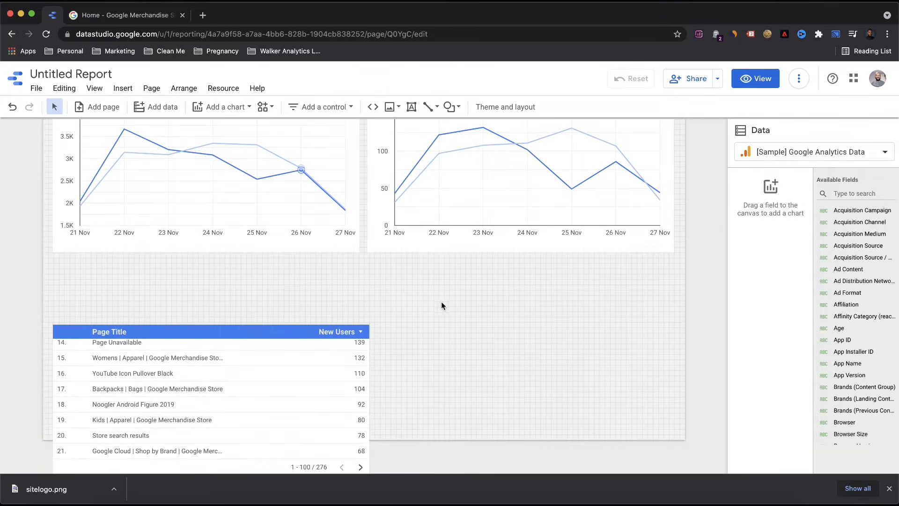
{"action": "scroll", "coordinate": [660, 317], "scroll_direction": "up", "scroll_amount": 5}
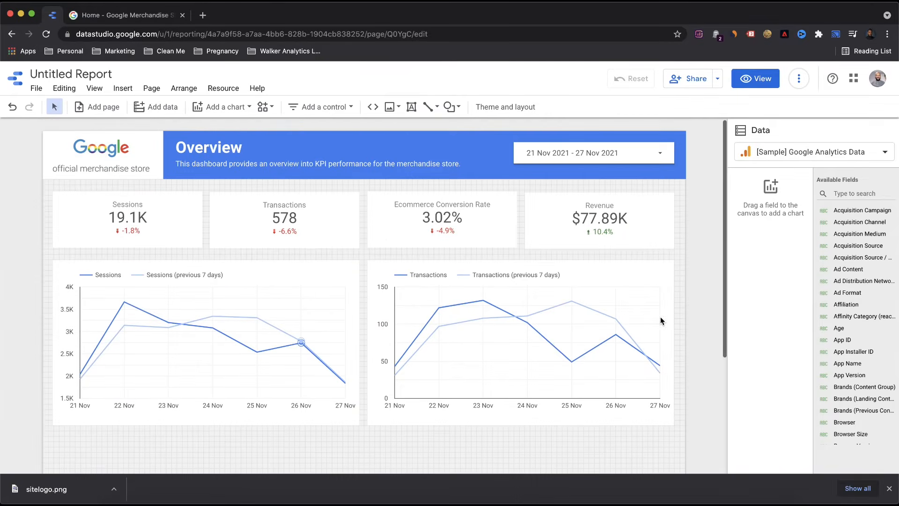
{"action": "left_click", "coordinate": [487, 111]}
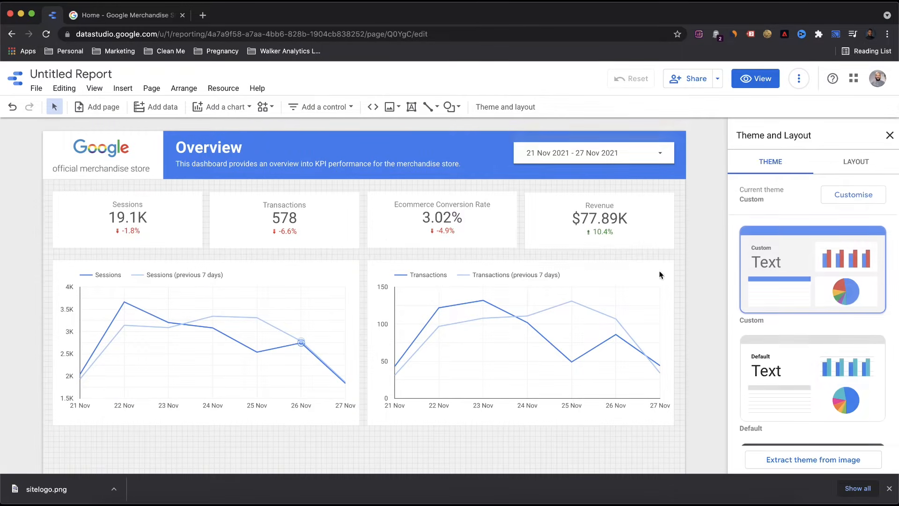
{"action": "left_click", "coordinate": [852, 172]}
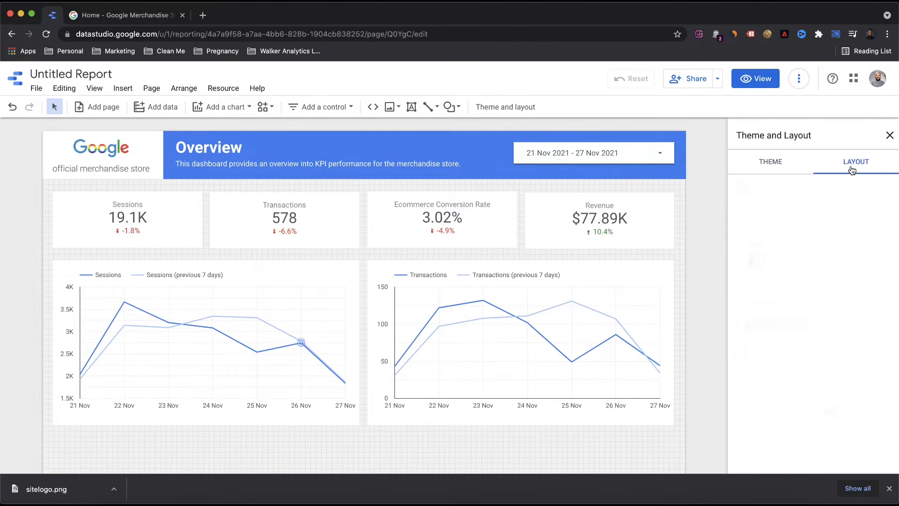
{"action": "scroll", "coordinate": [786, 323], "scroll_direction": "down", "scroll_amount": 2}
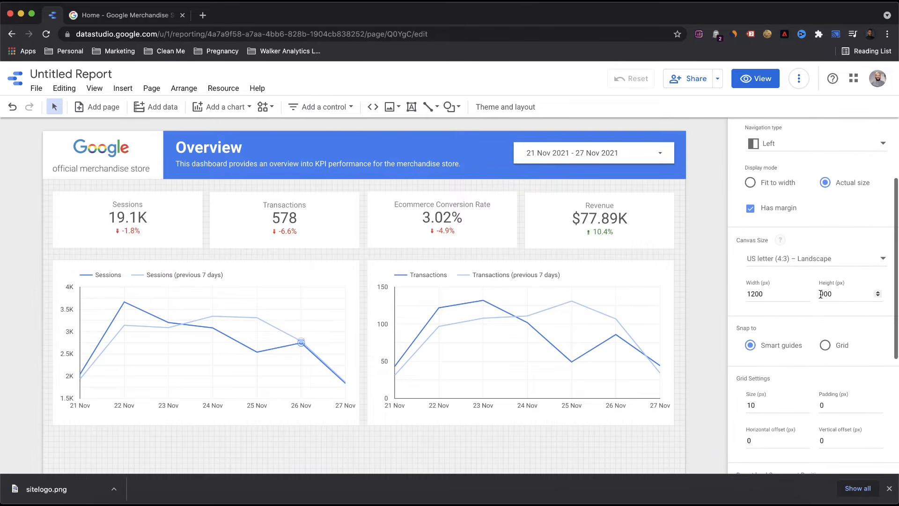
{"action": "left_click", "coordinate": [821, 294]}
{"action": "type", "text": "1"}
{"action": "key", "text": "Return"}
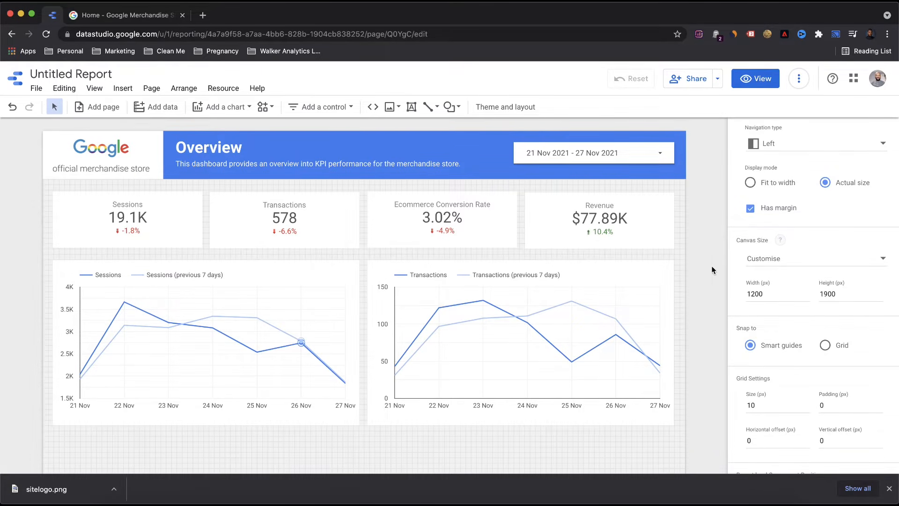
Move the Page Title table further down the page to make room below the two time series charts.
{"action": "scroll", "coordinate": [687, 252], "scroll_direction": "down", "scroll_amount": 10}
{"action": "scroll", "coordinate": [687, 251], "scroll_direction": "up", "scroll_amount": 5}
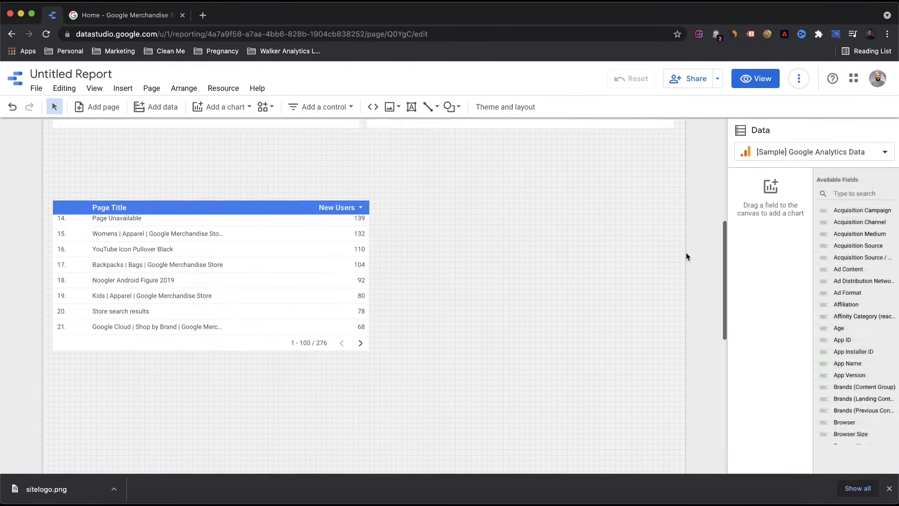
{"action": "left_click", "coordinate": [218, 243]}
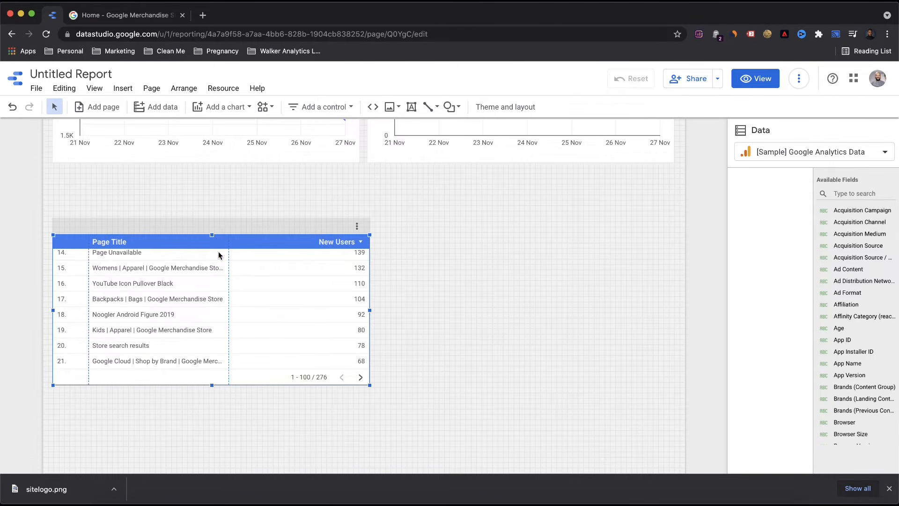
{"action": "left_click_drag", "start_coordinate": [219, 252], "coordinate": [263, 251]}
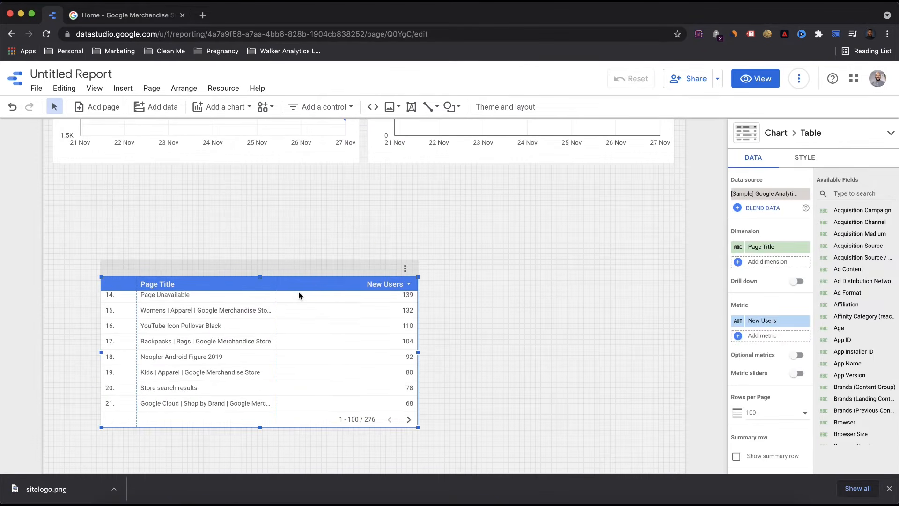
{"action": "left_click_drag", "start_coordinate": [301, 292], "coordinate": [257, 402]}
Duplicate the Sessions and Transactions time series charts together and align the copies in a second row directly beneath the originals.
{"action": "scroll", "coordinate": [289, 282], "scroll_direction": "up", "scroll_amount": 5}
{"action": "left_click", "coordinate": [252, 194]}
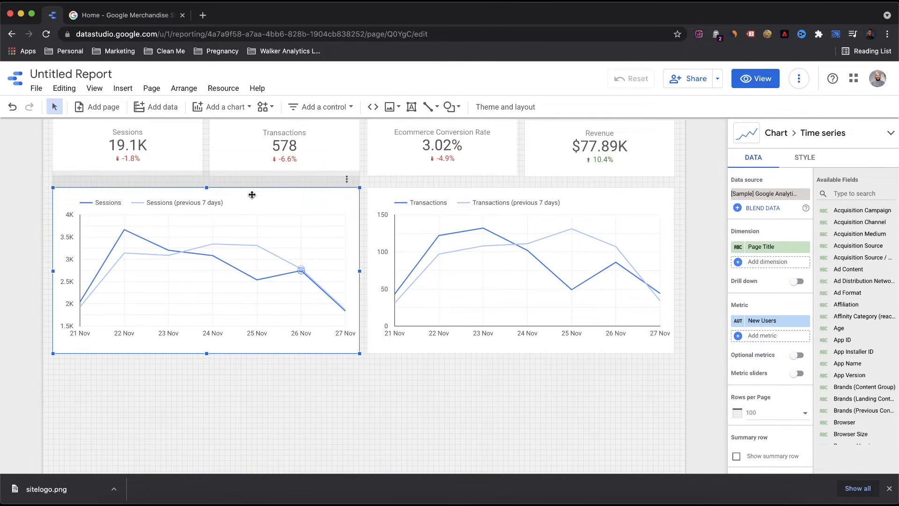
{"action": "left_click", "coordinate": [439, 204], "text": "shift"}
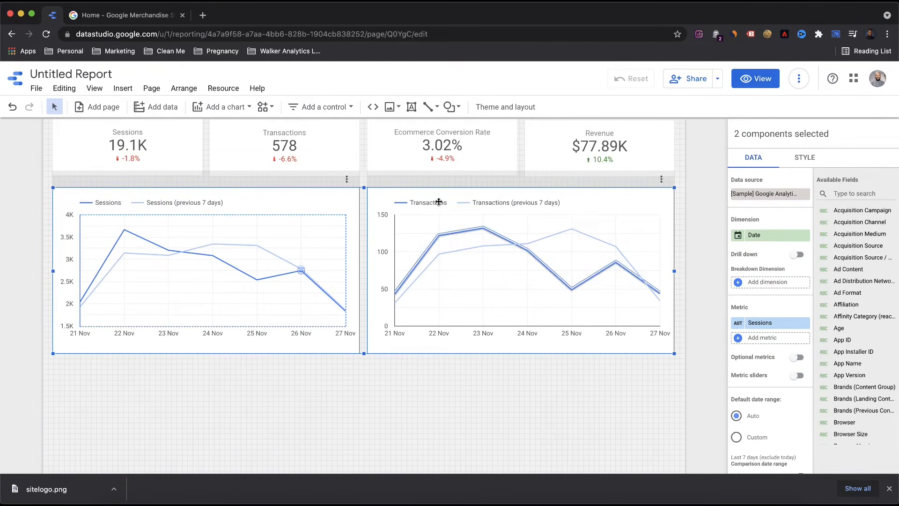
{"action": "left_click_drag", "start_coordinate": [439, 204], "coordinate": [368, 207]}
{"action": "scroll", "coordinate": [368, 207], "scroll_direction": "down", "scroll_amount": 3}
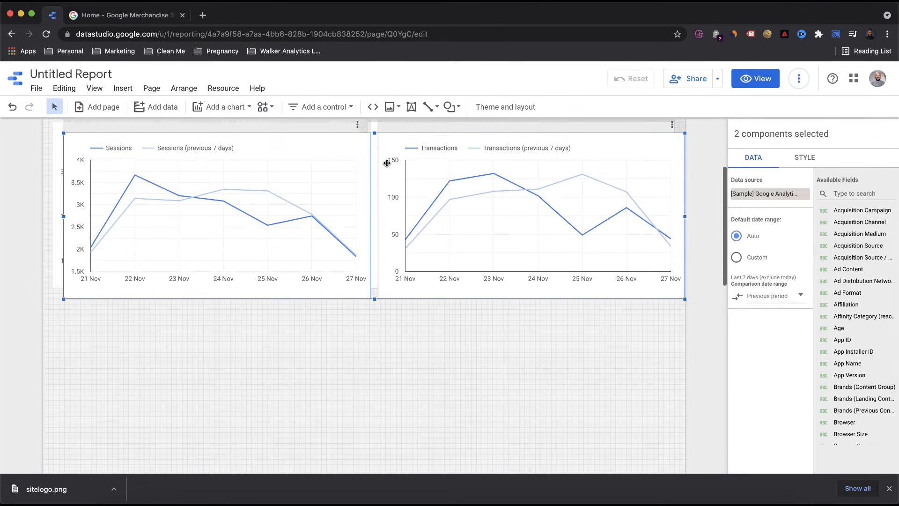
{"action": "left_click_drag", "start_coordinate": [403, 140], "coordinate": [391, 305]}
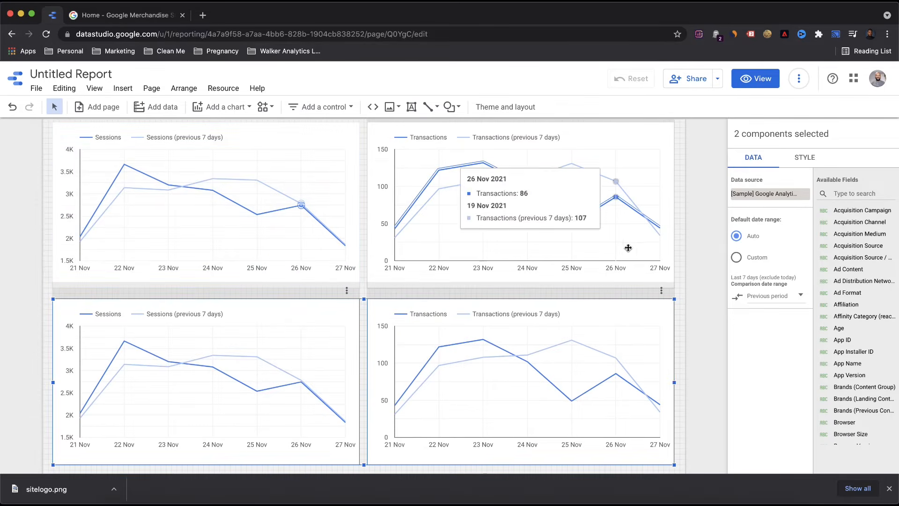
Replace the metric of the second-row Sessions chart with Ecommerce Conversion Rate.
{"action": "scroll", "coordinate": [309, 275], "scroll_direction": "down", "scroll_amount": 2}
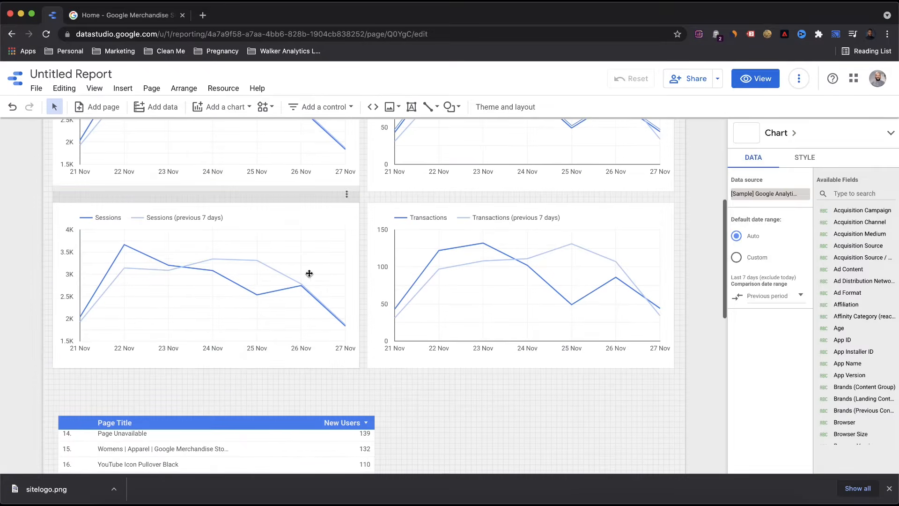
{"action": "left_click", "coordinate": [289, 218]}
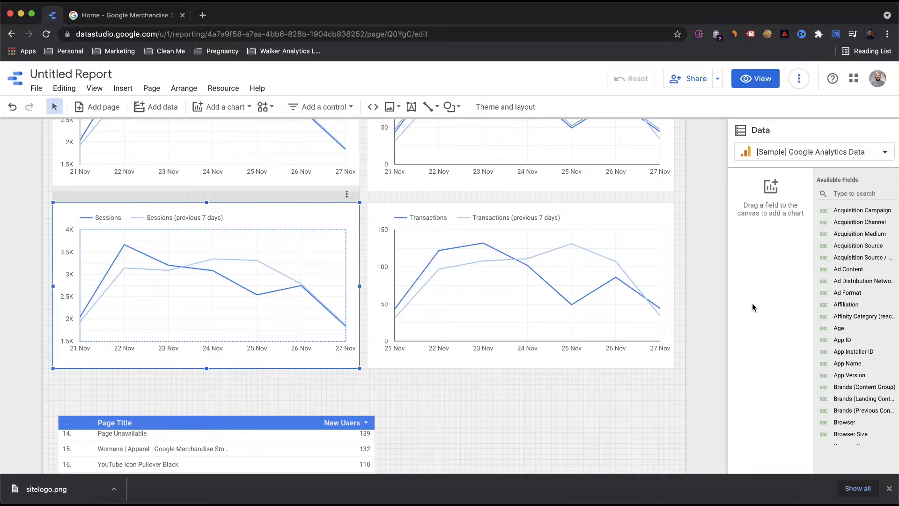
{"action": "left_click", "coordinate": [769, 337]}
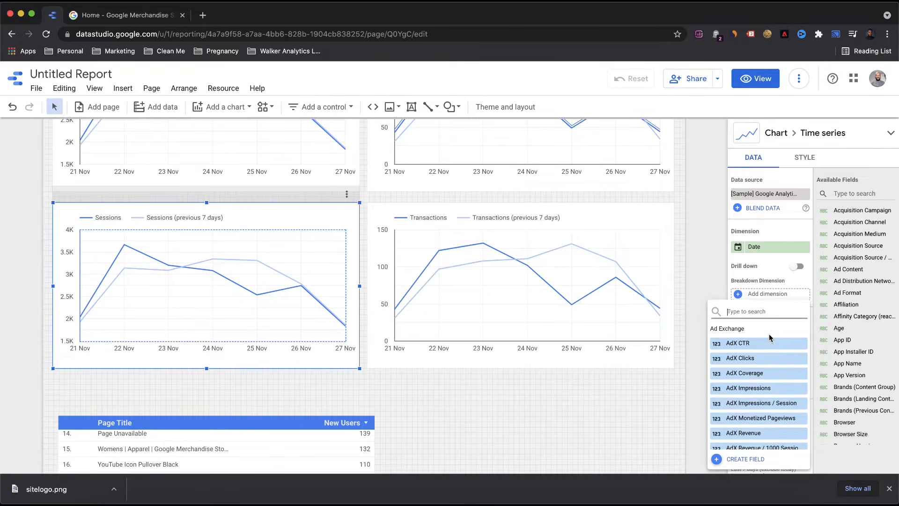
{"action": "type", "text": "conversion"}
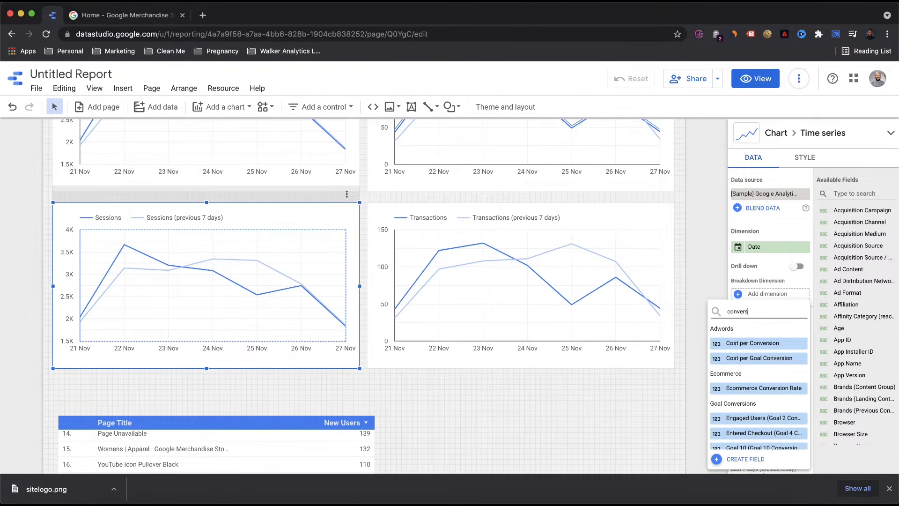
{"action": "left_click", "coordinate": [771, 388]}
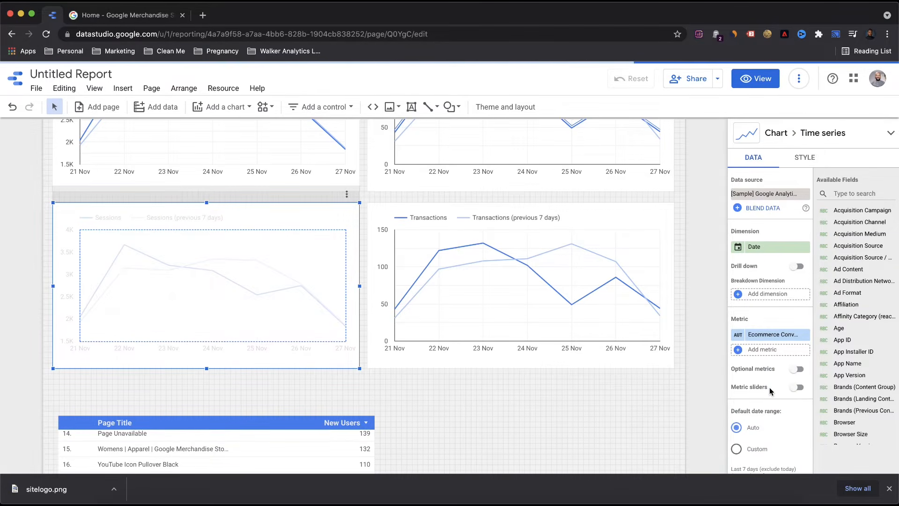
Replace the metric of the second-row Transactions time series chart with the Ecommerce metric Revenue.
{"action": "left_click", "coordinate": [486, 232]}
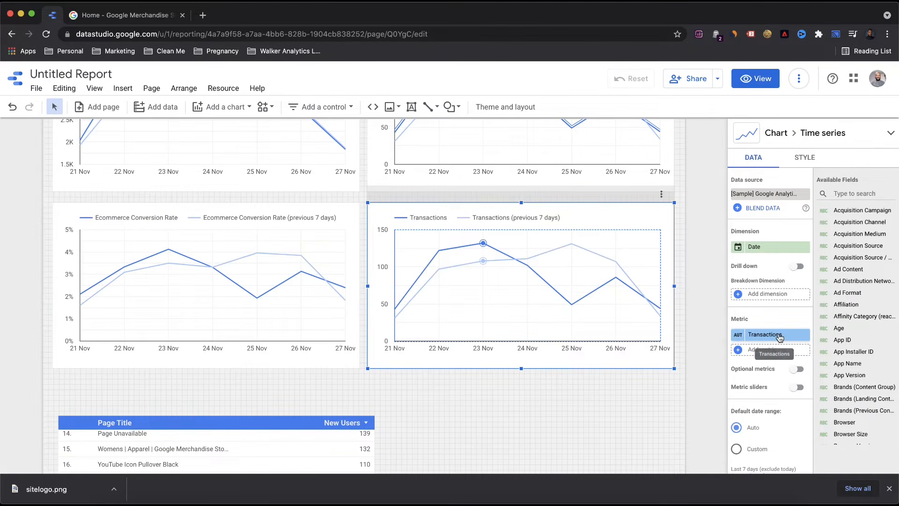
{"action": "left_click", "coordinate": [749, 334]}
{"action": "type", "text": "revenue"}
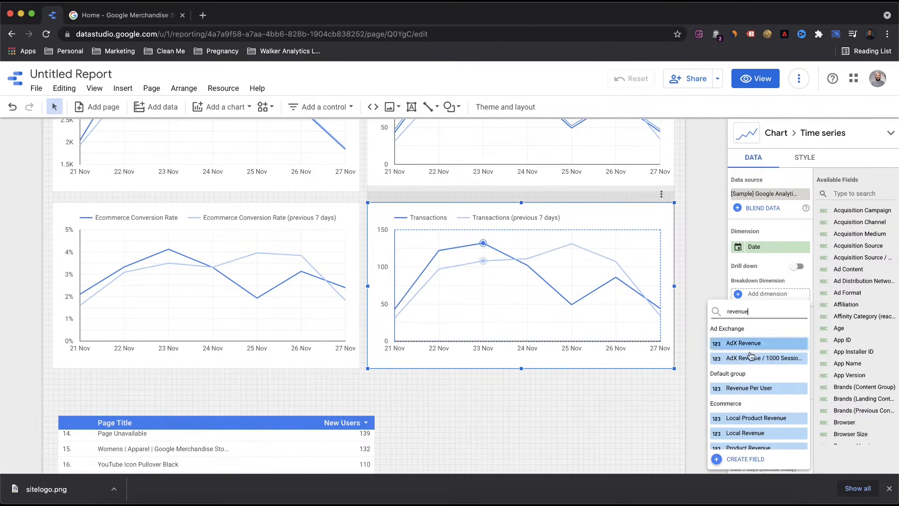
{"action": "scroll", "coordinate": [752, 428], "scroll_direction": "down", "scroll_amount": 2}
{"action": "scroll", "coordinate": [752, 428], "scroll_direction": "down", "scroll_amount": 2}
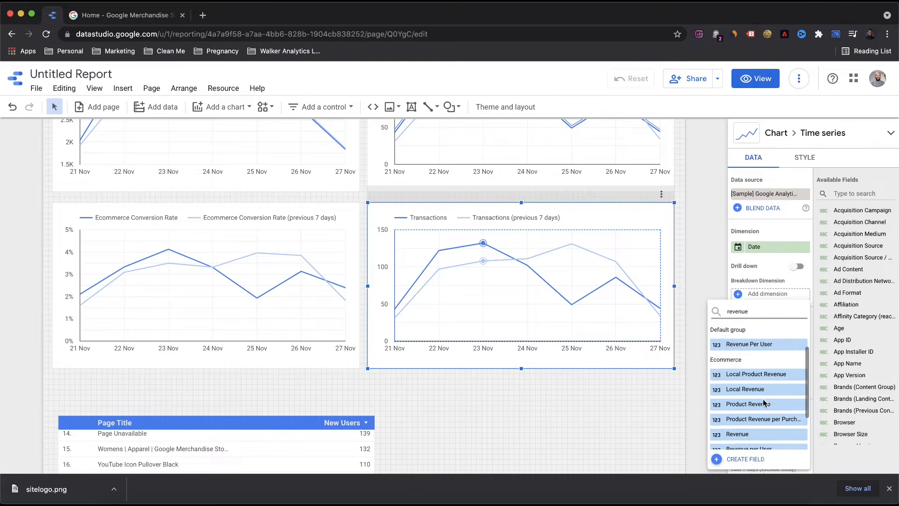
{"action": "left_click", "coordinate": [746, 423]}
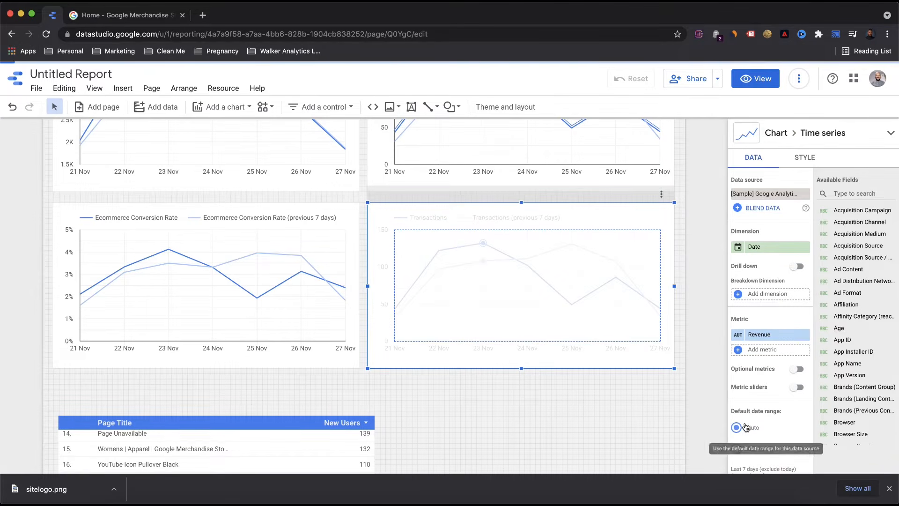
{"action": "left_click", "coordinate": [679, 242]}
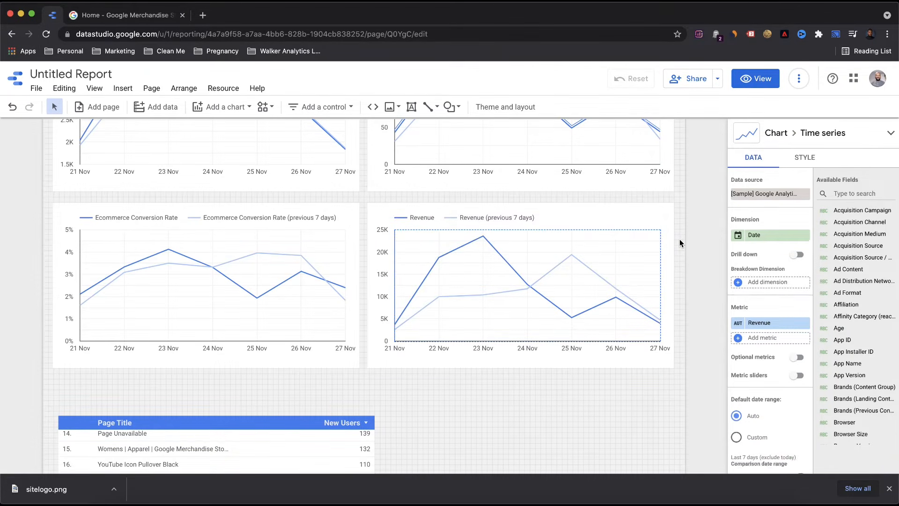
Review the report from the banner and scorecards down through the four time series charts to the table.
{"action": "scroll", "coordinate": [679, 243], "scroll_direction": "up", "scroll_amount": 5}
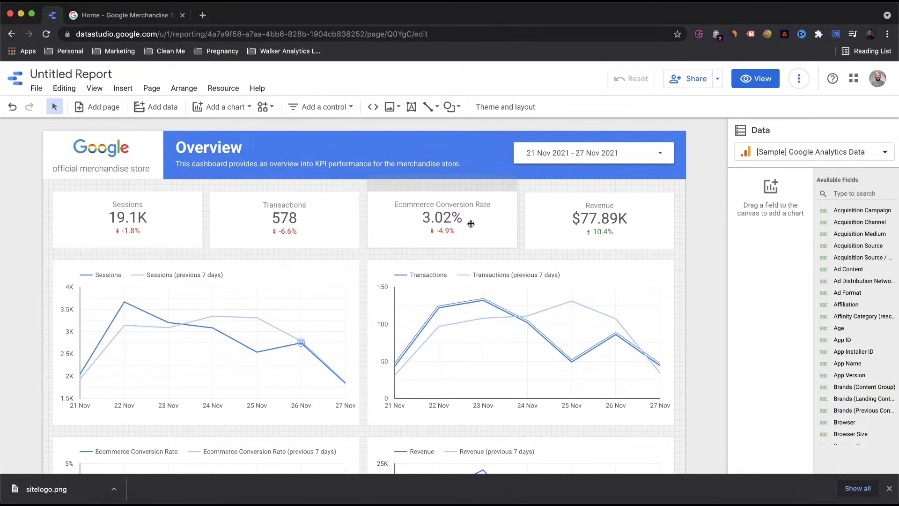
{"action": "scroll", "coordinate": [194, 305], "scroll_direction": "down", "scroll_amount": 3}
{"action": "scroll", "coordinate": [301, 202], "scroll_direction": "down", "scroll_amount": 10}
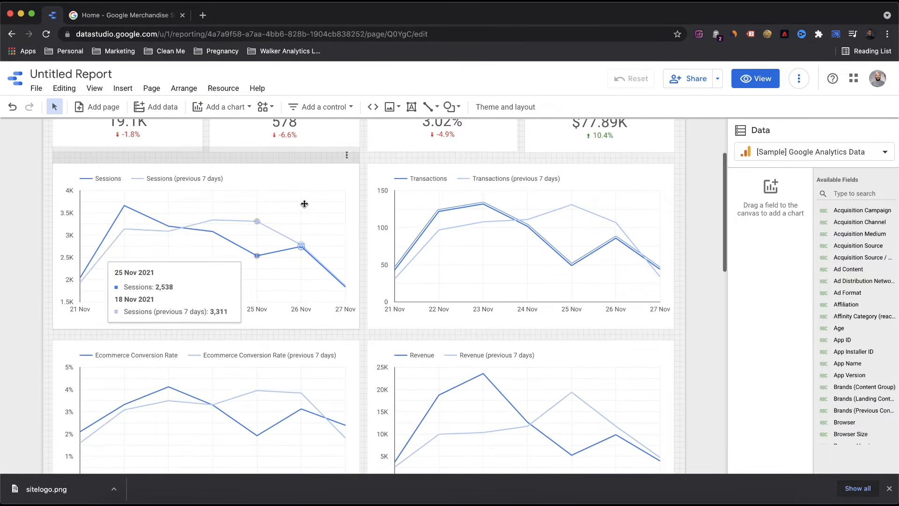
{"action": "scroll", "coordinate": [357, 190], "scroll_direction": "up", "scroll_amount": 12}
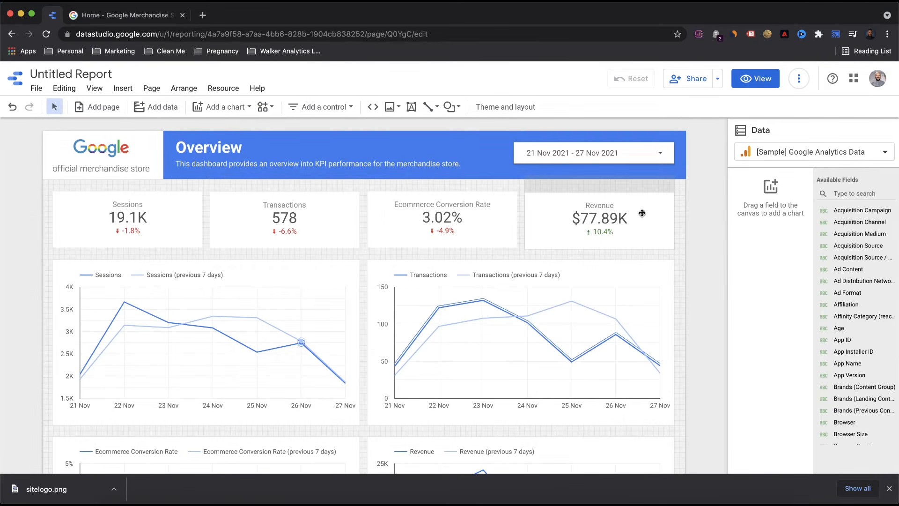
{"action": "scroll", "coordinate": [680, 254], "scroll_direction": "down", "scroll_amount": 3}
{"action": "scroll", "coordinate": [680, 253], "scroll_direction": "up", "scroll_amount": 3}
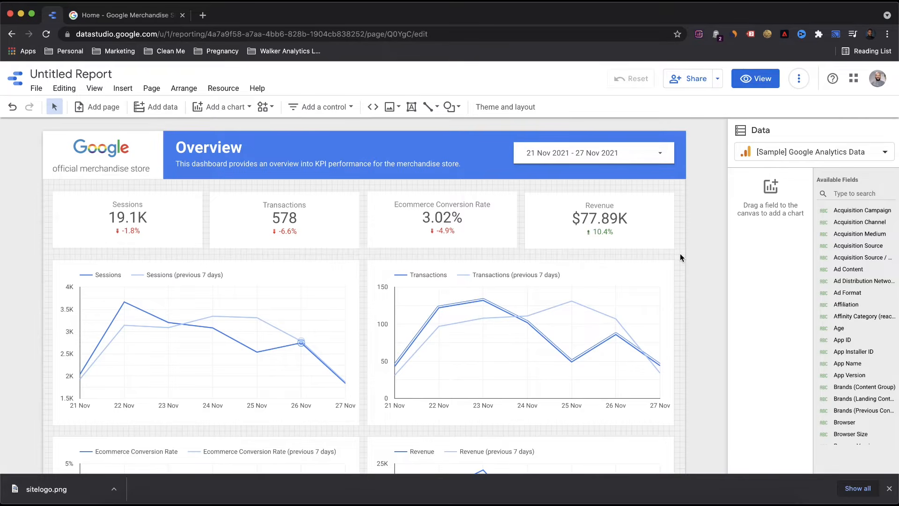
{"action": "scroll", "coordinate": [680, 254], "scroll_direction": "down", "scroll_amount": 3}
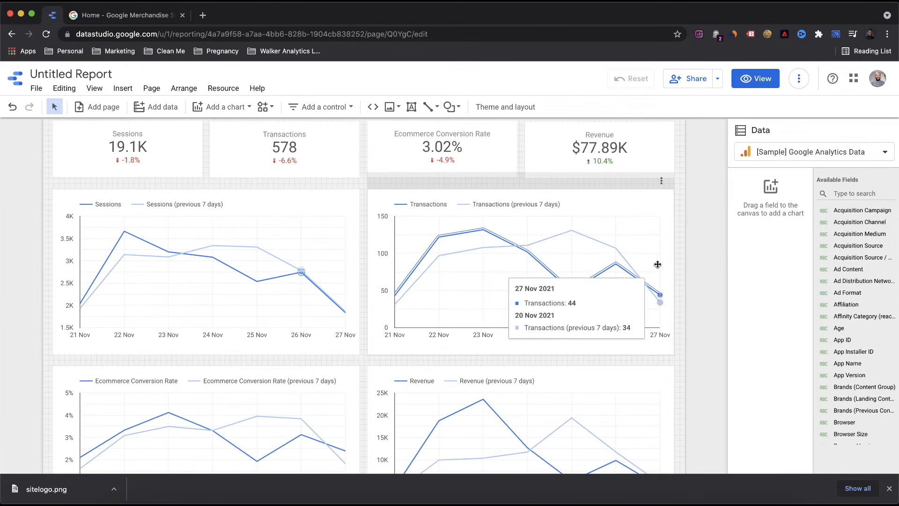
{"action": "scroll", "coordinate": [684, 243], "scroll_direction": "down", "scroll_amount": 15}
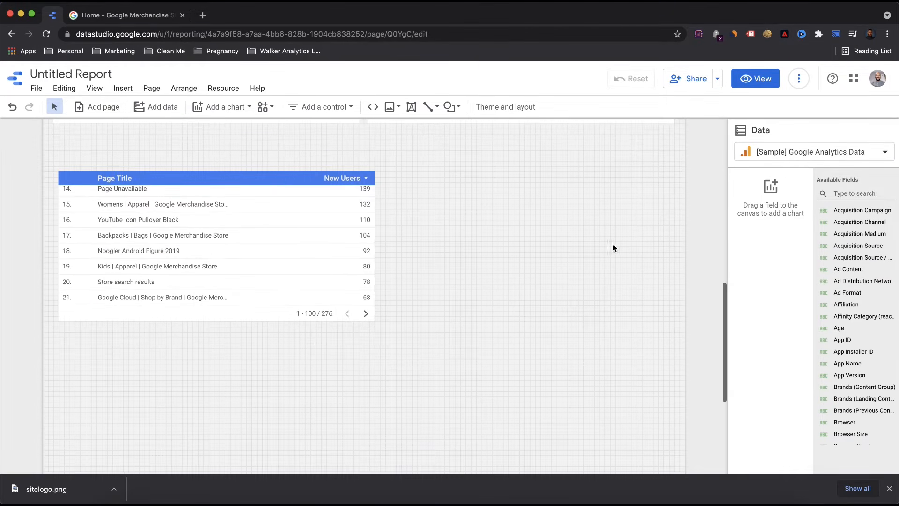
Move the Page Title table directly beneath the second chart row, widen it to span both charts and make it slightly taller.
{"action": "scroll", "coordinate": [307, 229], "scroll_direction": "up", "scroll_amount": 4}
{"action": "scroll", "coordinate": [424, 228], "scroll_direction": "up", "scroll_amount": 5}
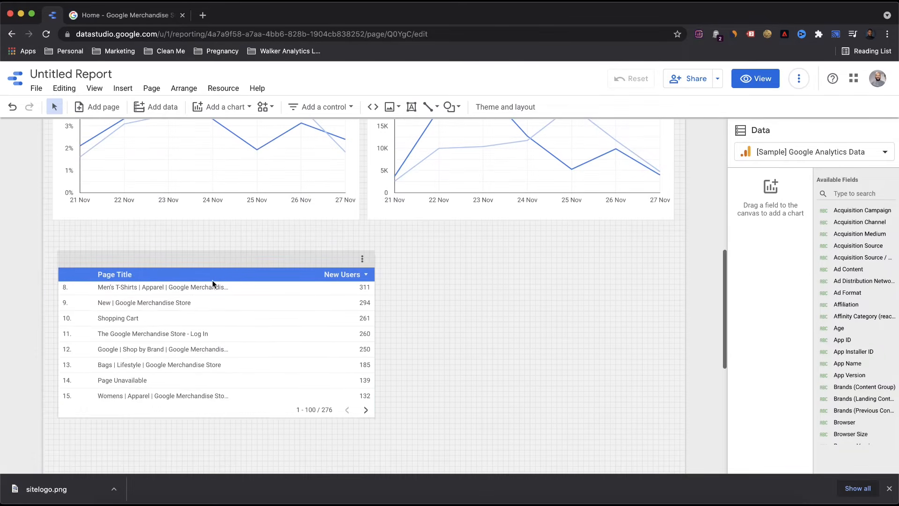
{"action": "left_click_drag", "start_coordinate": [212, 283], "coordinate": [229, 238]}
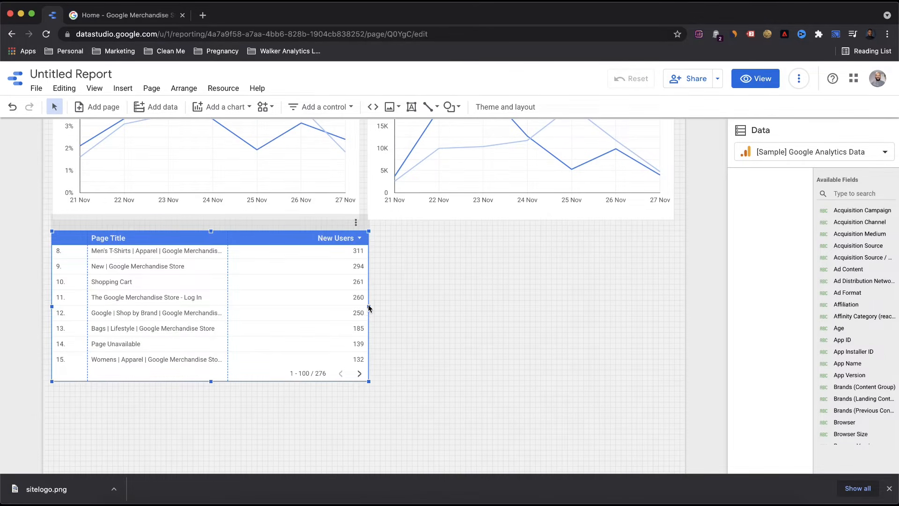
{"action": "left_click_drag", "start_coordinate": [368, 304], "coordinate": [674, 274]}
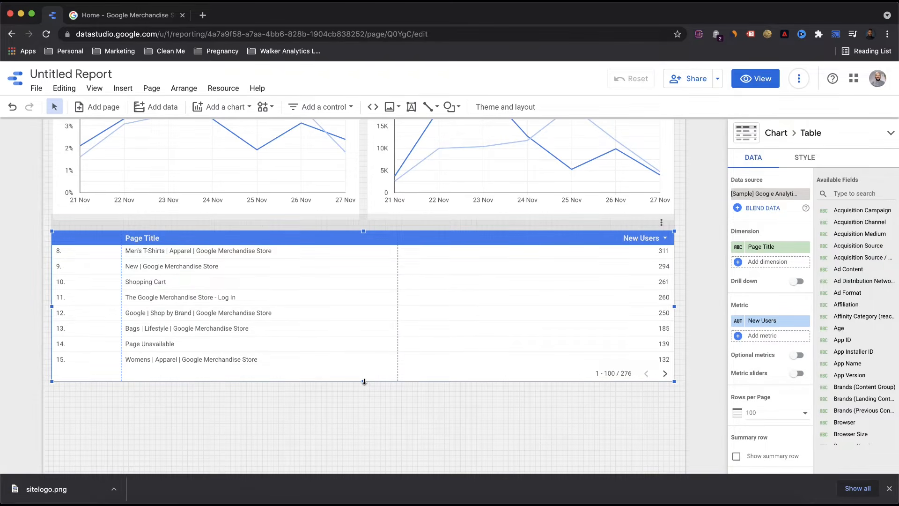
{"action": "left_click_drag", "start_coordinate": [364, 381], "coordinate": [363, 407]}
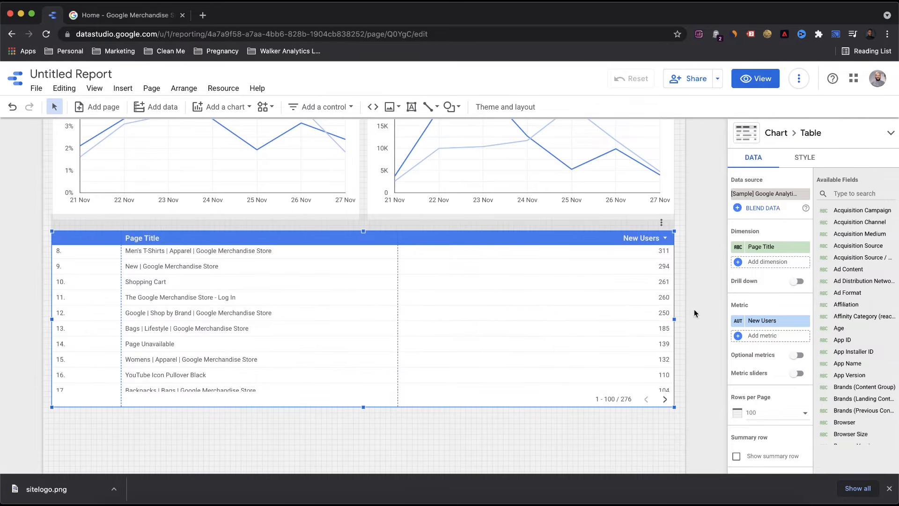
Replace the table's Page Title dimension with Default Channel Grouping.
{"action": "left_click", "coordinate": [777, 249]}
{"action": "type", "text": "channe"}
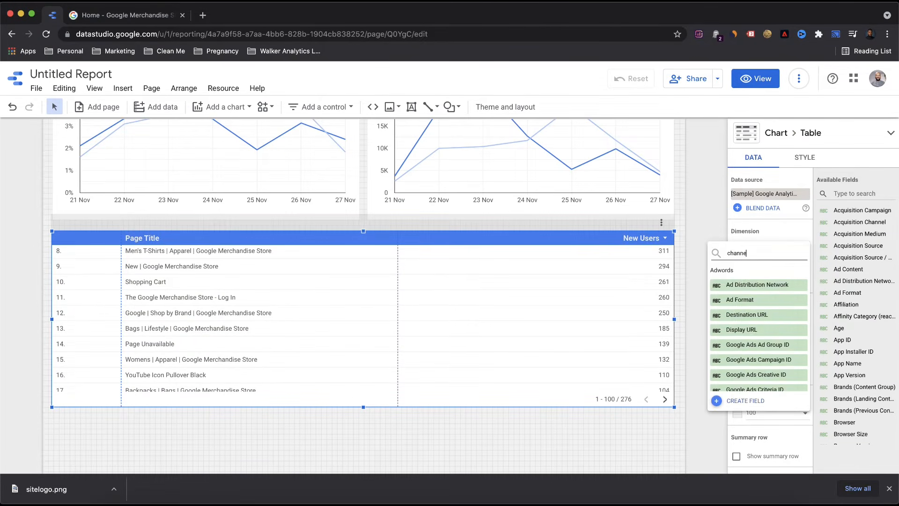
{"action": "type", "text": "l"}
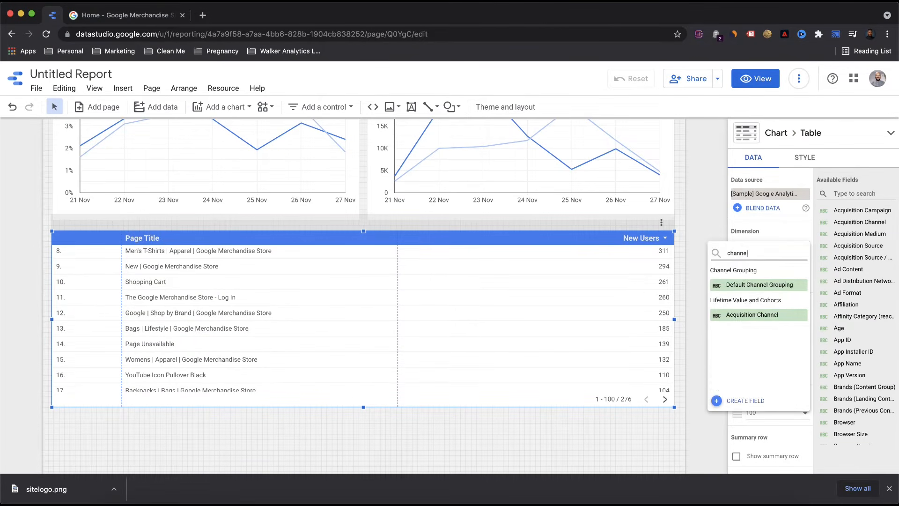
{"action": "left_click", "coordinate": [752, 285]}
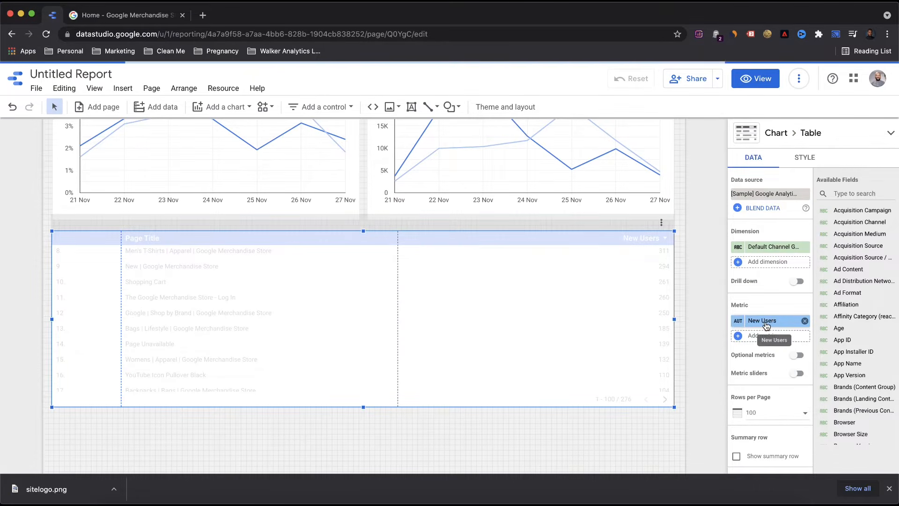
Replace the table's New Users metric with Sessions.
{"action": "left_click", "coordinate": [766, 324]}
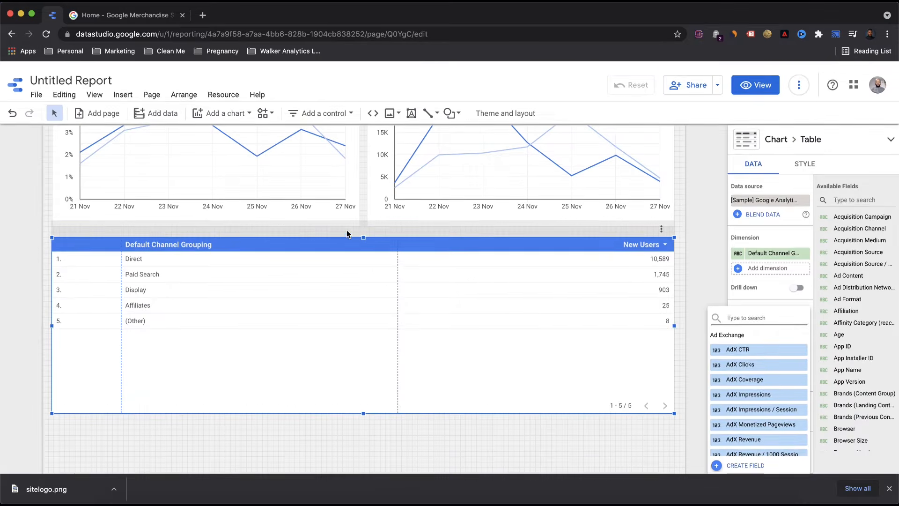
{"action": "type", "text": "s"}
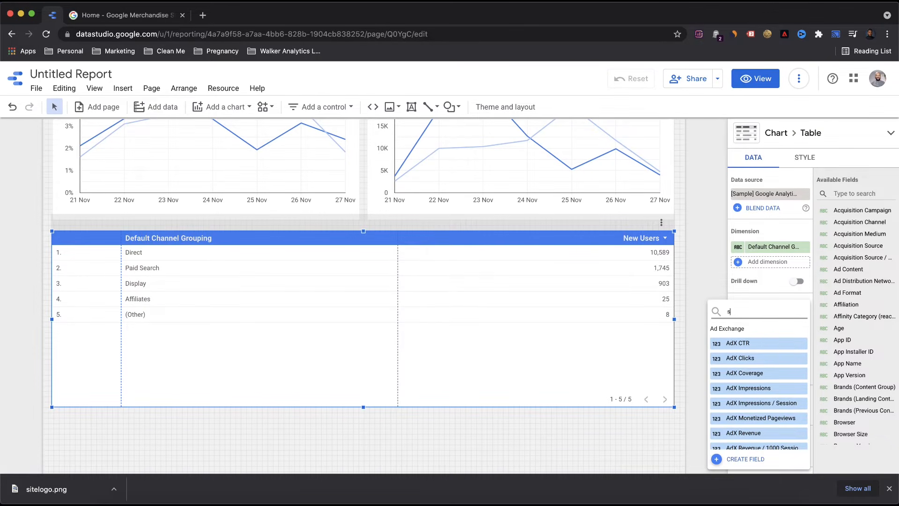
{"action": "type", "text": "essions"}
{"action": "scroll", "coordinate": [754, 425], "scroll_direction": "down", "scroll_amount": 1}
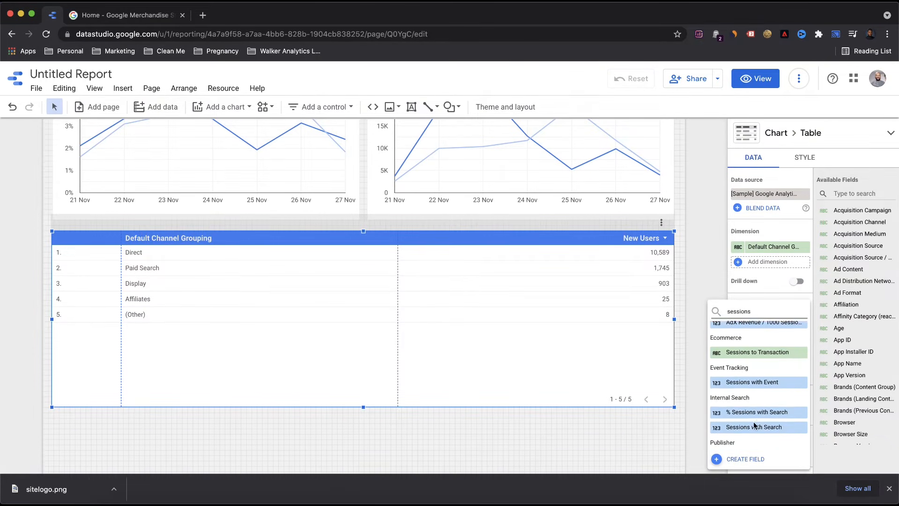
{"action": "scroll", "coordinate": [754, 425], "scroll_direction": "down", "scroll_amount": 3}
{"action": "left_click", "coordinate": [749, 412]}
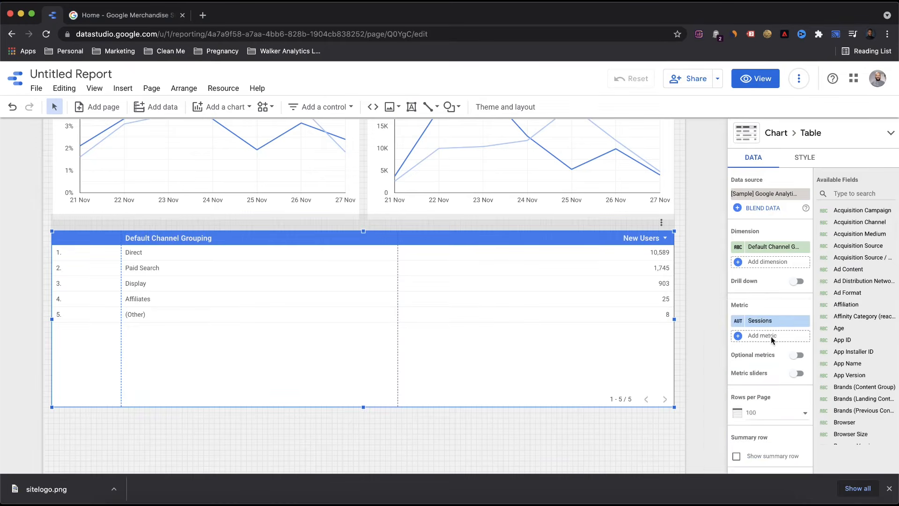
Add Transactions, Ecommerce Conversion Rate and Revenue as further metrics in the channel table.
{"action": "left_click", "coordinate": [737, 337]}
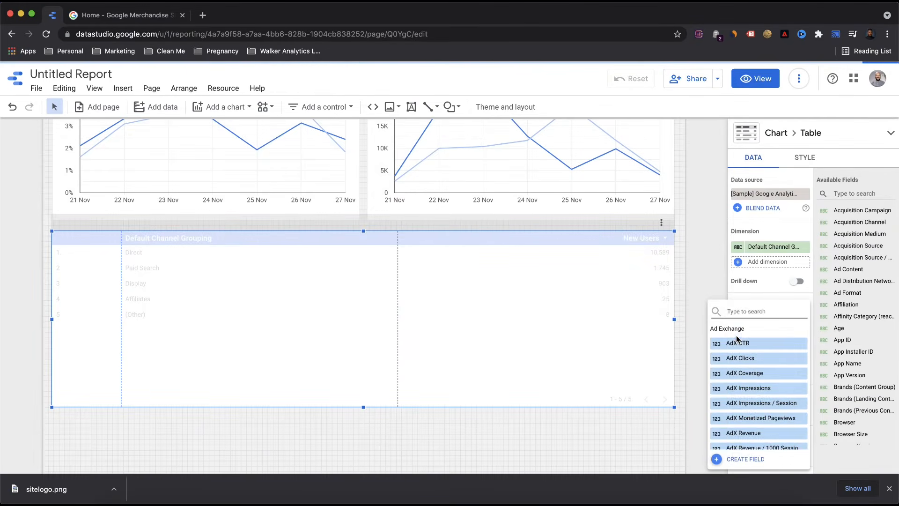
{"action": "type", "text": "transa"}
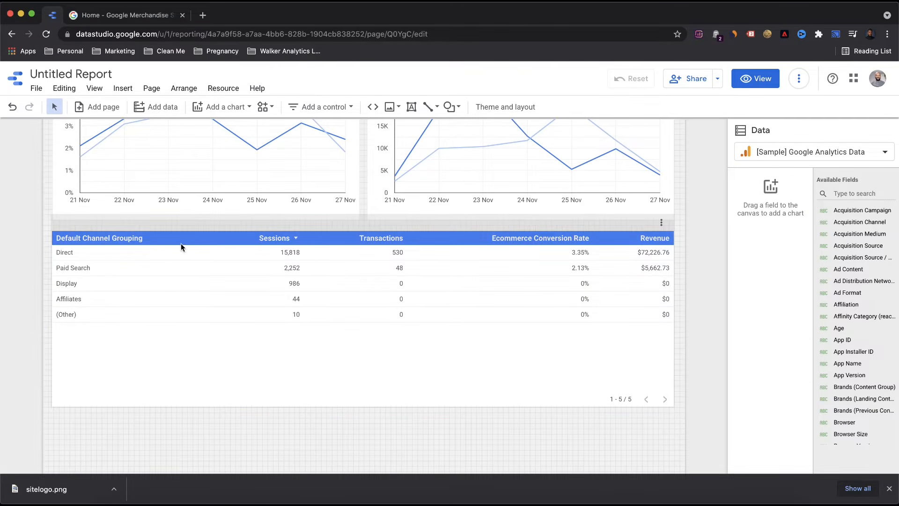
{"action": "scroll", "coordinate": [310, 254], "scroll_direction": "up", "scroll_amount": 3}
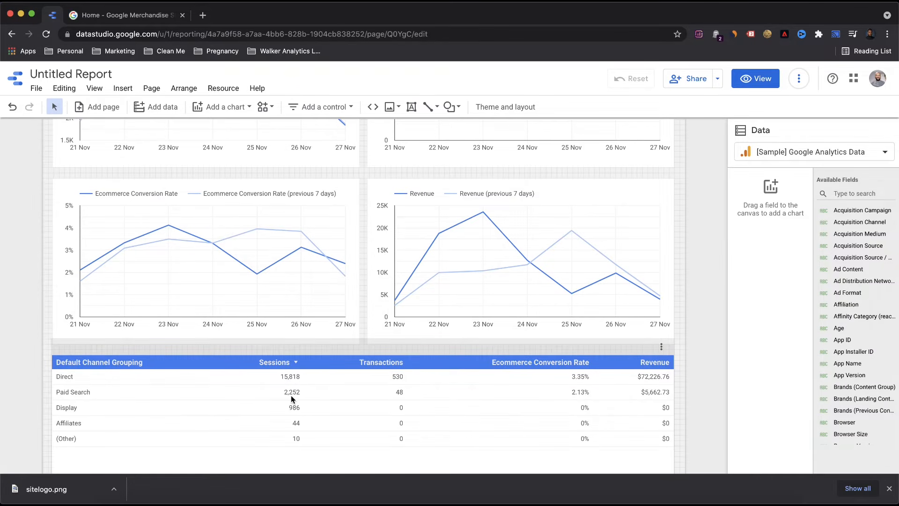
Set the channel table's comparison date range to Previous period and apply it.
{"action": "left_click", "coordinate": [265, 421]}
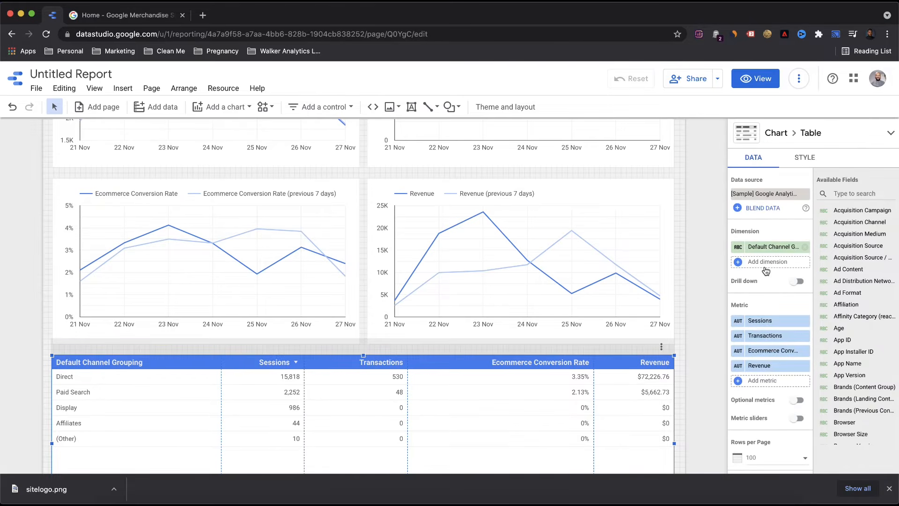
{"action": "scroll", "coordinate": [765, 271], "scroll_direction": "down", "scroll_amount": 2}
{"action": "scroll", "coordinate": [766, 271], "scroll_direction": "down", "scroll_amount": 6}
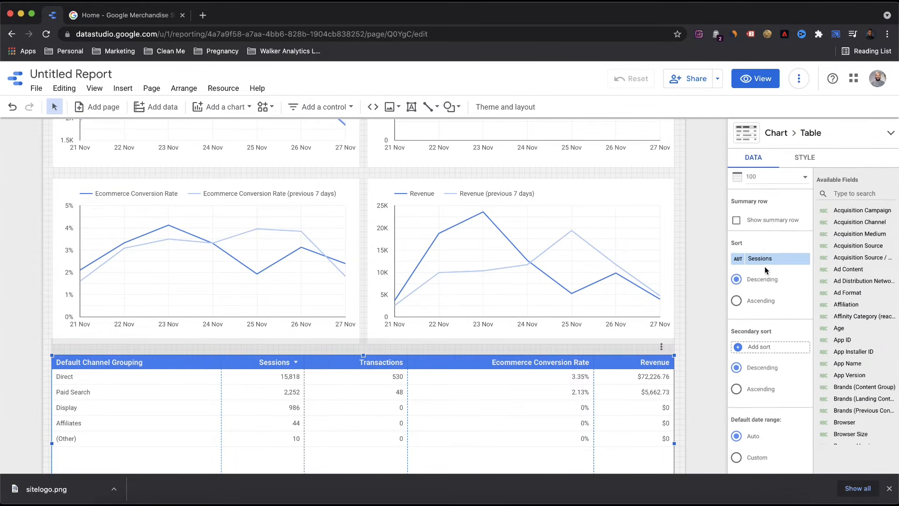
{"action": "scroll", "coordinate": [761, 352], "scroll_direction": "down", "scroll_amount": 2}
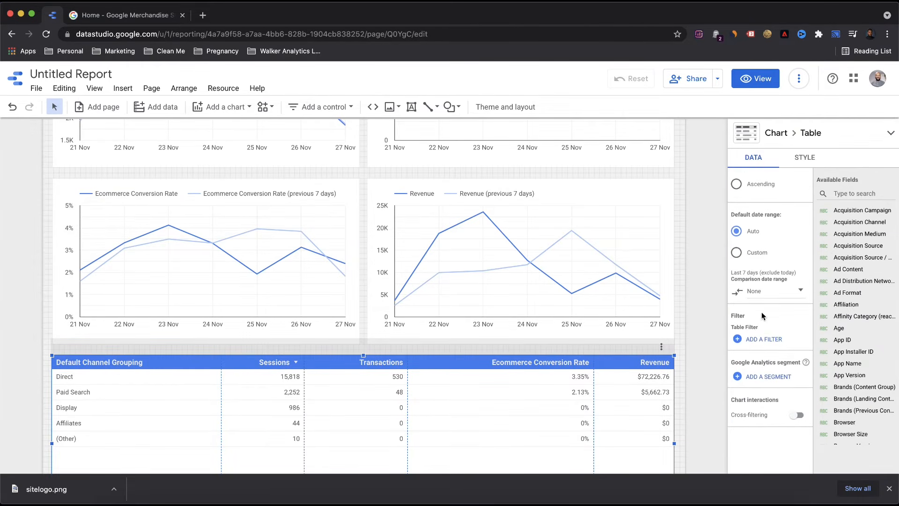
{"action": "left_click", "coordinate": [767, 294]}
{"action": "left_click", "coordinate": [787, 261]}
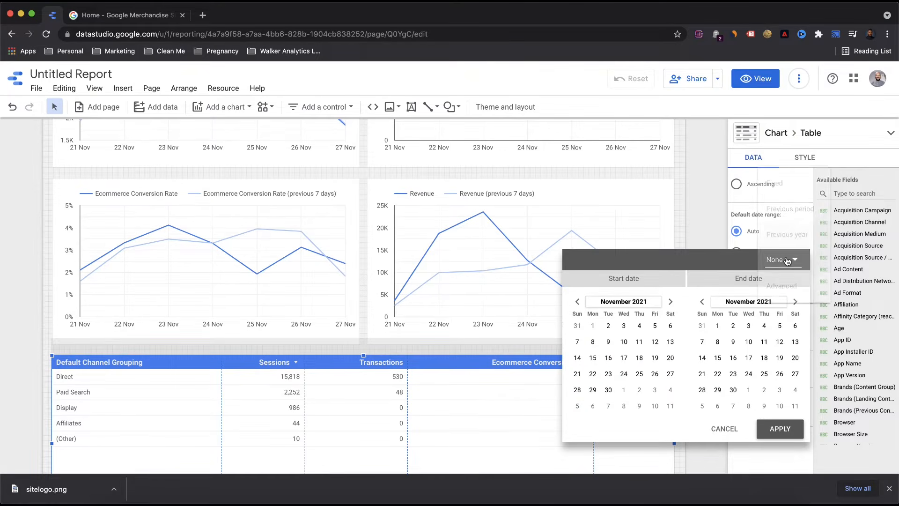
{"action": "left_click", "coordinate": [792, 209]}
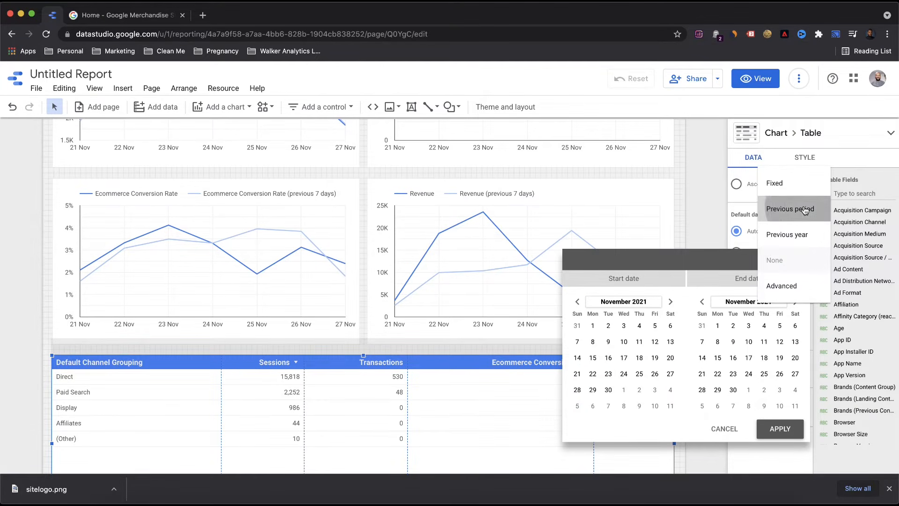
{"action": "left_click", "coordinate": [778, 429]}
{"action": "scroll", "coordinate": [681, 251], "scroll_direction": "down", "scroll_amount": 3}
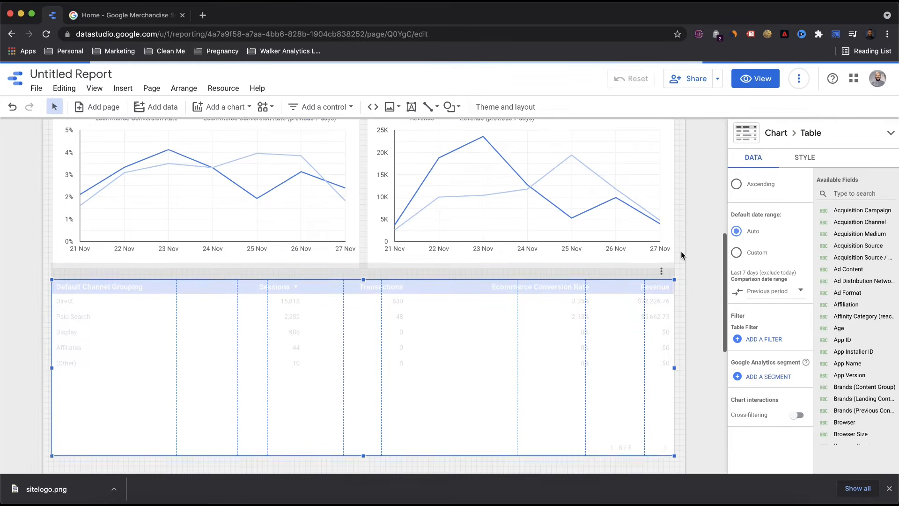
{"action": "scroll", "coordinate": [681, 251], "scroll_direction": "down", "scroll_amount": 1}
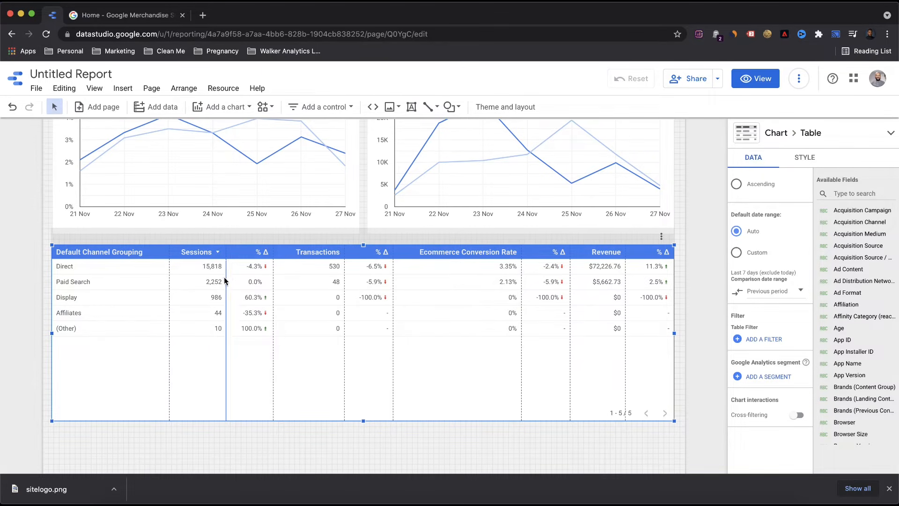
Show the channel table's Sessions comparison as an absolute change instead of a percentage.
{"action": "scroll", "coordinate": [768, 285], "scroll_direction": "up", "scroll_amount": 5}
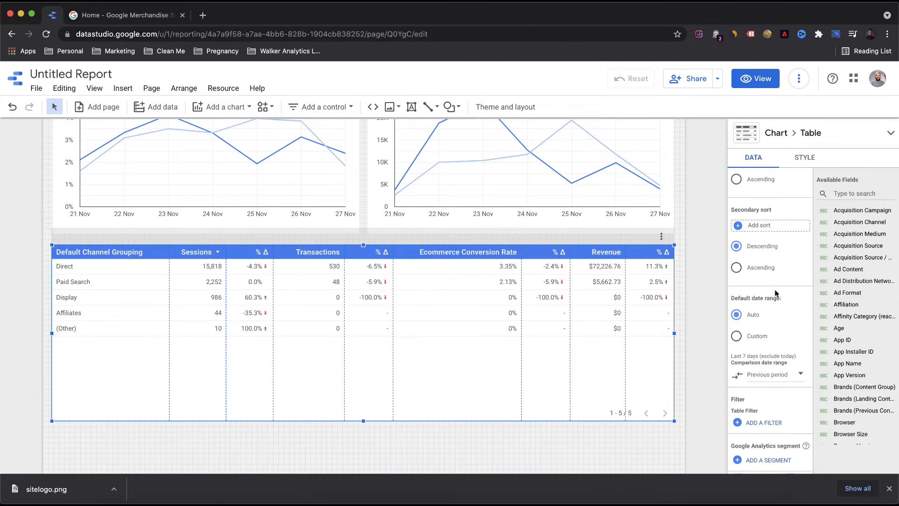
{"action": "scroll", "coordinate": [776, 293], "scroll_direction": "up", "scroll_amount": 3}
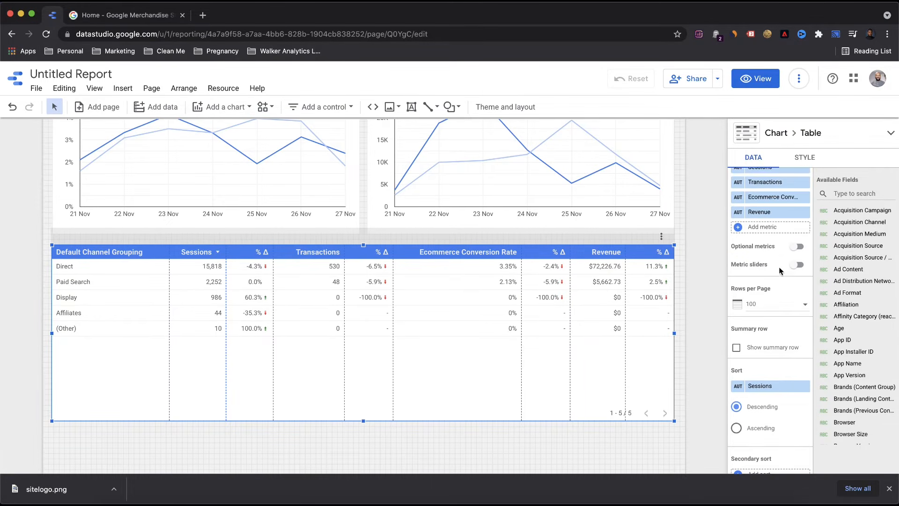
{"action": "left_click", "coordinate": [803, 158]}
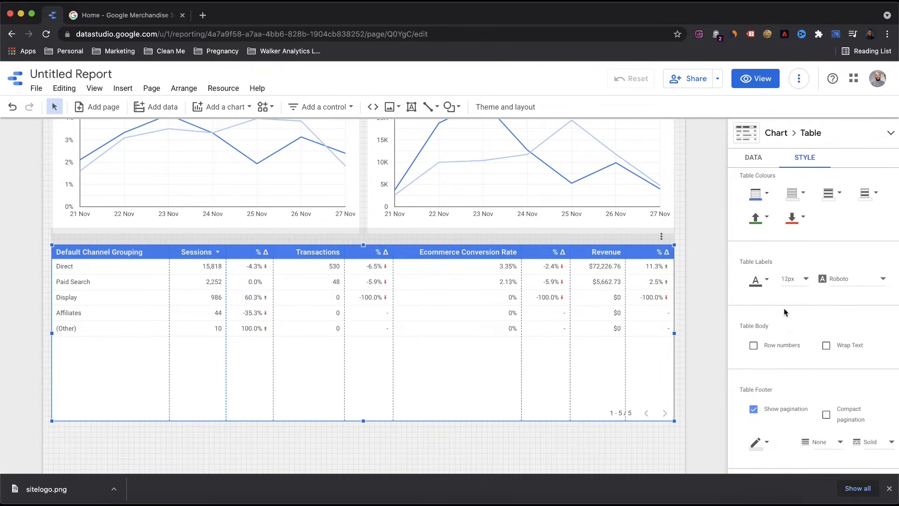
{"action": "scroll", "coordinate": [785, 311], "scroll_direction": "down", "scroll_amount": 6}
{"action": "scroll", "coordinate": [785, 311], "scroll_direction": "down", "scroll_amount": 5}
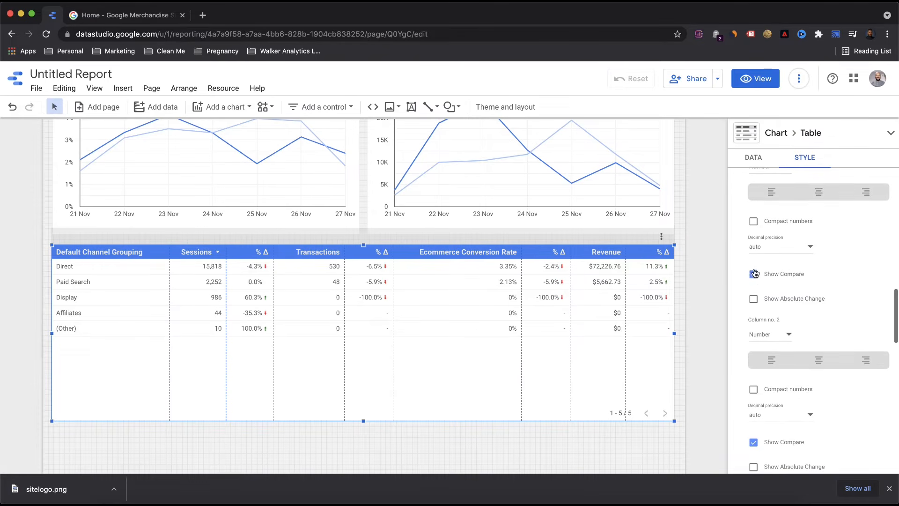
{"action": "left_click", "coordinate": [754, 299]}
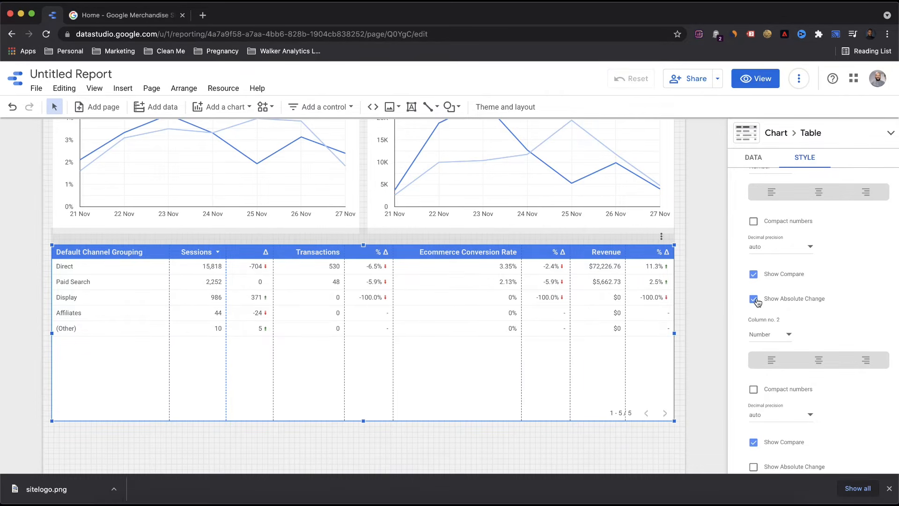
{"action": "left_click", "coordinate": [754, 156]}
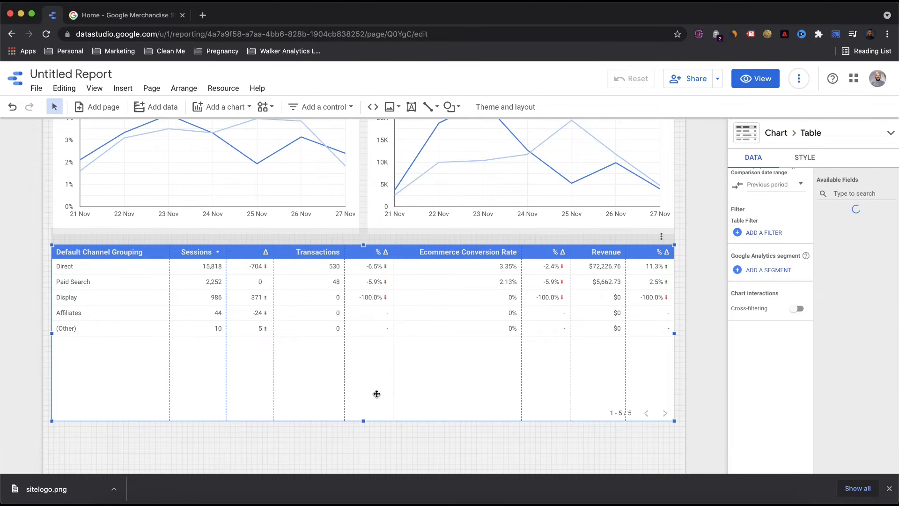
Shorten the channel table to fit its five rows and place a duplicate of it directly below.
{"action": "left_click_drag", "start_coordinate": [364, 420], "coordinate": [367, 360]}
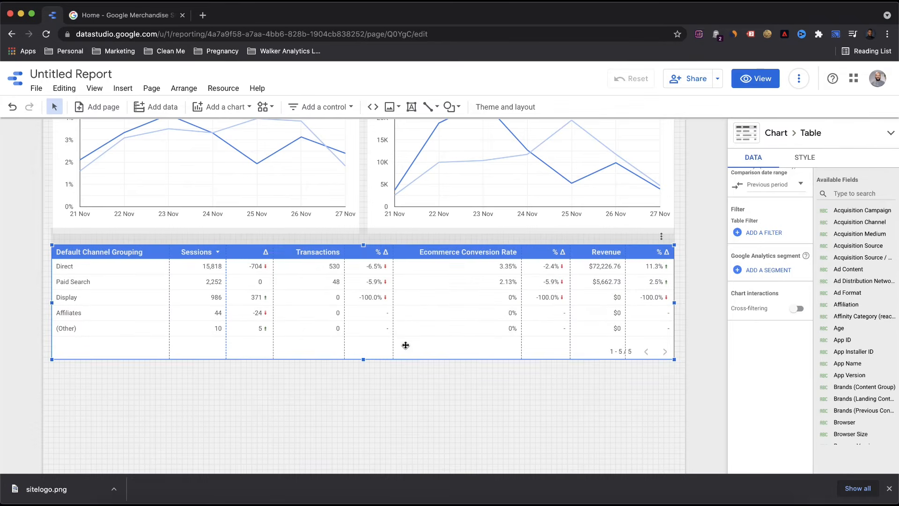
{"action": "scroll", "coordinate": [687, 224], "scroll_direction": "down", "scroll_amount": 3}
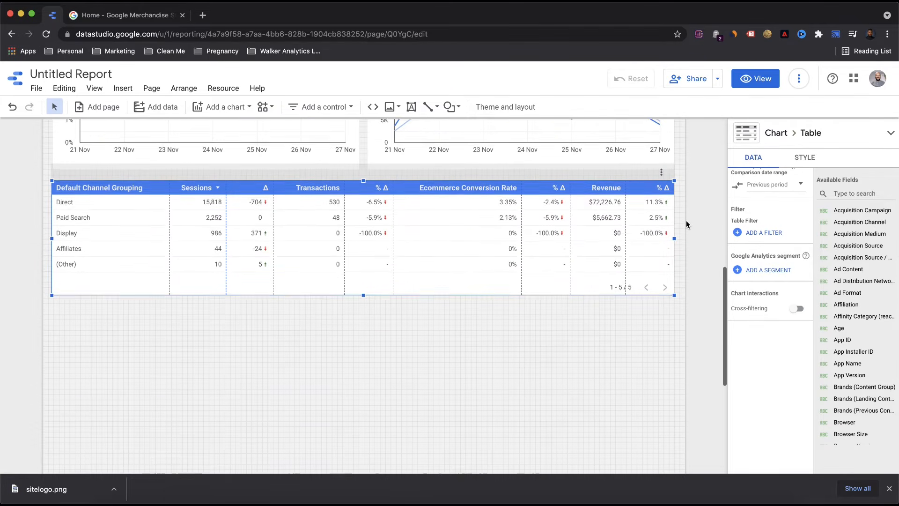
{"action": "scroll", "coordinate": [449, 172], "scroll_direction": "up", "scroll_amount": 1}
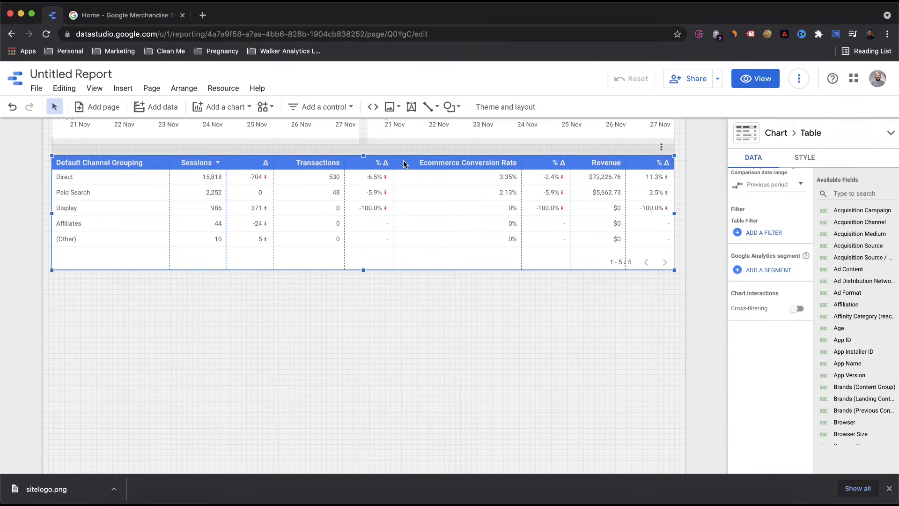
{"action": "right_click", "coordinate": [404, 164]}
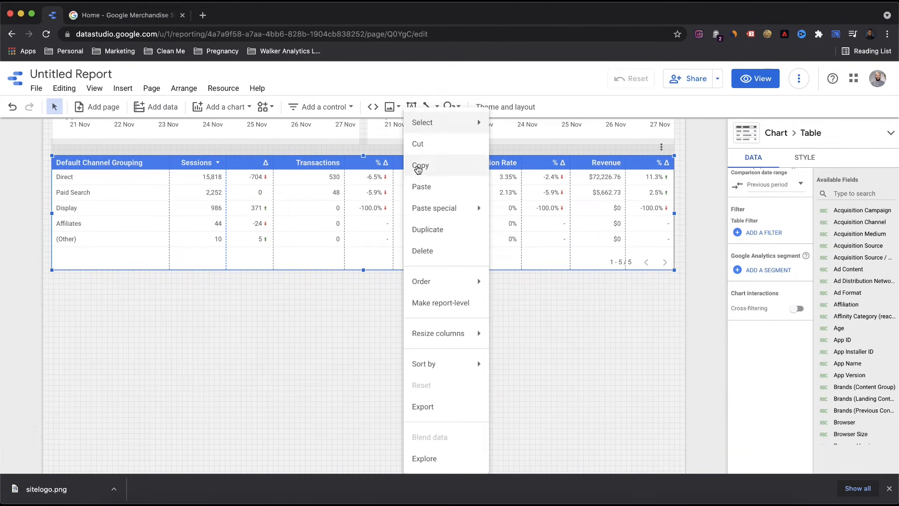
{"action": "left_click", "coordinate": [456, 238]}
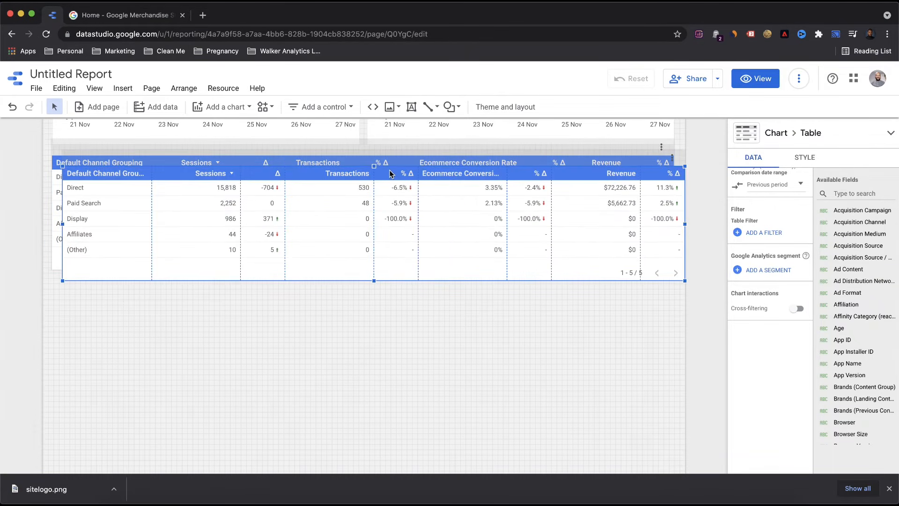
{"action": "left_click_drag", "start_coordinate": [390, 171], "coordinate": [382, 284]}
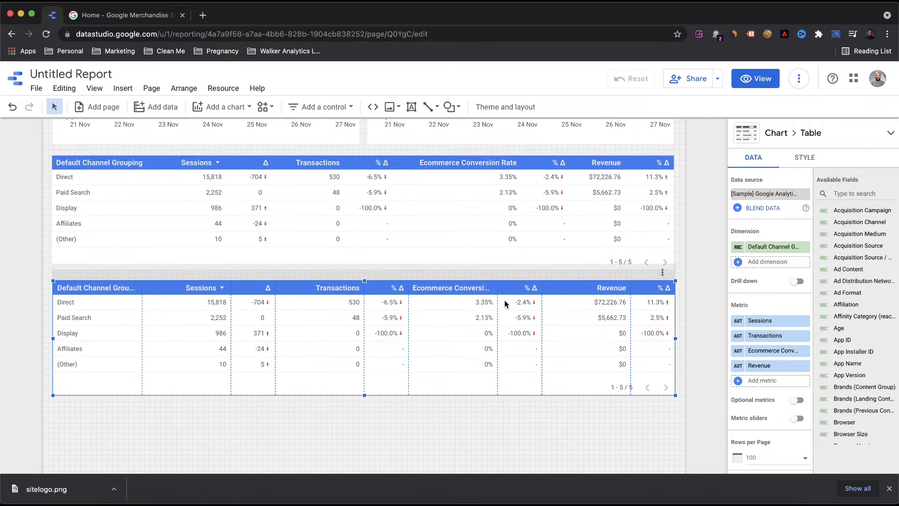
Replace the duplicated table's Default Channel Grouping dimension with Landing Page.
{"action": "left_click", "coordinate": [782, 246]}
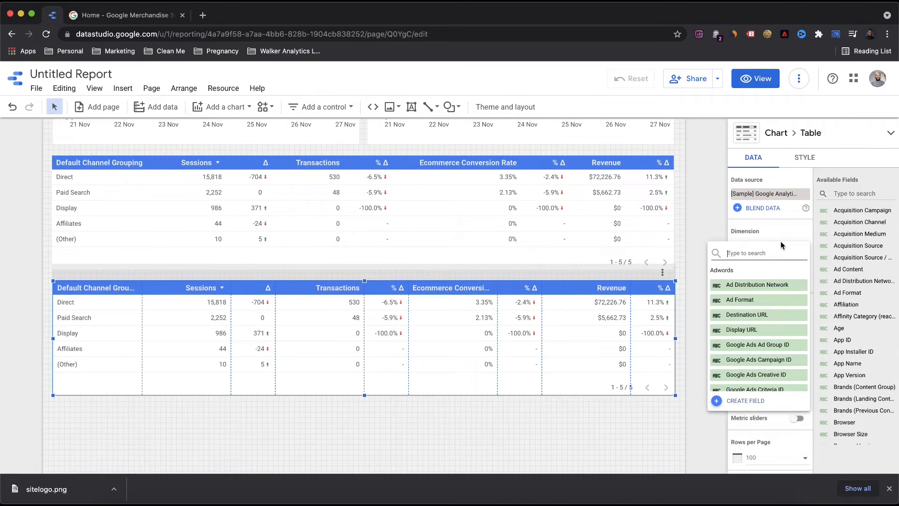
{"action": "type", "text": "page"}
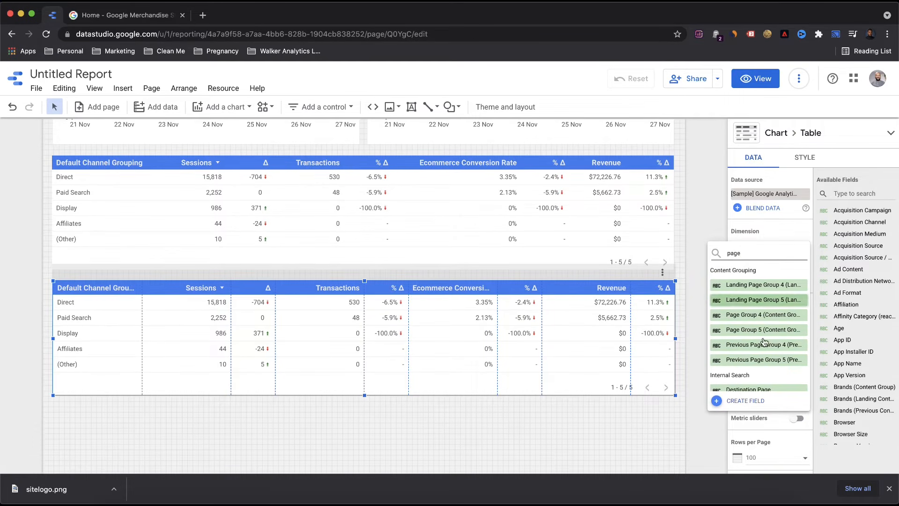
{"action": "scroll", "coordinate": [759, 344], "scroll_direction": "down", "scroll_amount": 3}
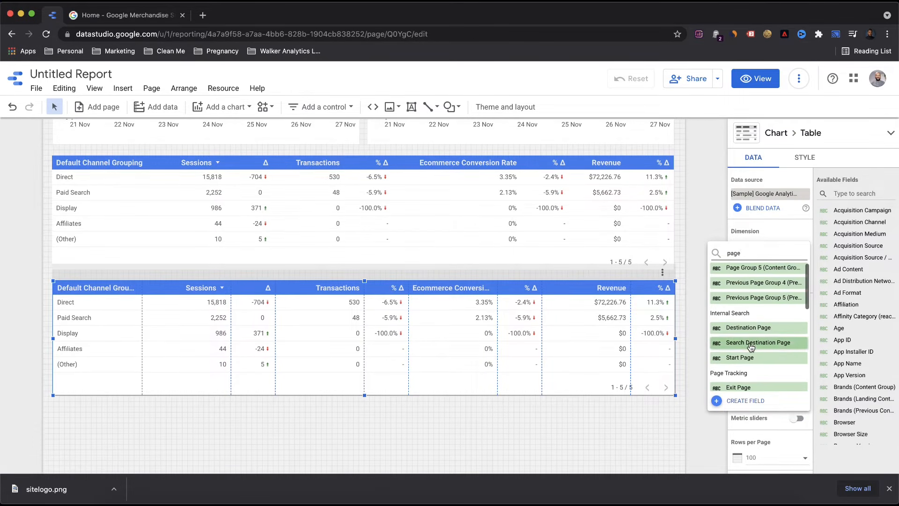
{"action": "scroll", "coordinate": [750, 346], "scroll_direction": "down", "scroll_amount": 3}
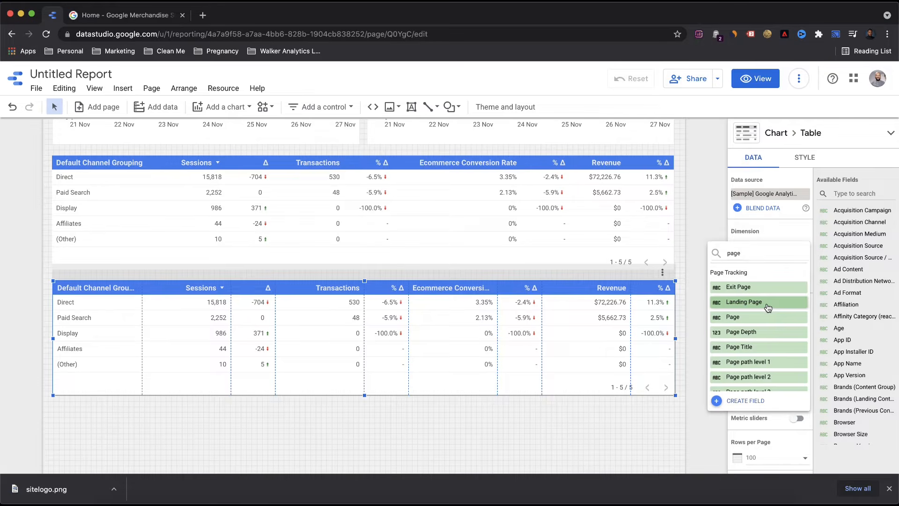
{"action": "left_click", "coordinate": [767, 303]}
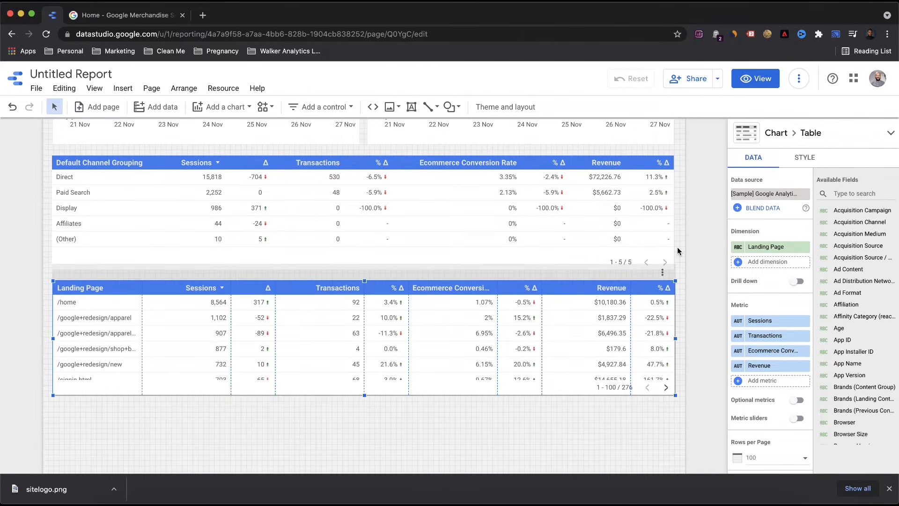
Extend the landing page table downward until it shows 14 rows, and deselect it.
{"action": "scroll", "coordinate": [678, 250], "scroll_direction": "down", "scroll_amount": 3}
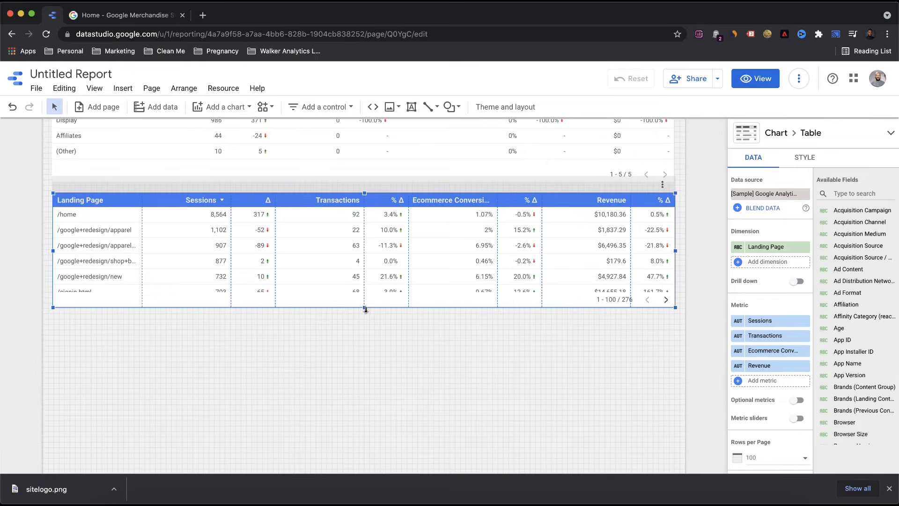
{"action": "left_click_drag", "start_coordinate": [365, 310], "coordinate": [348, 439]}
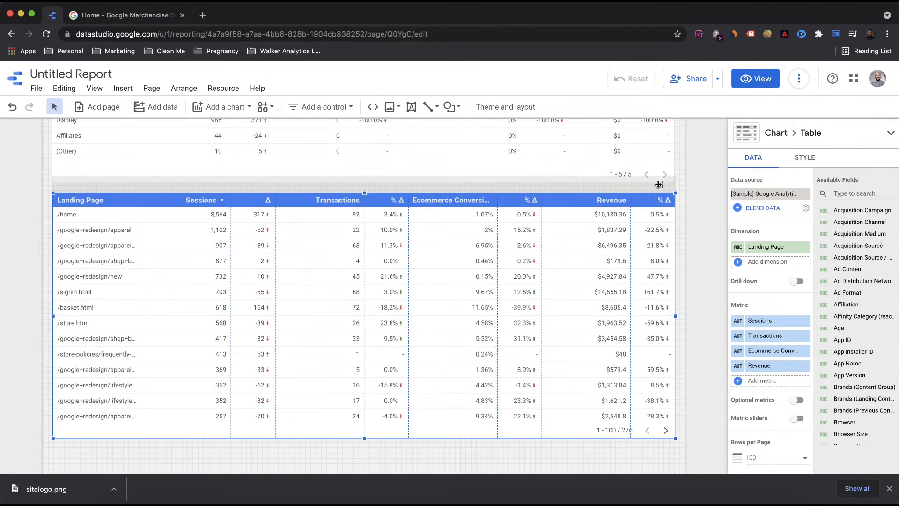
{"action": "left_click", "coordinate": [679, 206]}
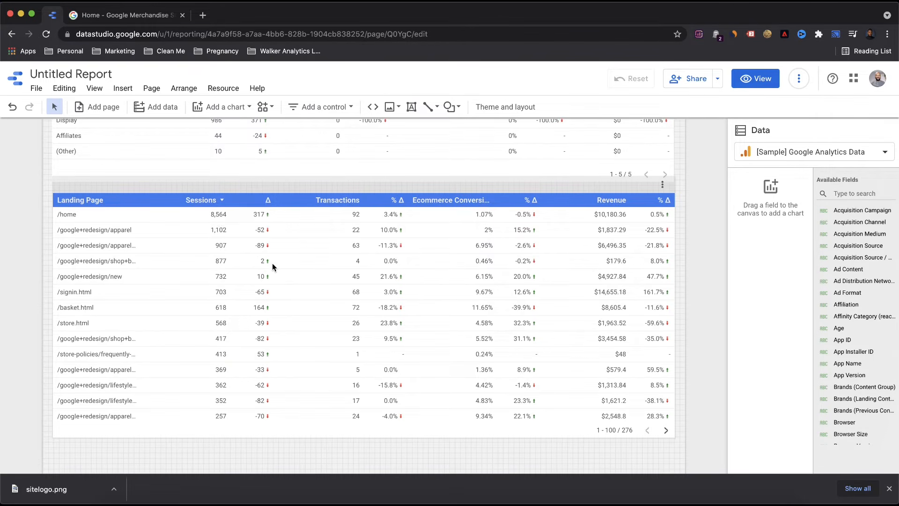
Look through the landing page rows and fit the Landing Page column's width to its full paths.
{"action": "scroll", "coordinate": [264, 348], "scroll_direction": "down", "scroll_amount": 3}
{"action": "scroll", "coordinate": [264, 348], "scroll_direction": "down", "scroll_amount": 5}
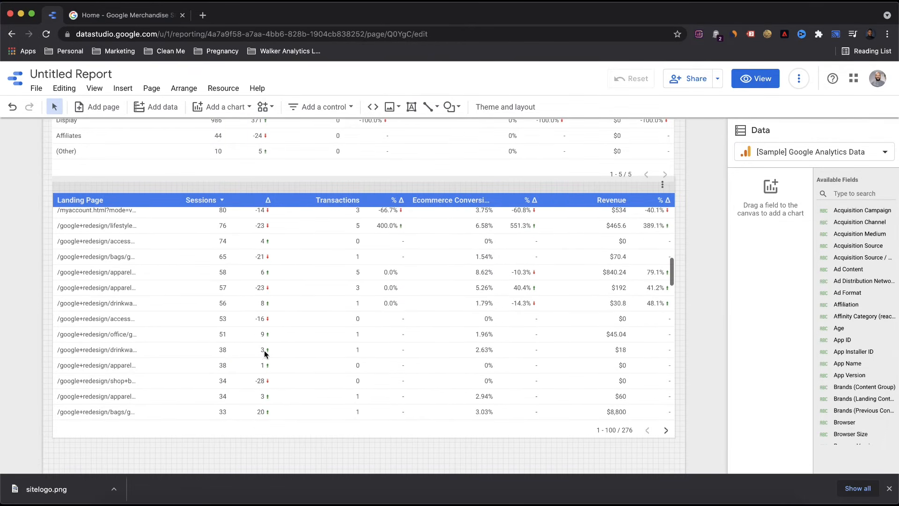
{"action": "scroll", "coordinate": [267, 356], "scroll_direction": "down", "scroll_amount": 3}
{"action": "scroll", "coordinate": [268, 359], "scroll_direction": "up", "scroll_amount": 10}
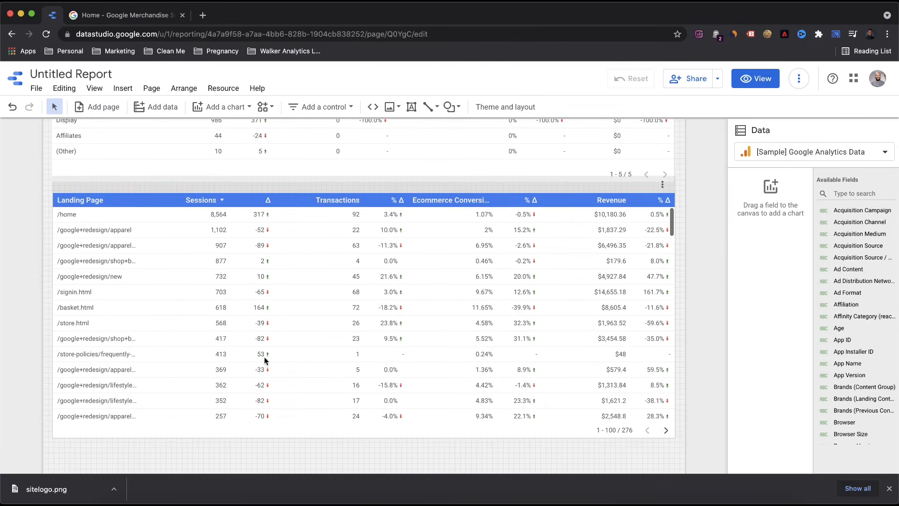
{"action": "left_click", "coordinate": [160, 303]}
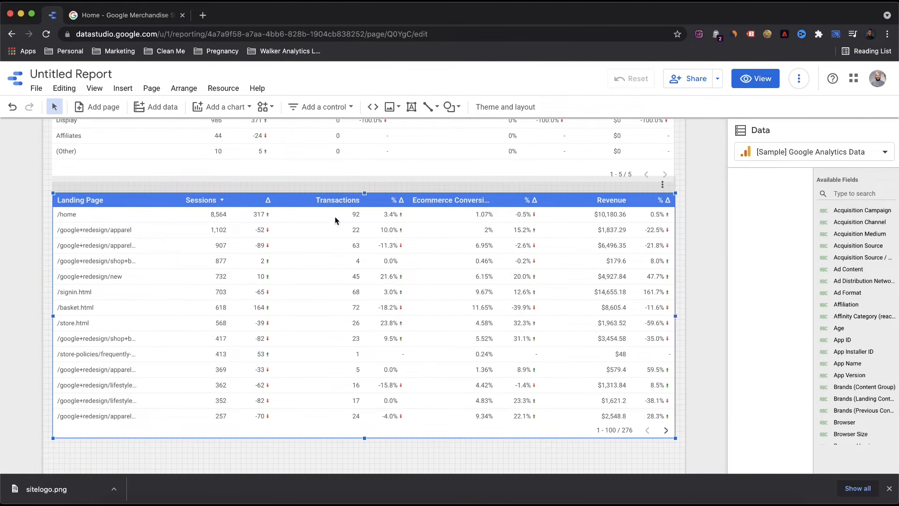
{"action": "double_click", "coordinate": [142, 262]}
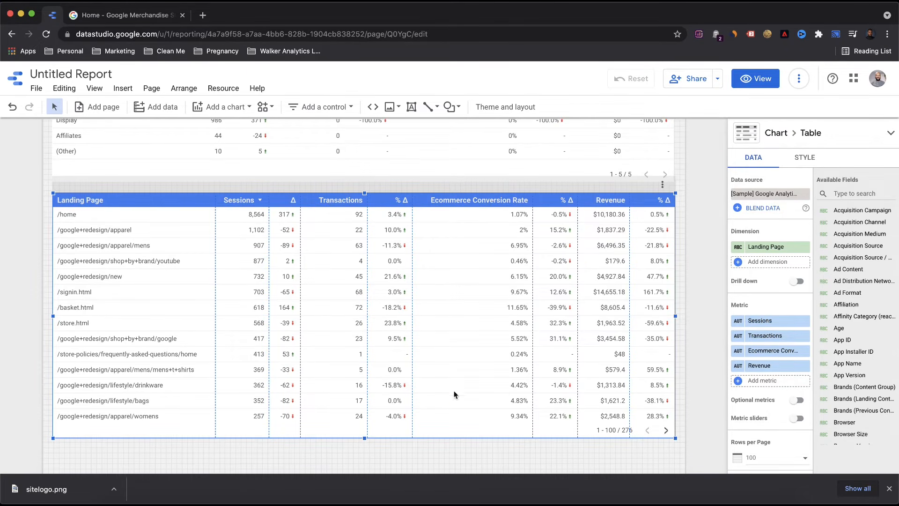
Set the landing page table's Sessions comparison calculation to Percent of total, Relative to corresponding data.
{"action": "left_click", "coordinate": [738, 323]}
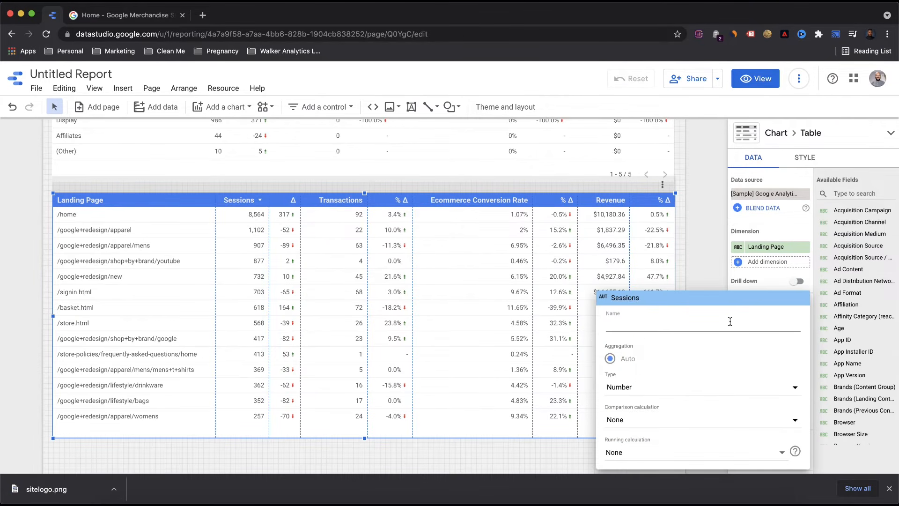
{"action": "left_click", "coordinate": [683, 419]}
{"action": "mouse_move", "coordinate": [656, 366]}
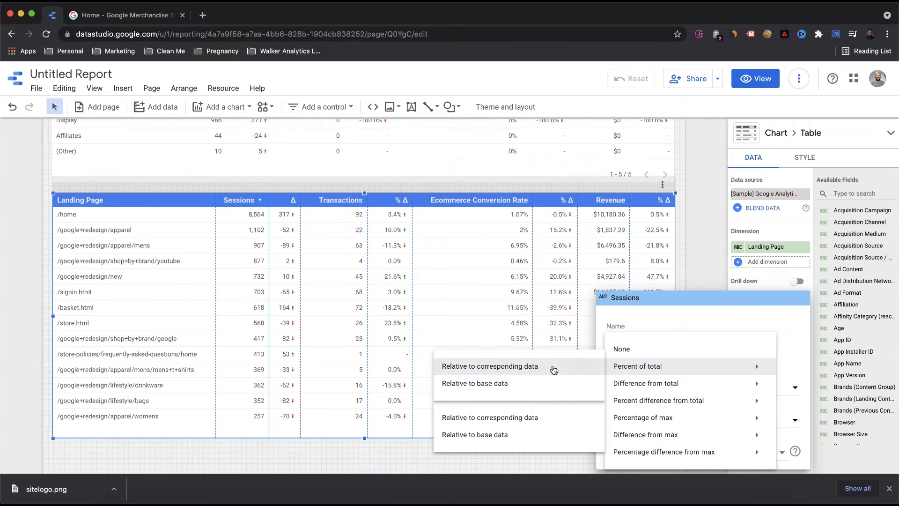
{"action": "left_click", "coordinate": [504, 370]}
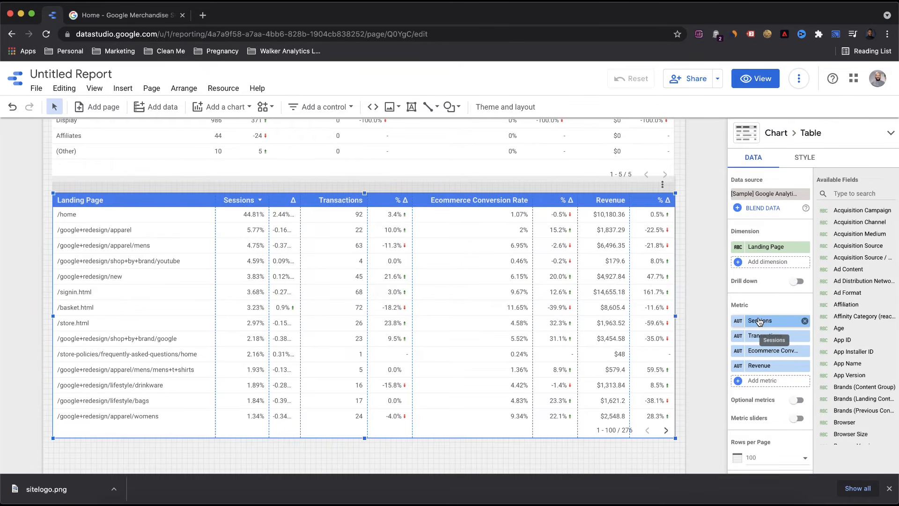
Add a second Sessions metric to the landing page table and place it beside the percent-of-total Sessions metric, ahead of Transactions.
{"action": "left_click", "coordinate": [738, 381]}
{"action": "type", "text": "sessions"}
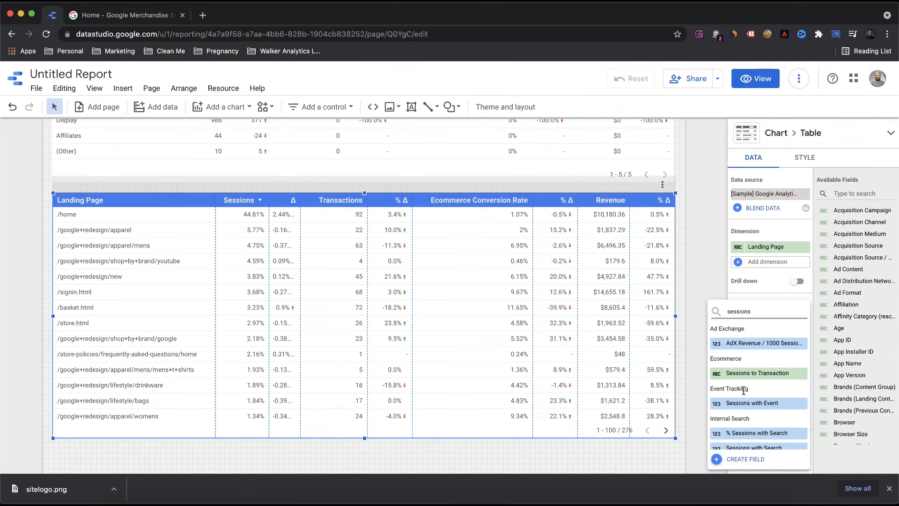
{"action": "scroll", "coordinate": [740, 408], "scroll_direction": "down", "scroll_amount": 3}
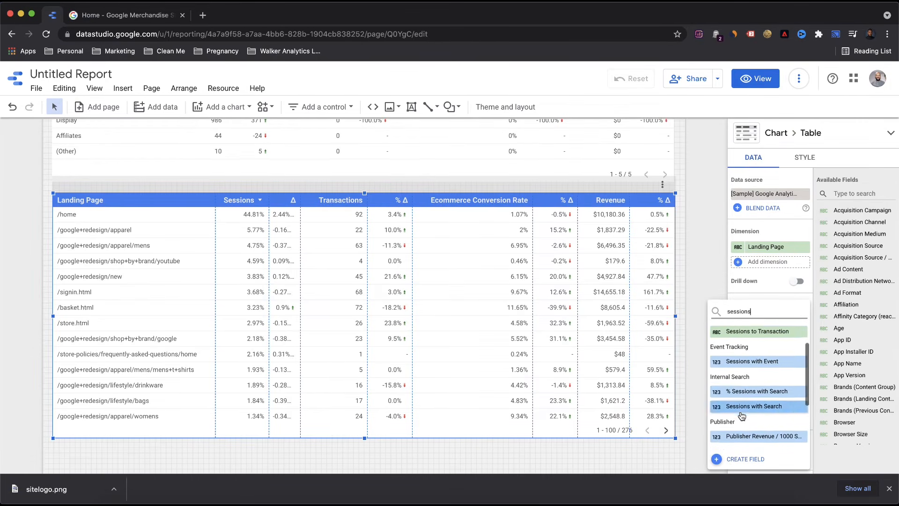
{"action": "left_click", "coordinate": [740, 433]}
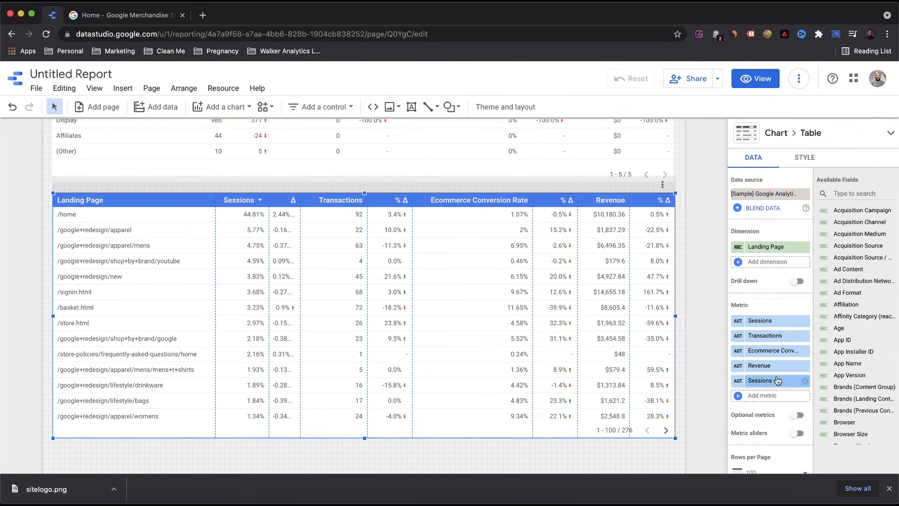
{"action": "left_click_drag", "start_coordinate": [769, 328], "coordinate": [763, 323]}
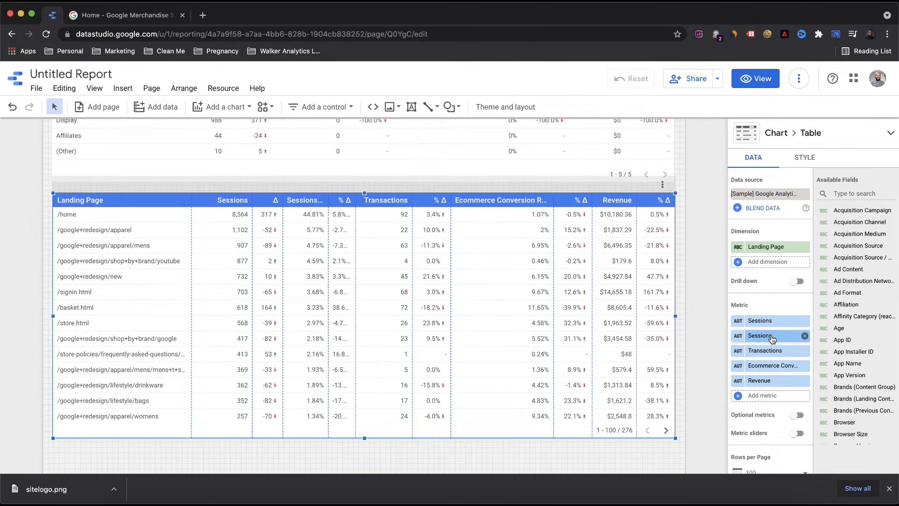
Rename the percent-of-total Sessions metric in the landing page table as "Sessions %".
{"action": "left_click", "coordinate": [771, 320]}
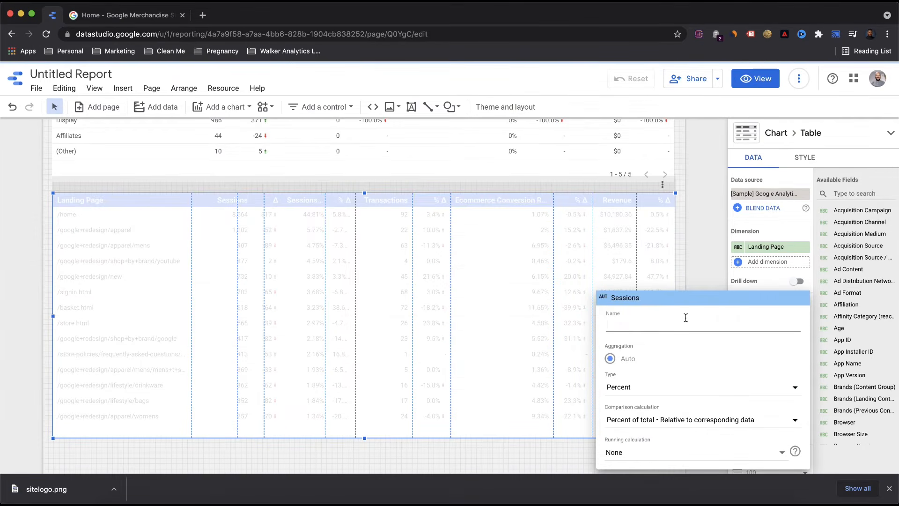
{"action": "type", "text": "Ses"}
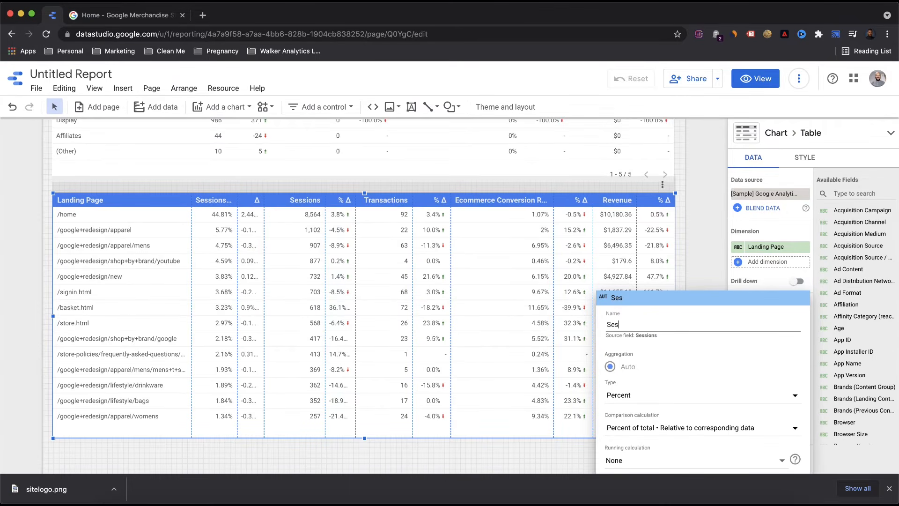
{"action": "type", "text": "sions %"}
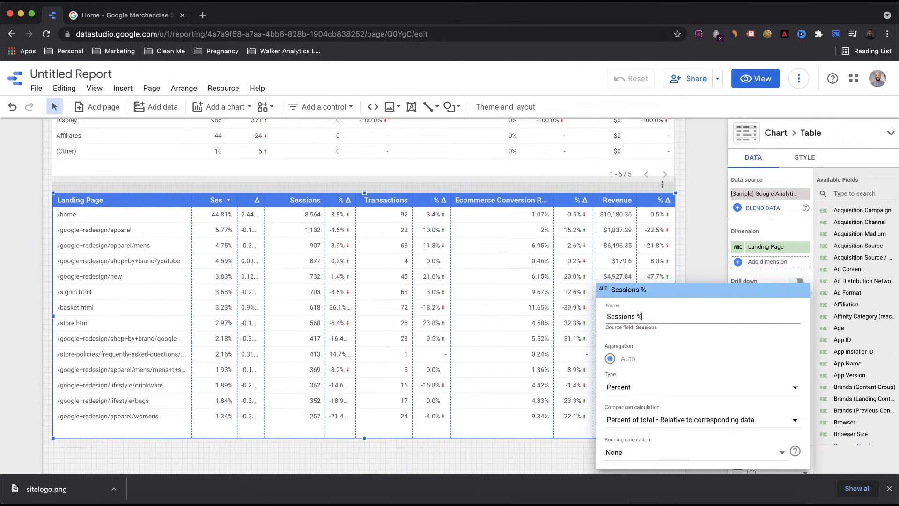
{"action": "key", "text": "Return"}
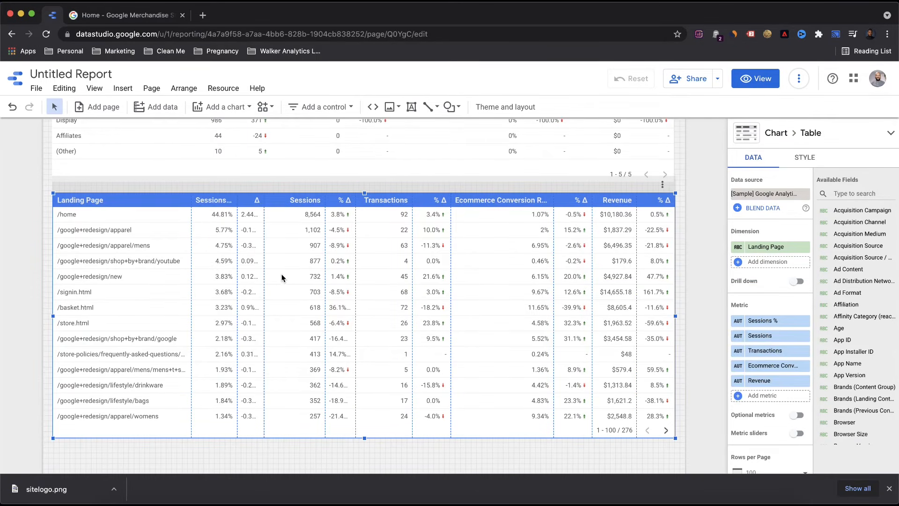
Refit the landing page table's column widths and turn off the comparison for its Sessions % metric.
{"action": "double_click", "coordinate": [237, 273]}
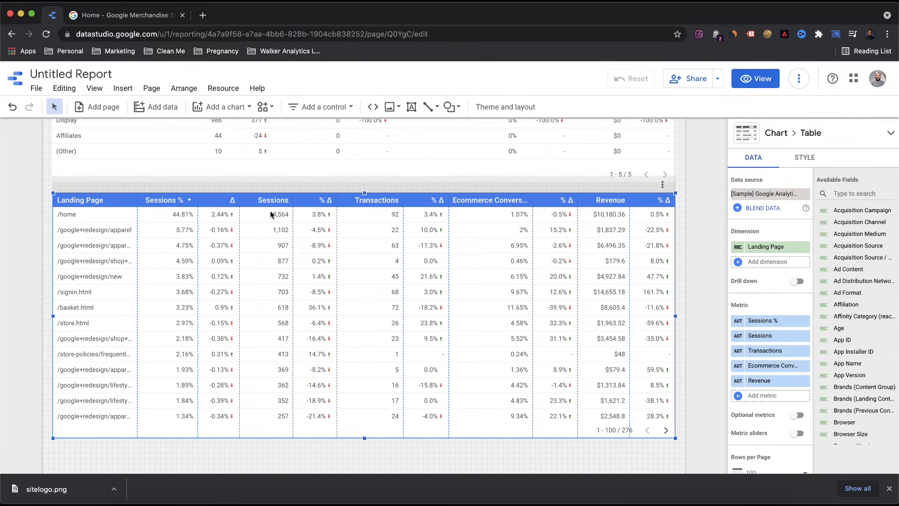
{"action": "left_click", "coordinate": [804, 161]}
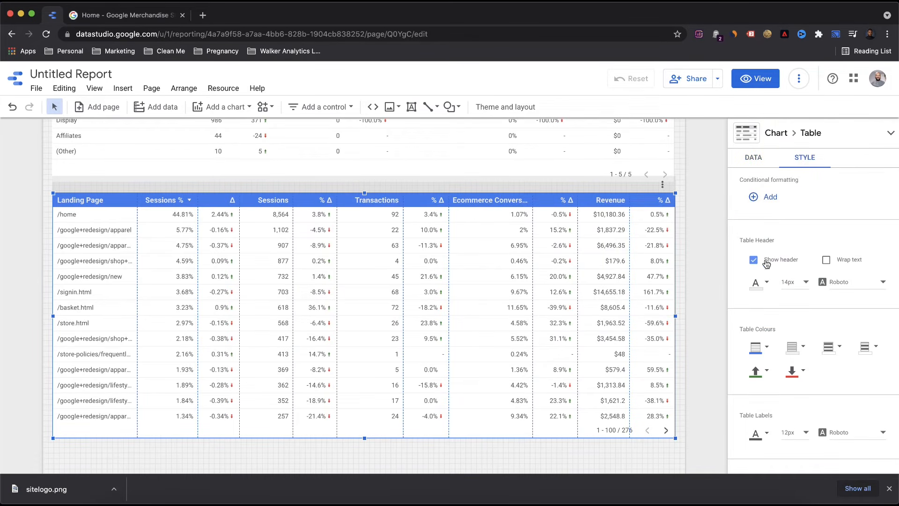
{"action": "scroll", "coordinate": [734, 308], "scroll_direction": "down", "scroll_amount": 4}
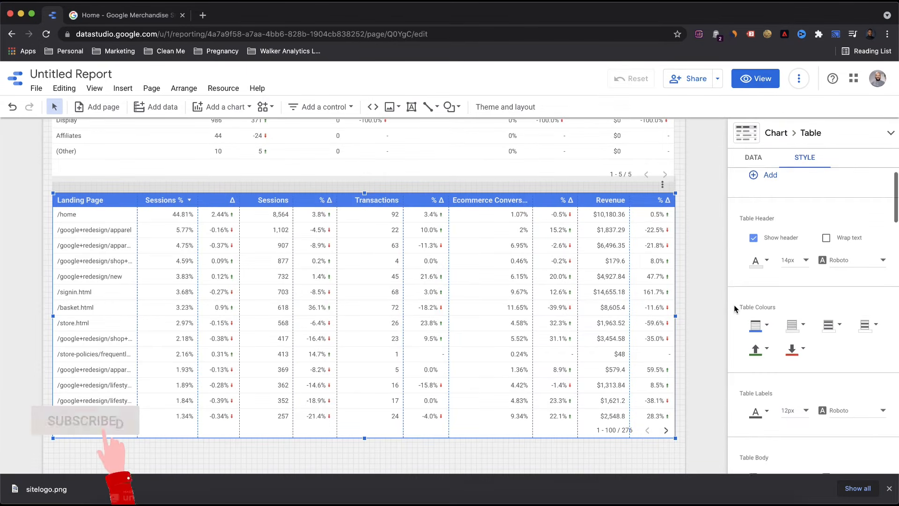
{"action": "scroll", "coordinate": [734, 309], "scroll_direction": "down", "scroll_amount": 2}
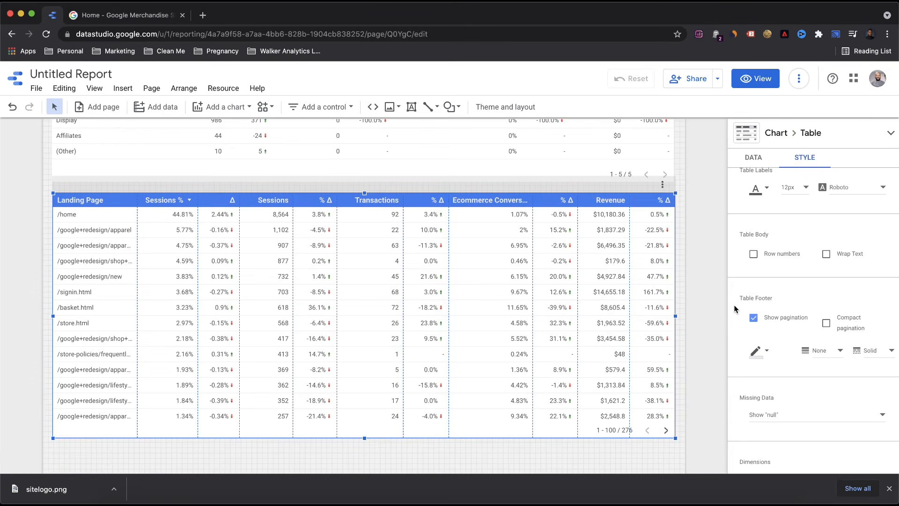
{"action": "left_click", "coordinate": [759, 158]}
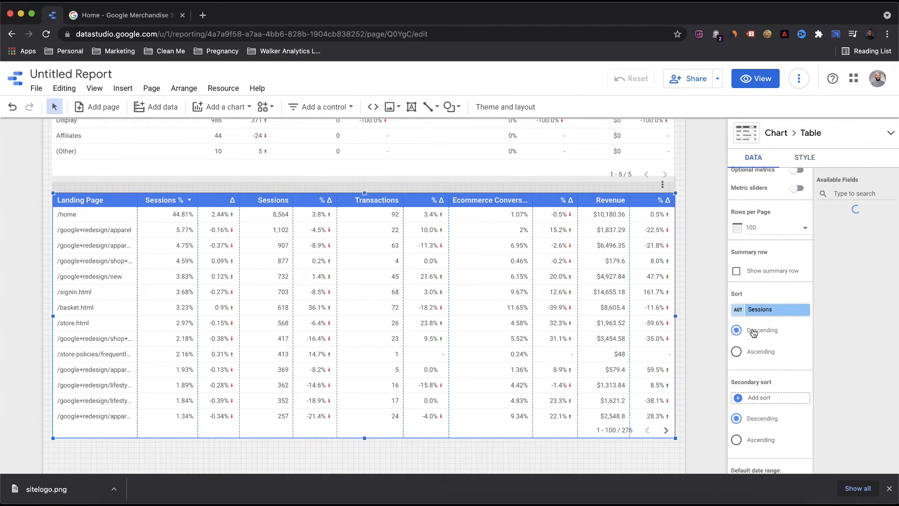
{"action": "scroll", "coordinate": [755, 218], "scroll_direction": "down", "scroll_amount": 5}
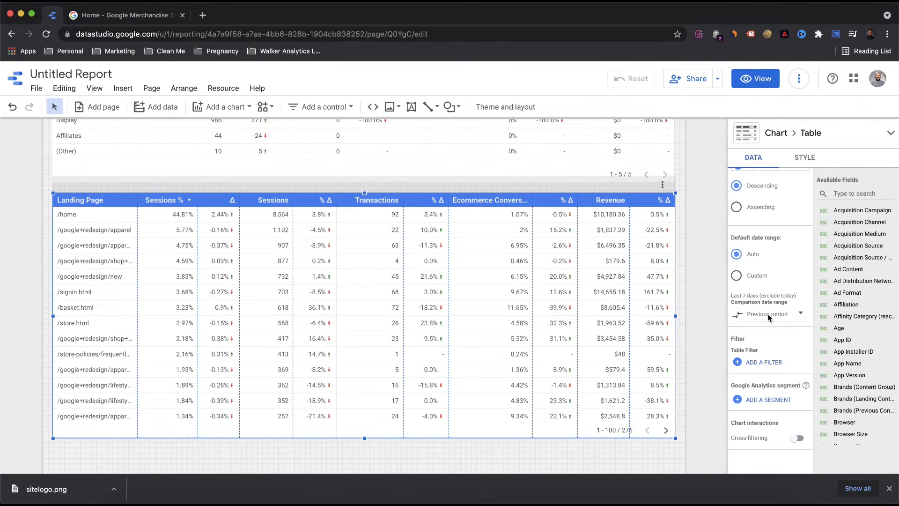
{"action": "left_click", "coordinate": [810, 154]}
{"action": "scroll", "coordinate": [766, 321], "scroll_direction": "down", "scroll_amount": 3}
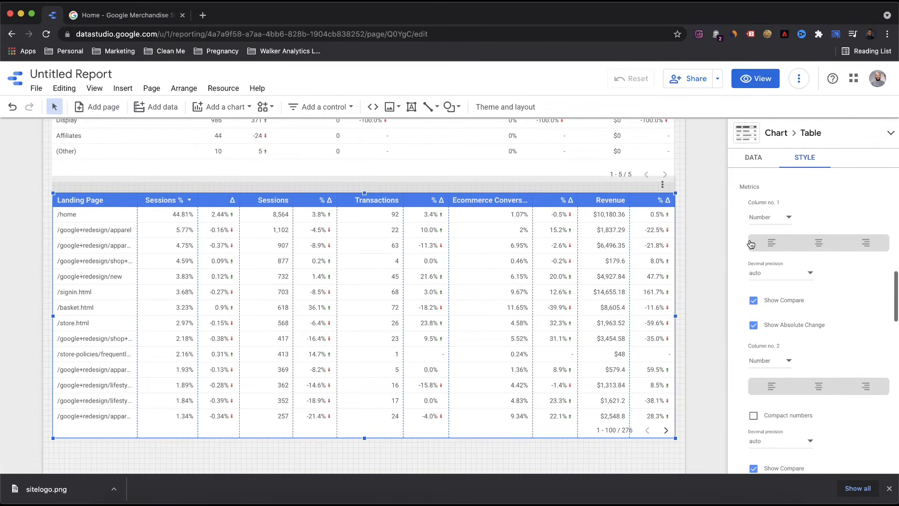
{"action": "left_click", "coordinate": [754, 302]}
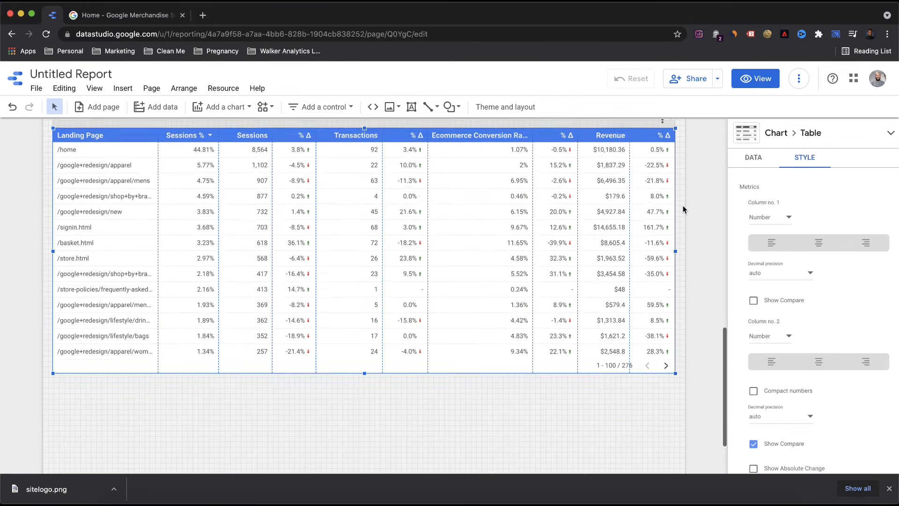
Add a pie chart directly below the landing page table, aligned with the table's left edge, and reduce its height.
{"action": "scroll", "coordinate": [682, 206], "scroll_direction": "down", "scroll_amount": 3}
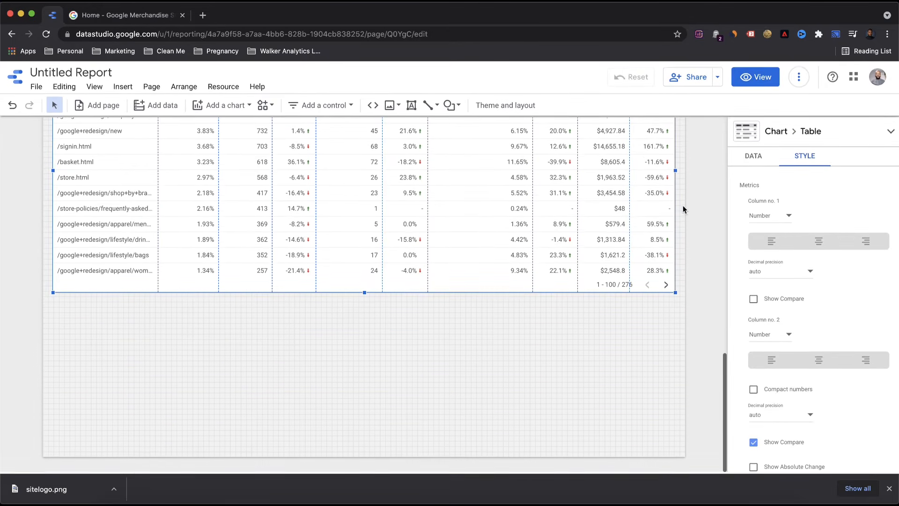
{"action": "left_click", "coordinate": [677, 227]}
{"action": "scroll", "coordinate": [678, 228], "scroll_direction": "up", "scroll_amount": 3}
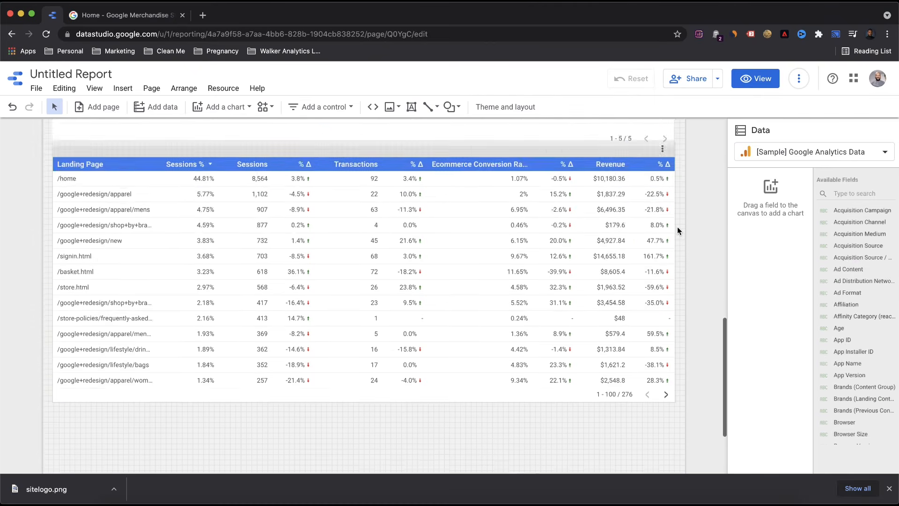
{"action": "scroll", "coordinate": [677, 231], "scroll_direction": "up", "scroll_amount": 10}
{"action": "scroll", "coordinate": [677, 230], "scroll_direction": "down", "scroll_amount": 15}
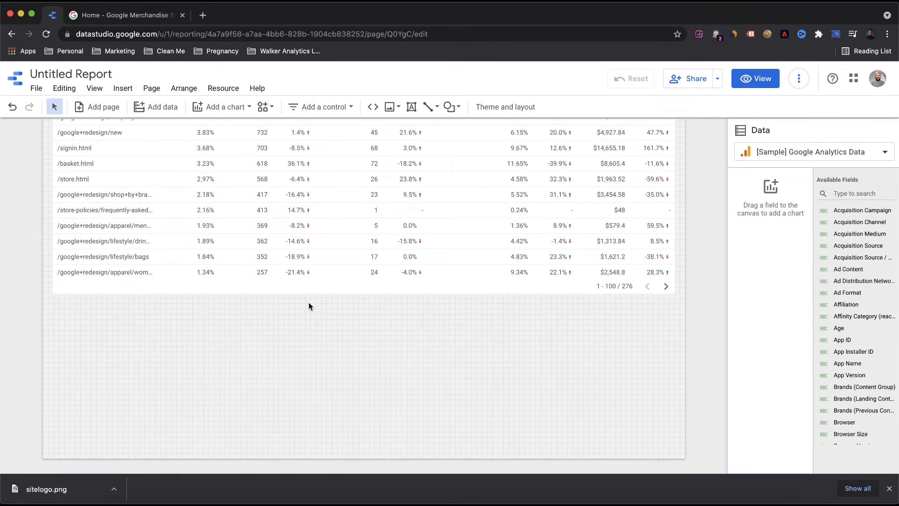
{"action": "left_click", "coordinate": [215, 109]}
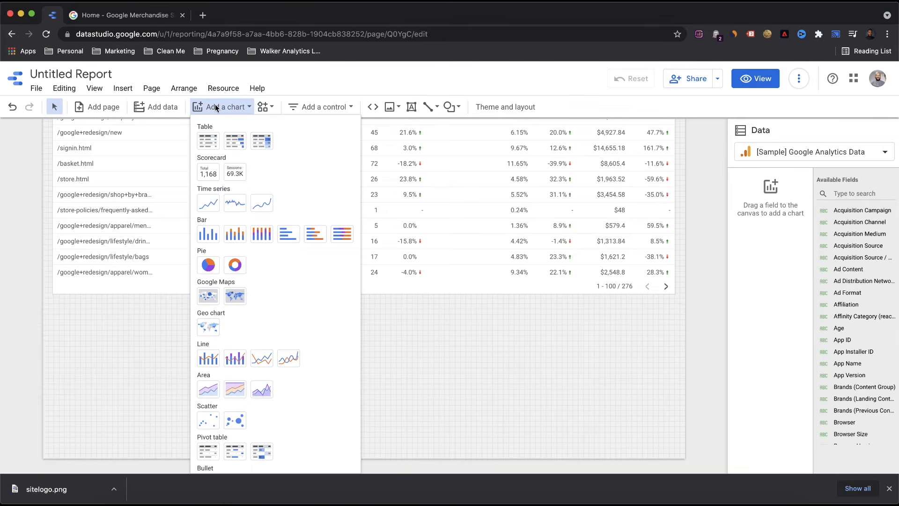
{"action": "left_click", "coordinate": [208, 266]}
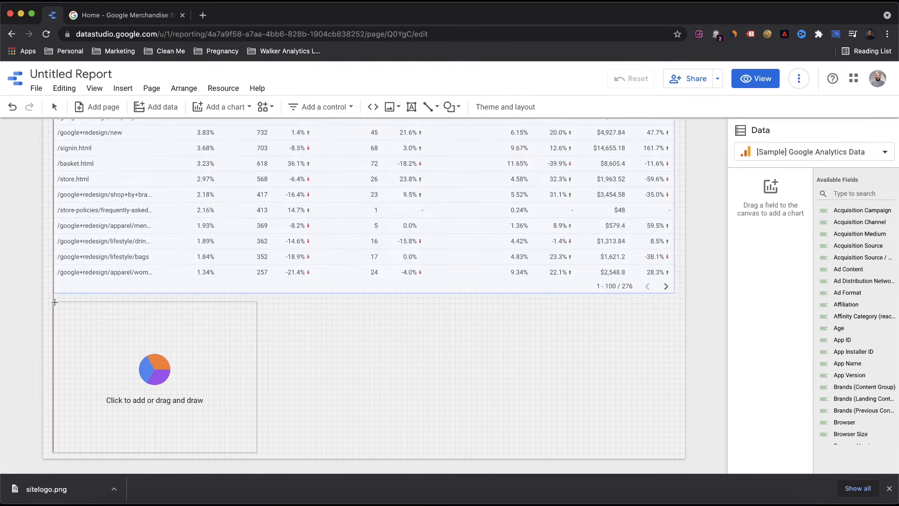
{"action": "left_click", "coordinate": [61, 304]}
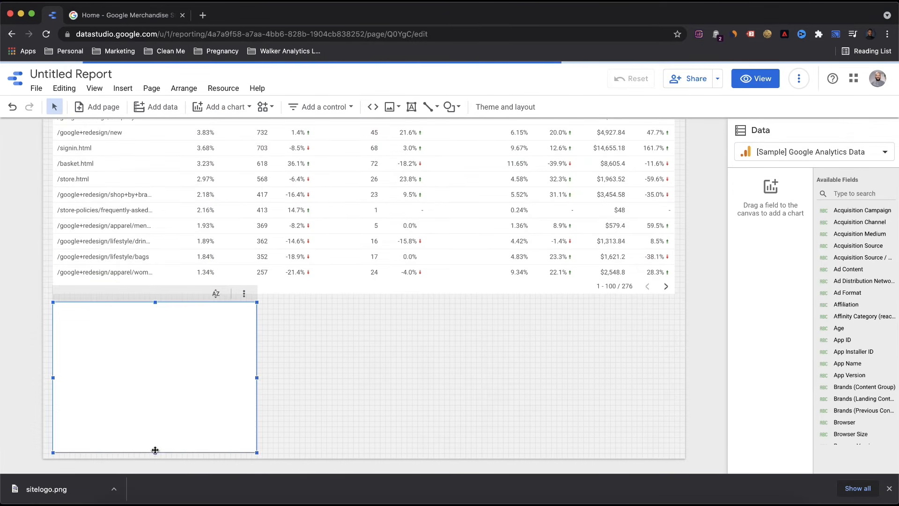
{"action": "left_click_drag", "start_coordinate": [154, 453], "coordinate": [155, 416]}
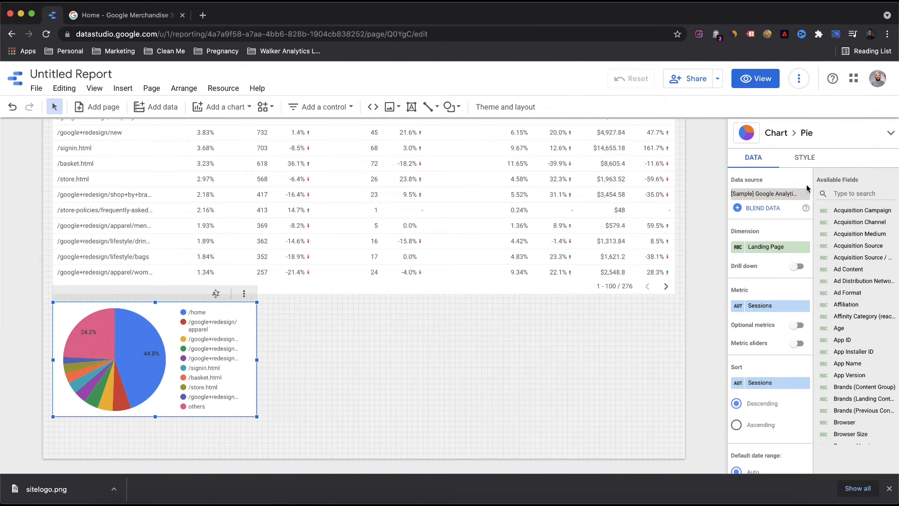
Set the pie chart's dimension to Device Category.
{"action": "left_click", "coordinate": [769, 247]}
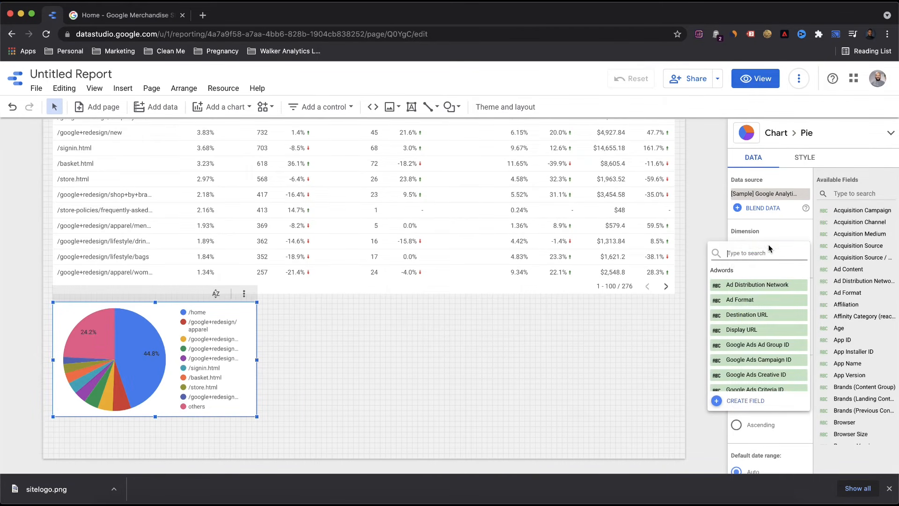
{"action": "type", "text": "device"}
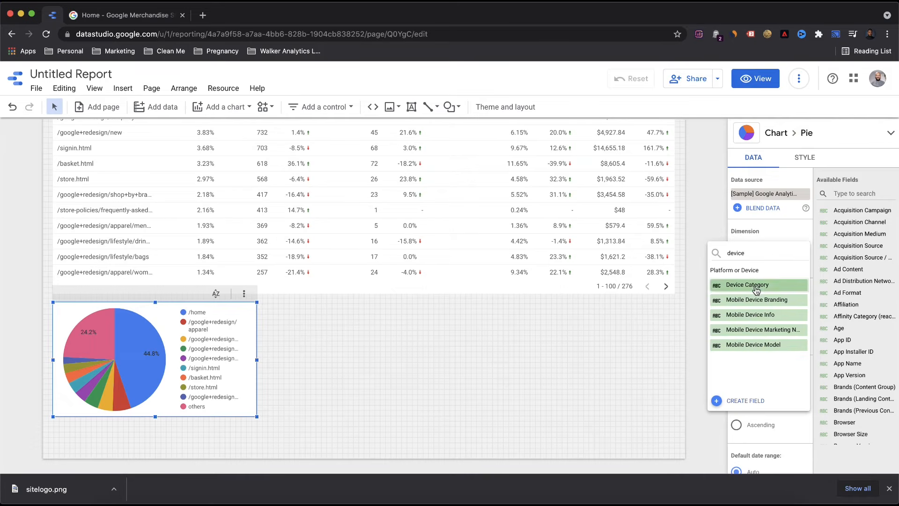
{"action": "left_click", "coordinate": [755, 285]}
{"action": "scroll", "coordinate": [772, 354], "scroll_direction": "down", "scroll_amount": 8}
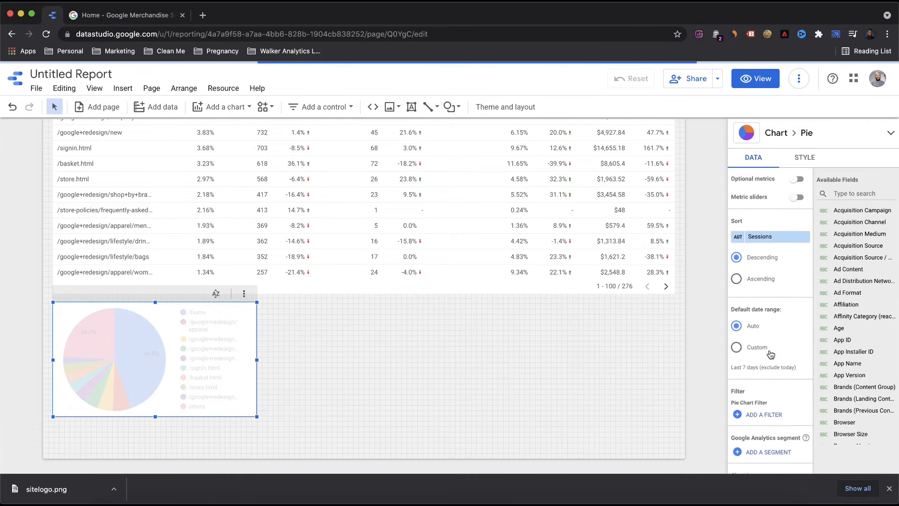
{"action": "scroll", "coordinate": [772, 354], "scroll_direction": "up", "scroll_amount": 8}
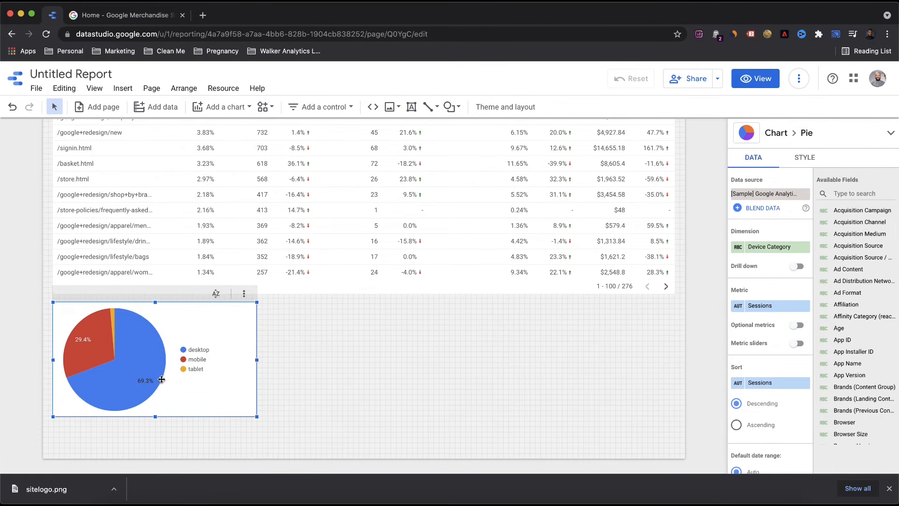
Duplicate the Device Category pie chart and place the copy beside the original, aligned with its top edge.
{"action": "mouse_move", "coordinate": [94, 340]}
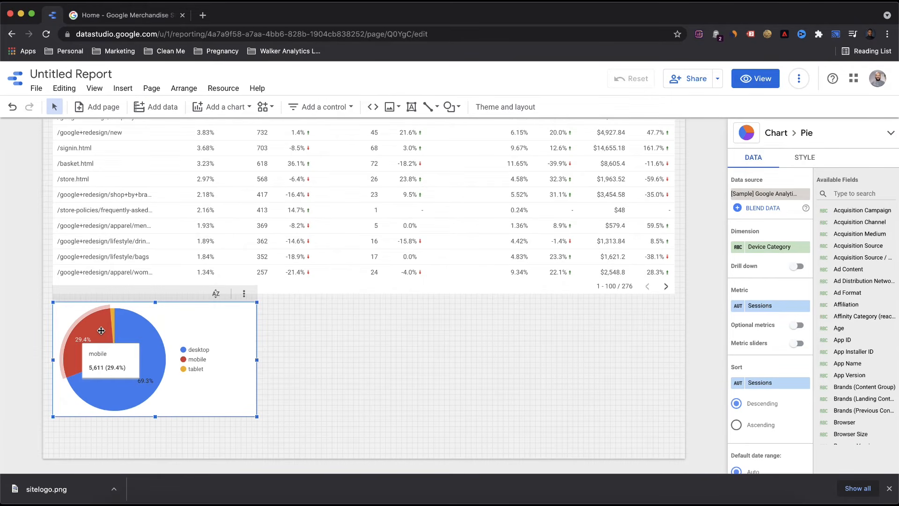
{"action": "key", "text": "super+v"}
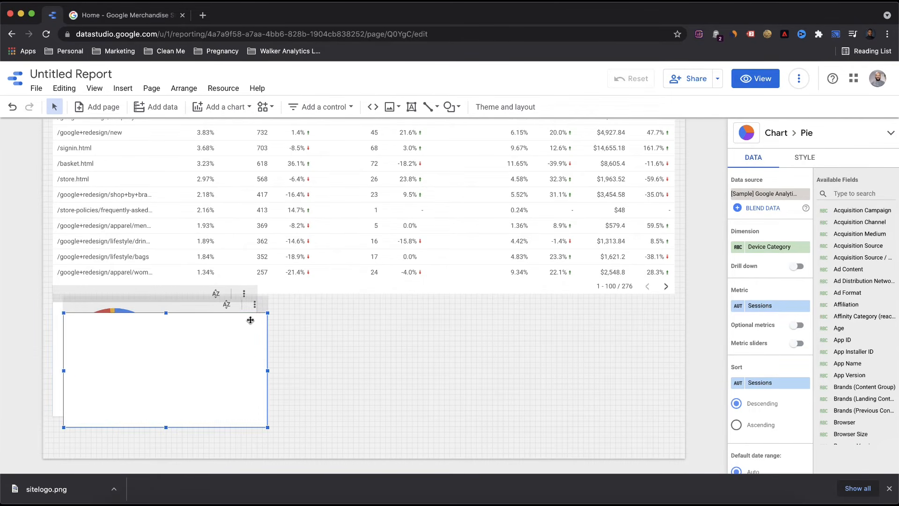
{"action": "left_click_drag", "start_coordinate": [234, 325], "coordinate": [432, 314]}
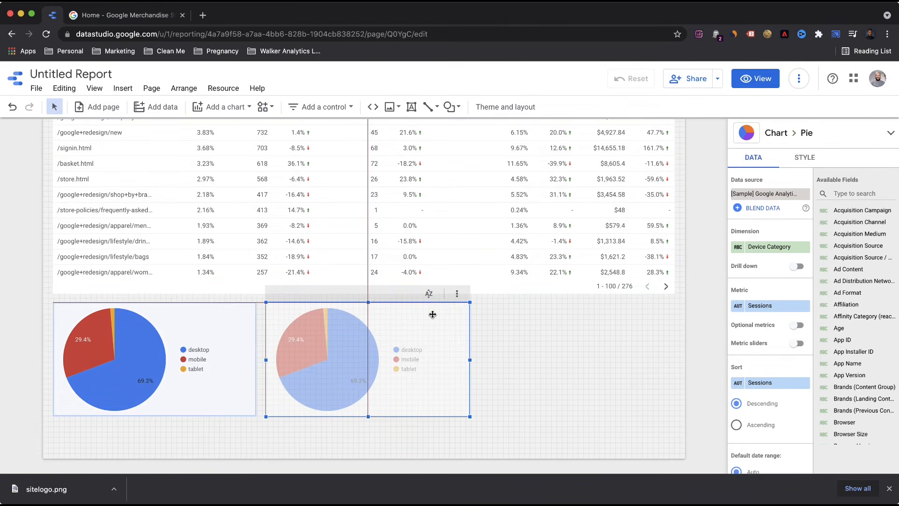
Change the duplicated pie chart's metric to Transactions.
{"action": "left_click", "coordinate": [765, 307]}
{"action": "type", "text": "t"}
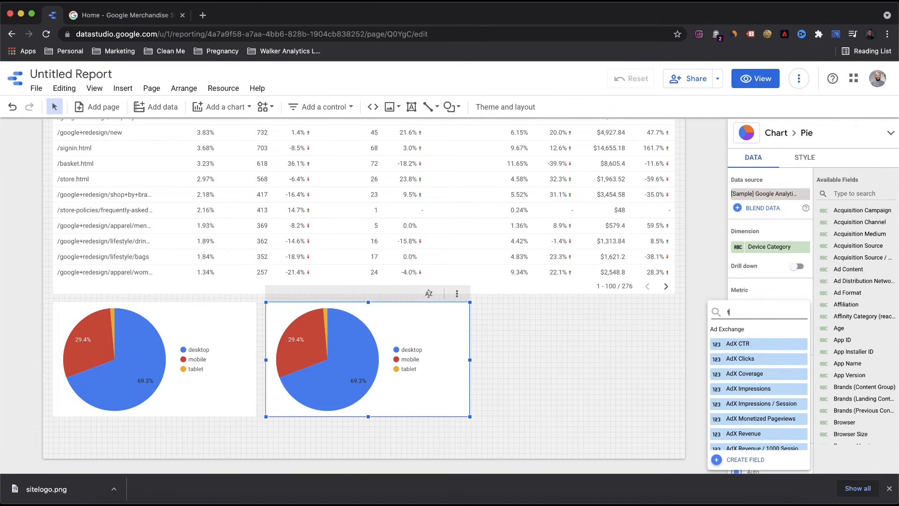
{"action": "type", "text": "ransa"}
{"action": "scroll", "coordinate": [773, 387], "scroll_direction": "down", "scroll_amount": 1}
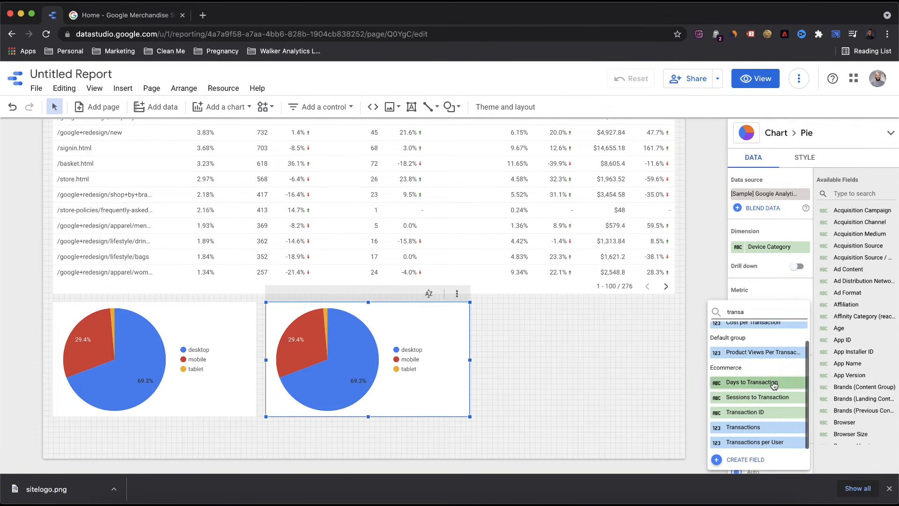
{"action": "left_click", "coordinate": [748, 429]}
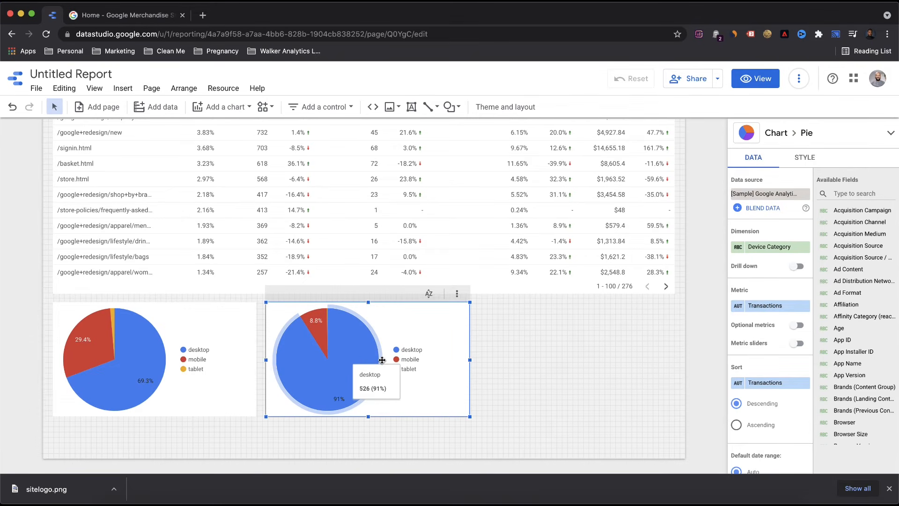
Duplicate the Transactions pie chart, align the copy with the landing page table's right edge, and space the three charts evenly.
{"action": "key", "text": "super+v"}
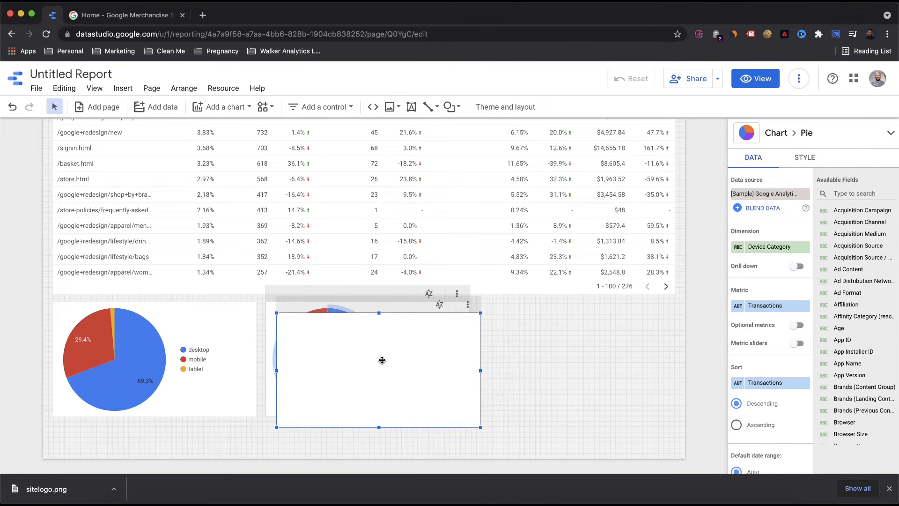
{"action": "left_click_drag", "start_coordinate": [565, 320], "coordinate": [616, 321]}
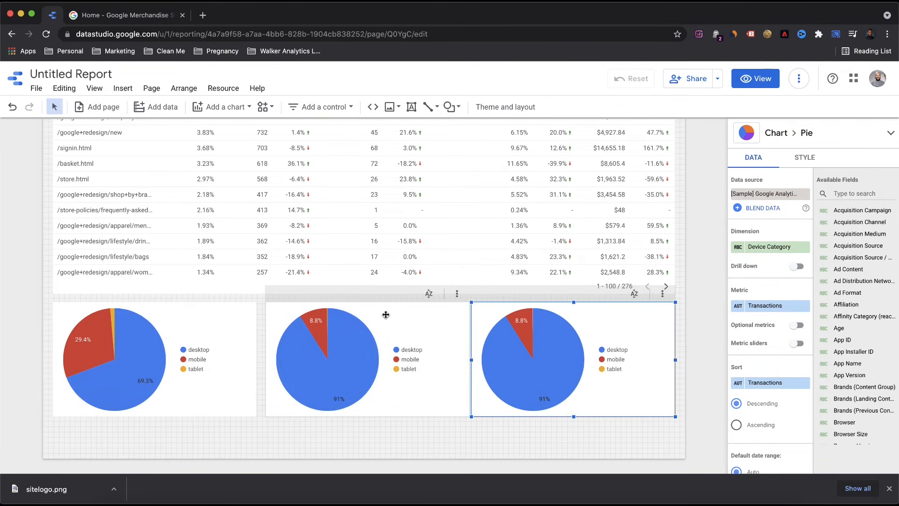
{"action": "left_click_drag", "start_coordinate": [386, 314], "coordinate": [382, 314]}
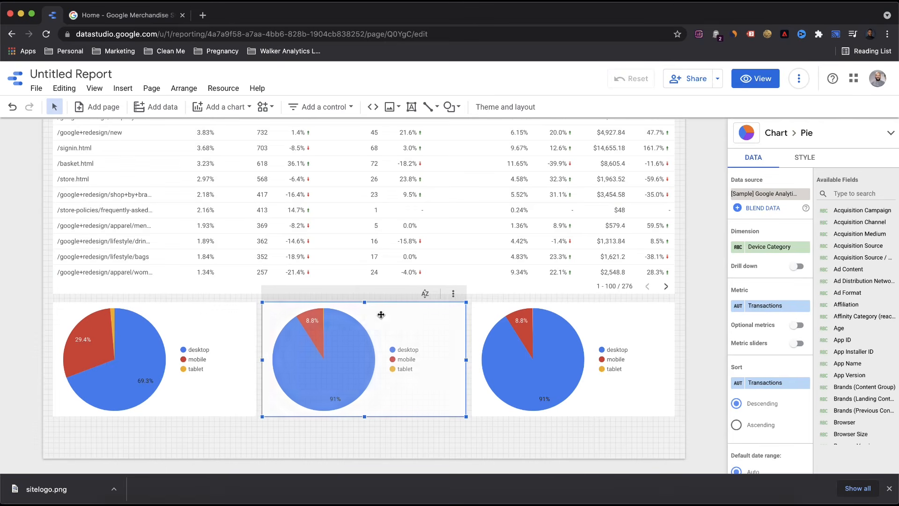
Change the rightmost pie chart's metric to Revenue.
{"action": "left_click", "coordinate": [604, 316]}
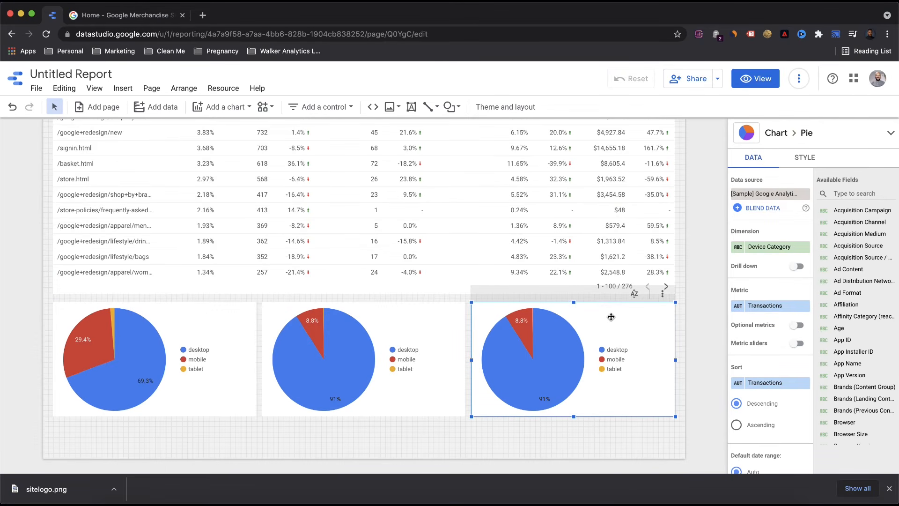
{"action": "left_click", "coordinate": [767, 305]}
{"action": "type", "text": "revenue"}
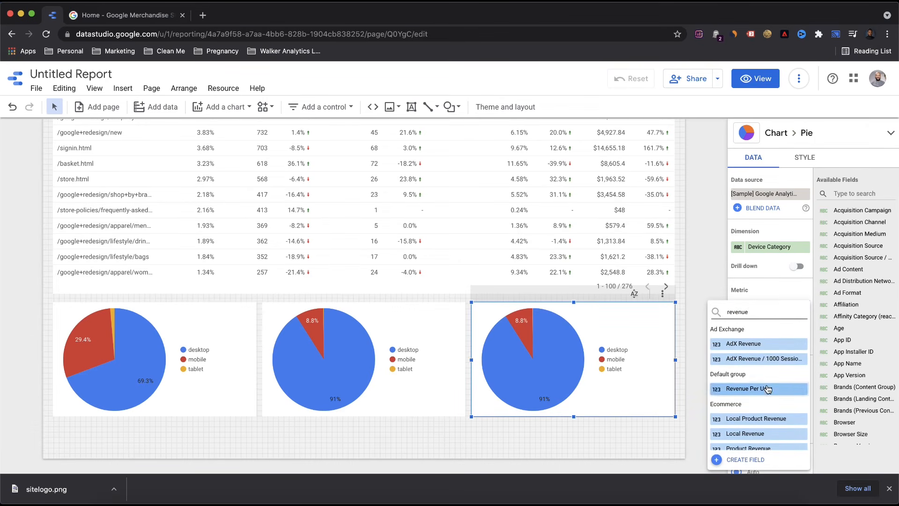
{"action": "scroll", "coordinate": [749, 388], "scroll_direction": "down", "scroll_amount": 2}
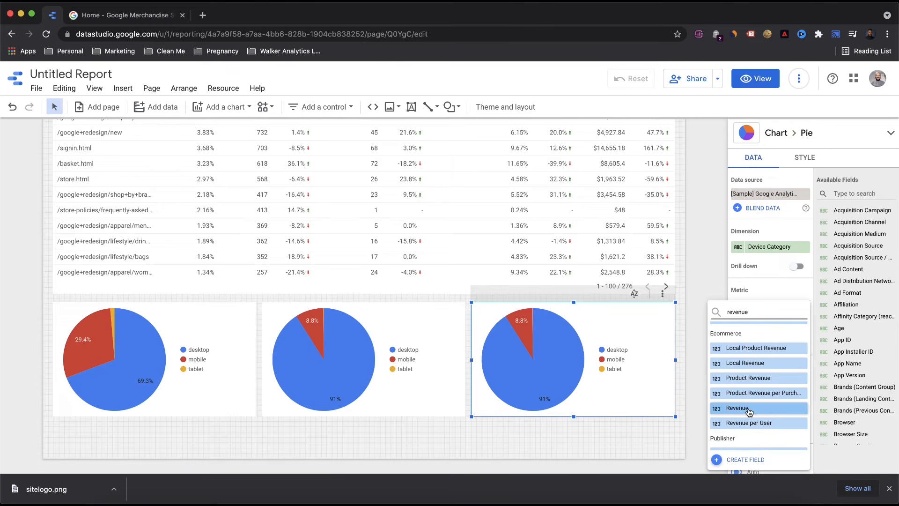
{"action": "left_click", "coordinate": [748, 407]}
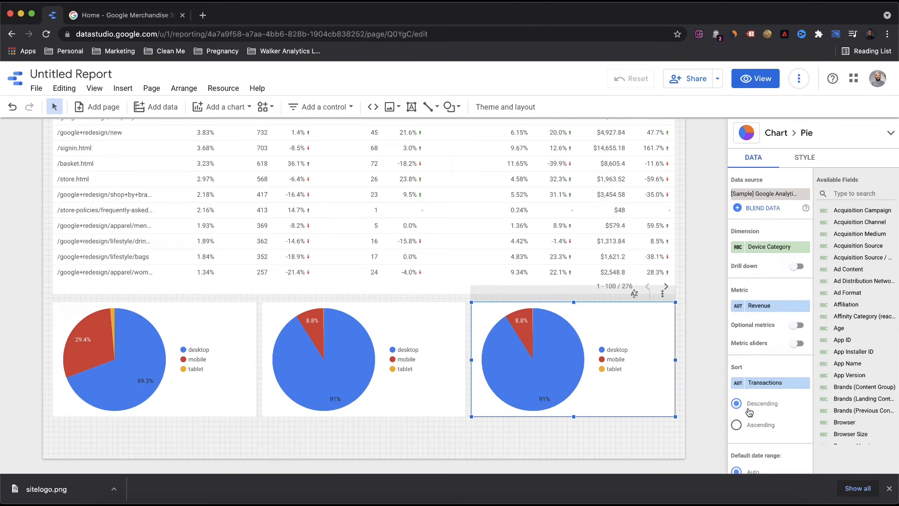
Duplicate the blue header rectangle and move the copy down the page to the pie charts.
{"action": "left_click", "coordinate": [682, 276]}
{"action": "scroll", "coordinate": [431, 253], "scroll_direction": "up", "scroll_amount": 10}
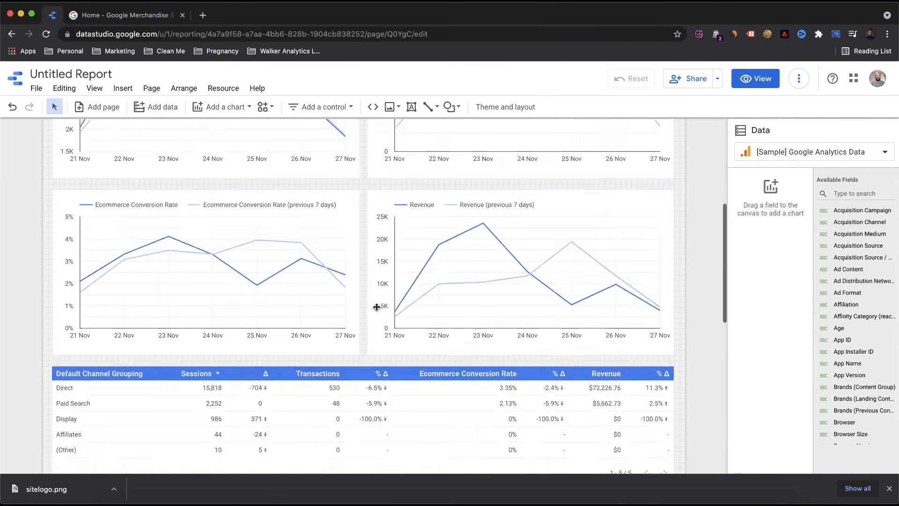
{"action": "left_click", "coordinate": [360, 136]}
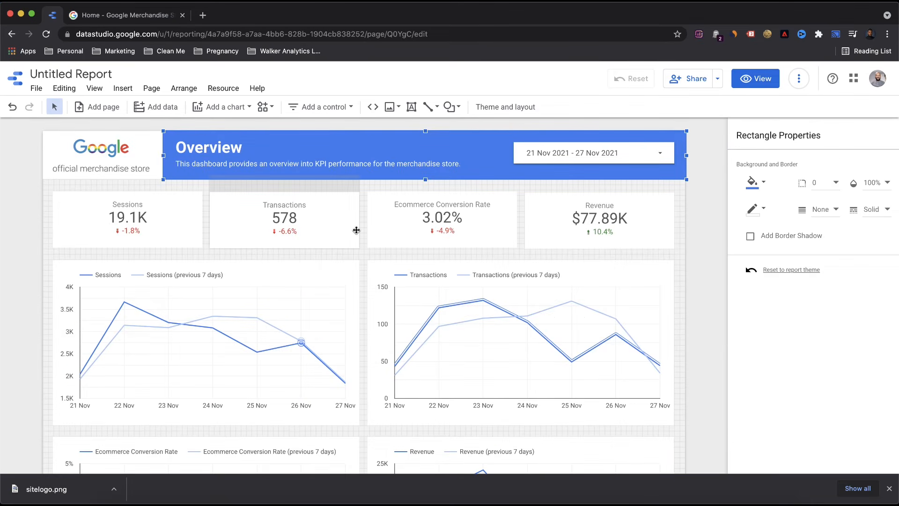
{"action": "key", "text": "ctrl+c"}
{"action": "key", "text": "ctrl+v"}
{"action": "left_click_drag", "start_coordinate": [361, 140], "coordinate": [298, 431]}
{"action": "scroll", "coordinate": [298, 431], "scroll_direction": "down", "scroll_amount": 2}
{"action": "left_click_drag", "start_coordinate": [303, 289], "coordinate": [266, 394]}
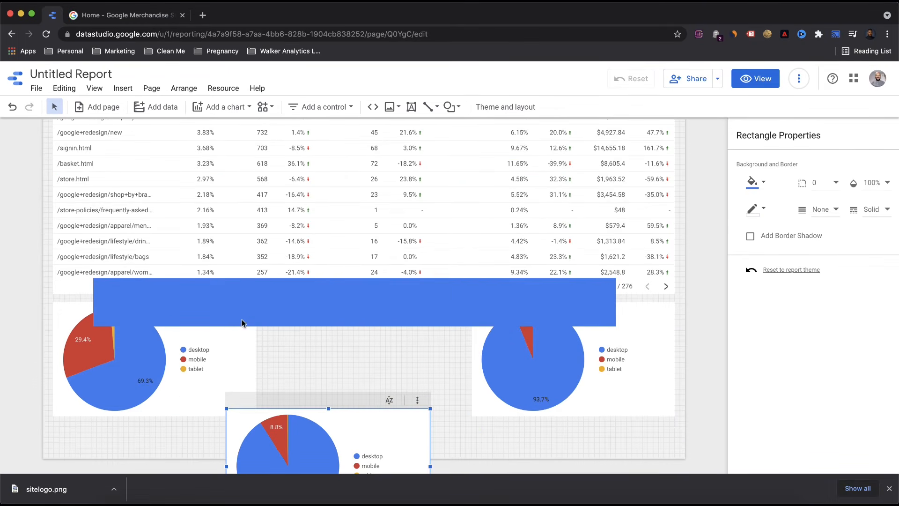
{"action": "key", "text": "ctrl+z"}
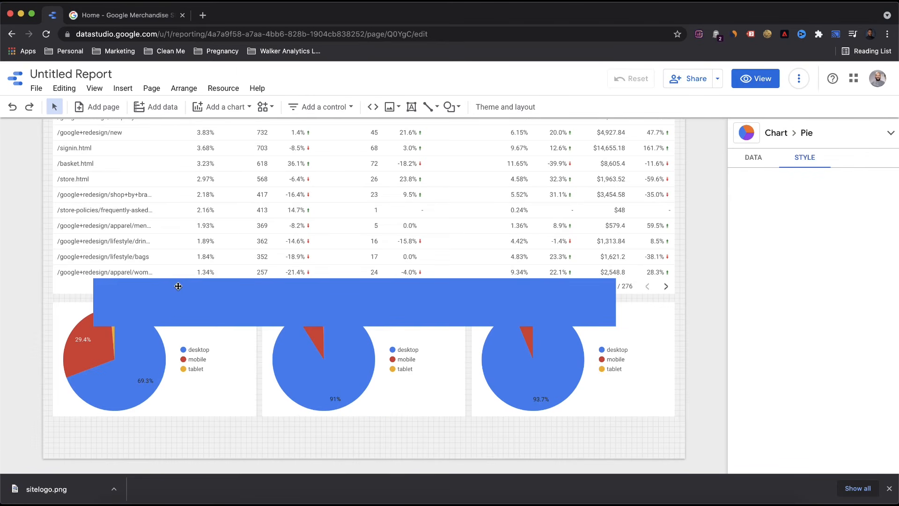
Place the copied rectangle at the page's bottom edge and resize it into a full-width footer band below the pie charts.
{"action": "left_click", "coordinate": [179, 286]}
{"action": "mouse_move", "coordinate": [143, 423]}
{"action": "left_mouse_down"}
{"action": "mouse_move", "coordinate": [136, 412]}
{"action": "mouse_move", "coordinate": [128, 417]}
{"action": "left_mouse_up"}
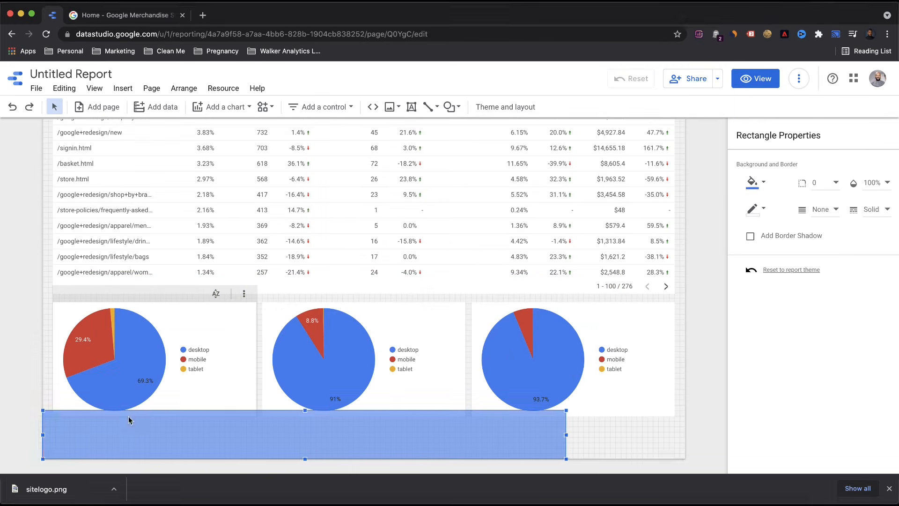
{"action": "left_click_drag", "start_coordinate": [567, 410], "coordinate": [685, 425]}
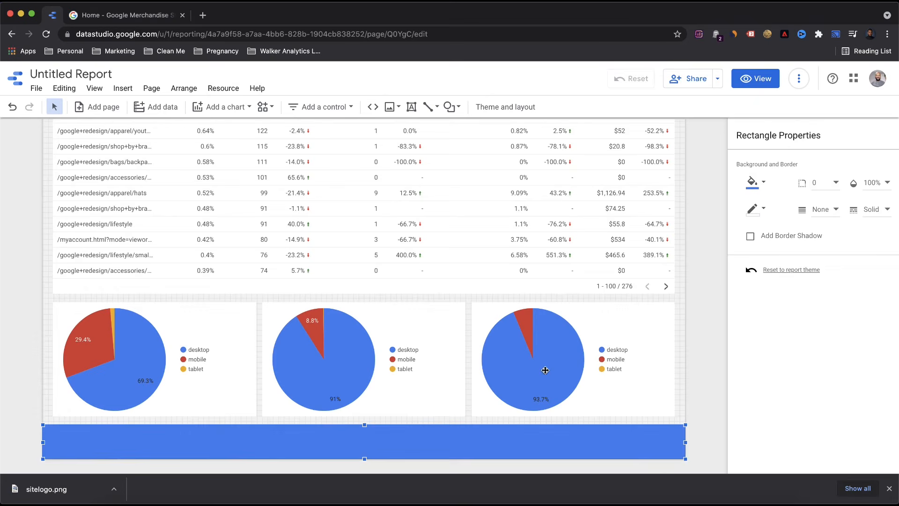
{"action": "left_click", "coordinate": [683, 313]}
Duplicate the header's description text and move the copy down to the second row of time series charts.
{"action": "scroll", "coordinate": [352, 292], "scroll_direction": "up", "scroll_amount": 1}
{"action": "scroll", "coordinate": [352, 292], "scroll_direction": "up", "scroll_amount": 10}
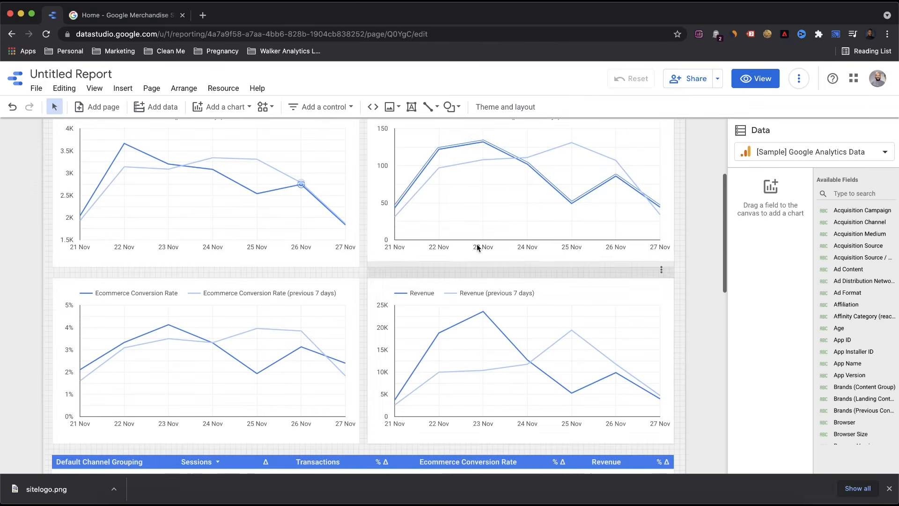
{"action": "left_click", "coordinate": [324, 160]}
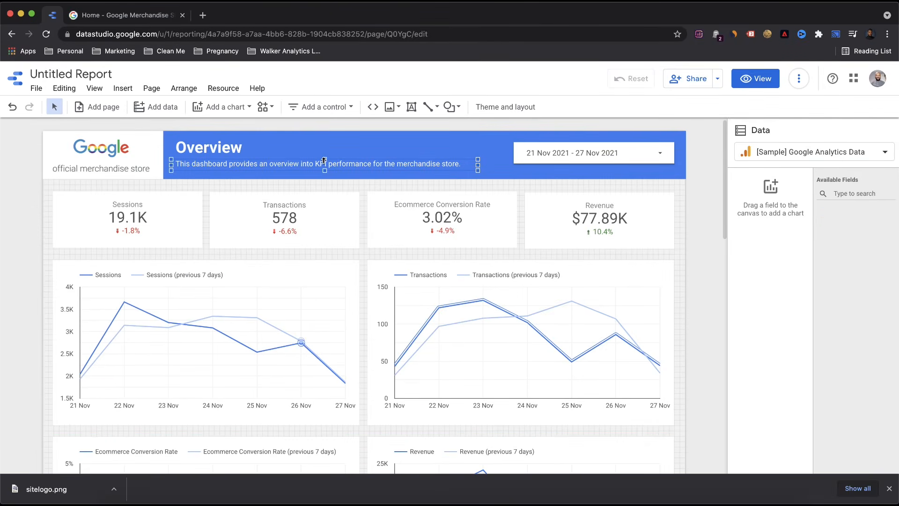
{"action": "key", "text": "ctrl+d"}
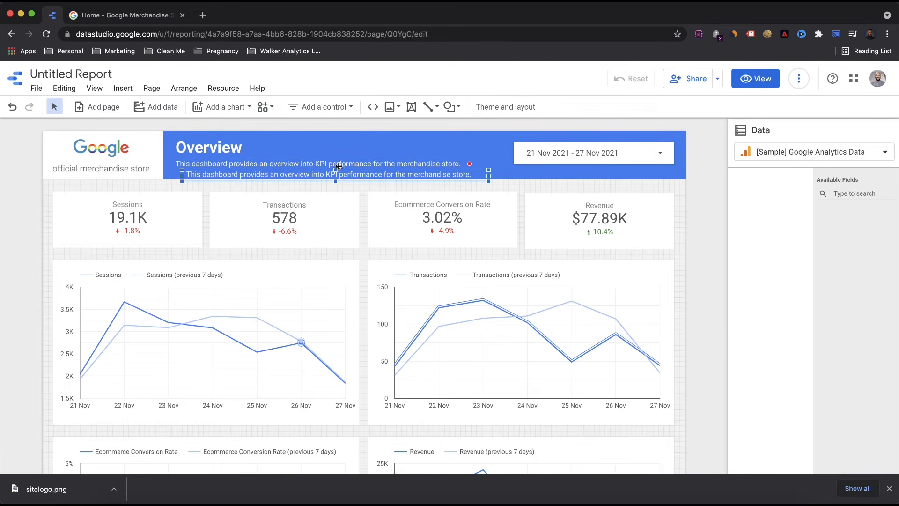
{"action": "left_click_drag", "start_coordinate": [379, 183], "coordinate": [305, 440]}
{"action": "scroll", "coordinate": [303, 440], "scroll_direction": "down", "scroll_amount": 6}
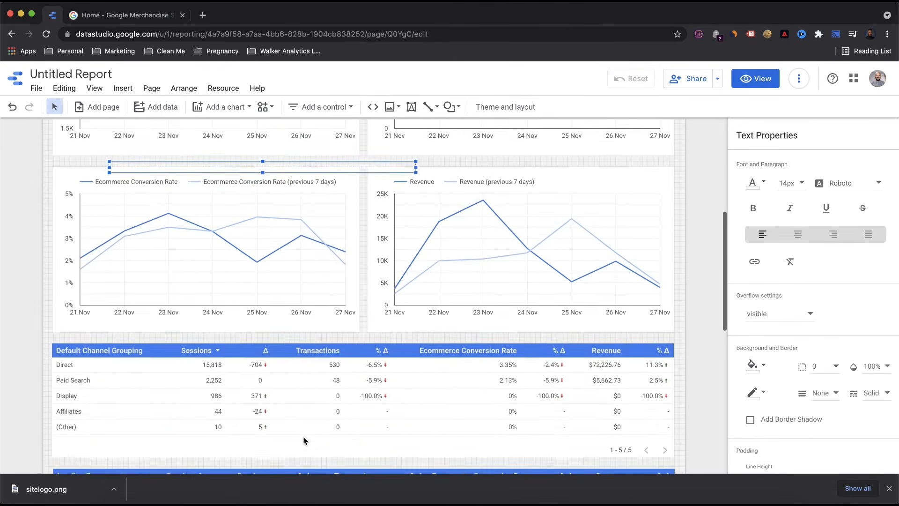
Move the duplicated description text into the blue footer band, aligned with the left edge of the first pie chart.
{"action": "key", "text": "Down"}
{"action": "key", "text": "Down"}
{"action": "key", "text": "Down"}
{"action": "key", "text": "Down"}
{"action": "key", "text": "Down"}
{"action": "key", "text": "Down"}
{"action": "key", "text": "Down"}
{"action": "key", "text": "Down"}
{"action": "key", "text": "Down"}
{"action": "key", "text": "Down"}
{"action": "key", "text": "Down"}
{"action": "key", "text": "Down"}
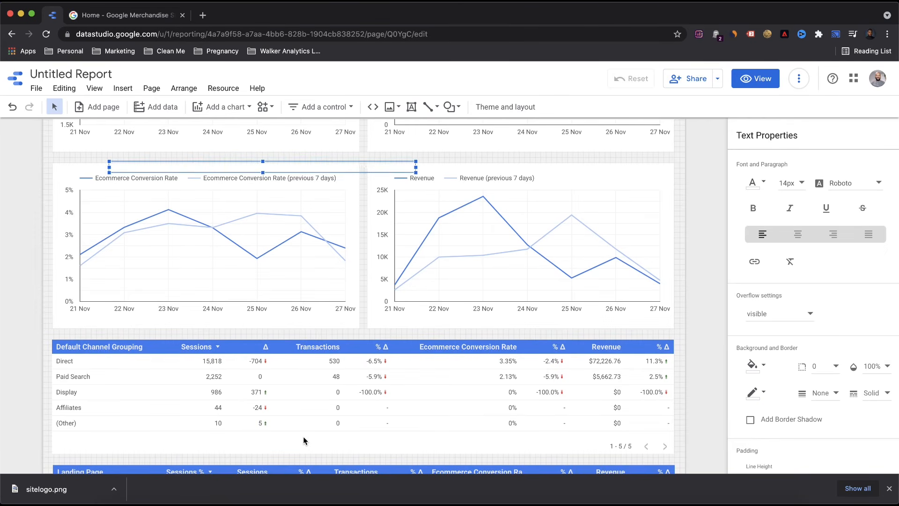
{"action": "key", "text": "Down"}
{"action": "key", "text": "Down"}
{"action": "key", "text": "Down"}
{"action": "key", "text": "Down"}
{"action": "key", "text": "Down"}
{"action": "key", "text": "Down"}
{"action": "key", "text": "Down"}
{"action": "key", "text": "Down"}
{"action": "key", "text": "Down"}
{"action": "key", "text": "Down"}
{"action": "key", "text": "Down"}
{"action": "key", "text": "Down"}
{"action": "key", "text": "Down"}
{"action": "key", "text": "Down"}
{"action": "key", "text": "Down"}
{"action": "key", "text": "Down"}
{"action": "key", "text": "Down"}
{"action": "key", "text": "Down"}
{"action": "key", "text": "Down"}
{"action": "key", "text": "Down"}
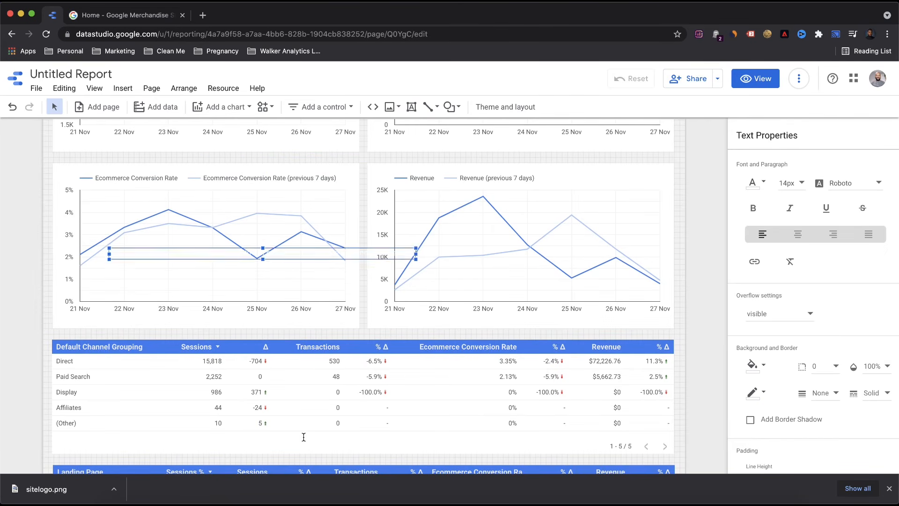
{"action": "scroll", "coordinate": [304, 440], "scroll_direction": "down", "scroll_amount": 7}
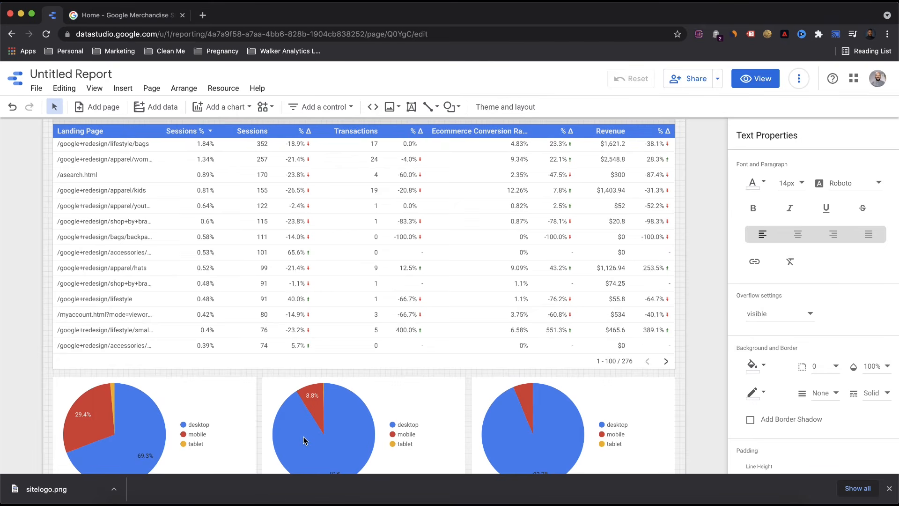
{"action": "scroll", "coordinate": [305, 440], "scroll_direction": "up", "scroll_amount": 3}
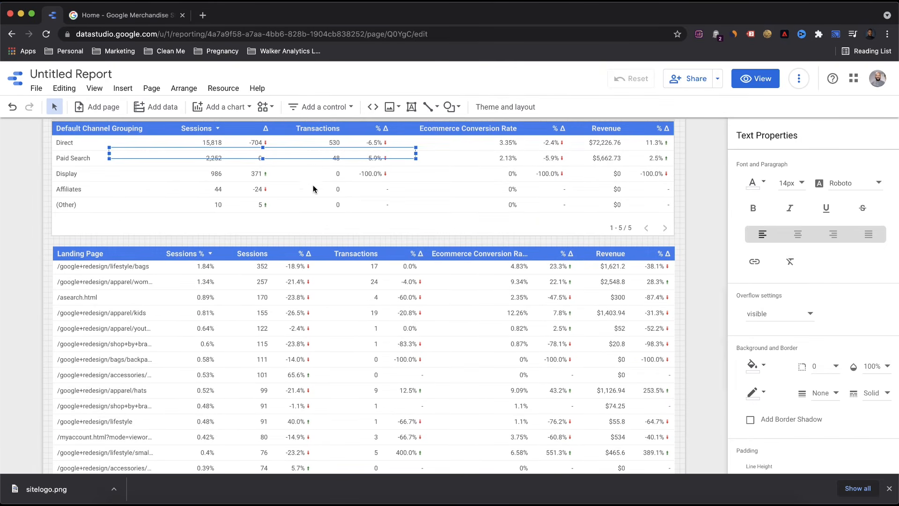
{"action": "left_click_drag", "start_coordinate": [302, 158], "coordinate": [283, 473]}
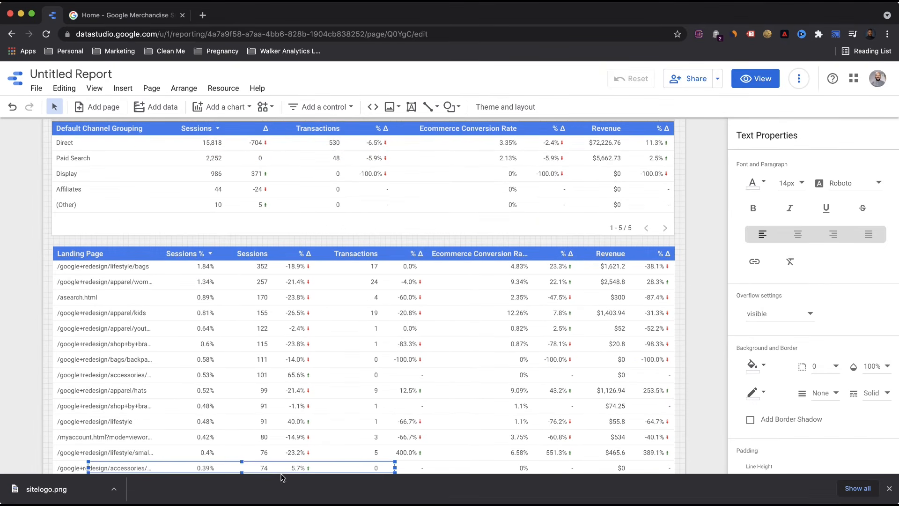
{"action": "scroll", "coordinate": [283, 367], "scroll_direction": "down", "scroll_amount": 4}
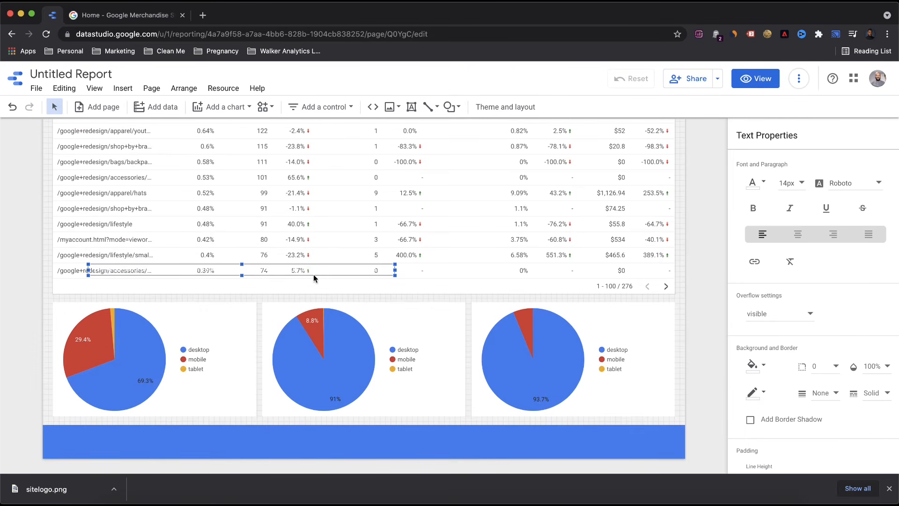
{"action": "left_click_drag", "start_coordinate": [326, 289], "coordinate": [295, 442]}
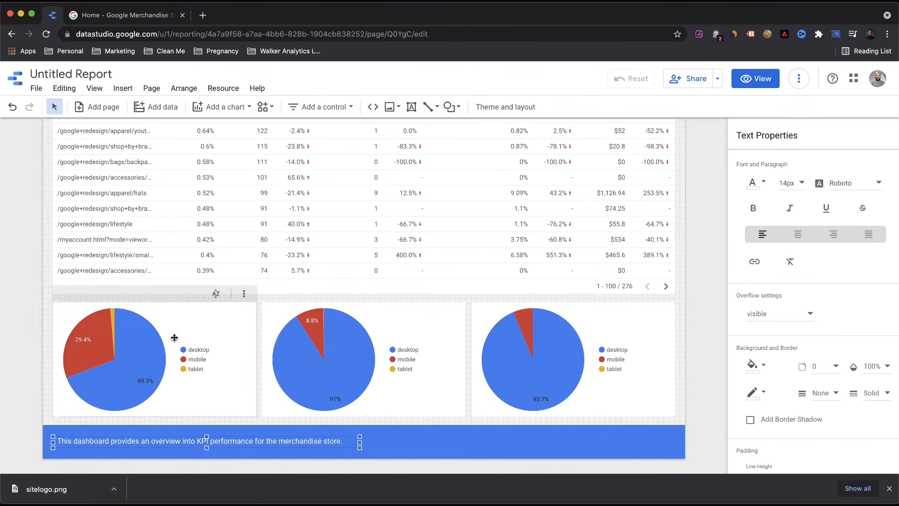
Replace the footer text with "Source: Google Analytics | Brand: Google Merchandise Store | Walker Analytics".
{"action": "triple_click", "coordinate": [122, 443]}
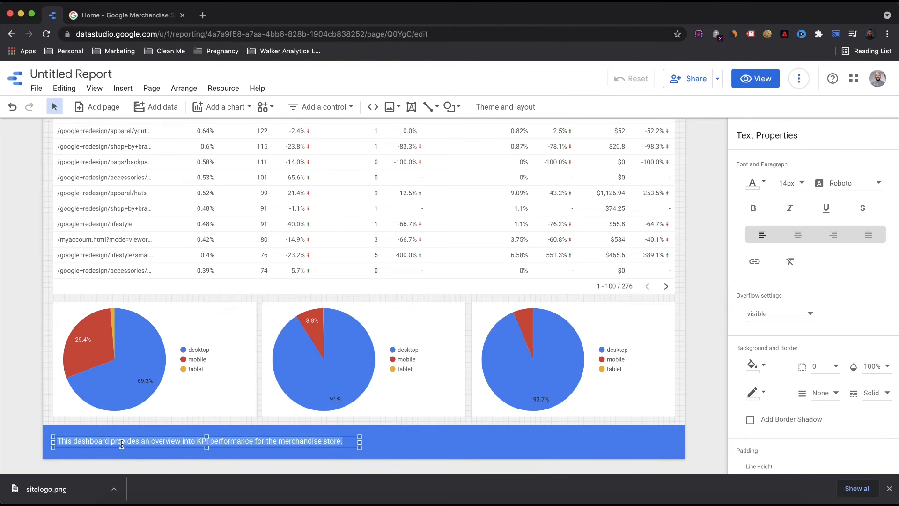
{"action": "type", "text": "Source"}
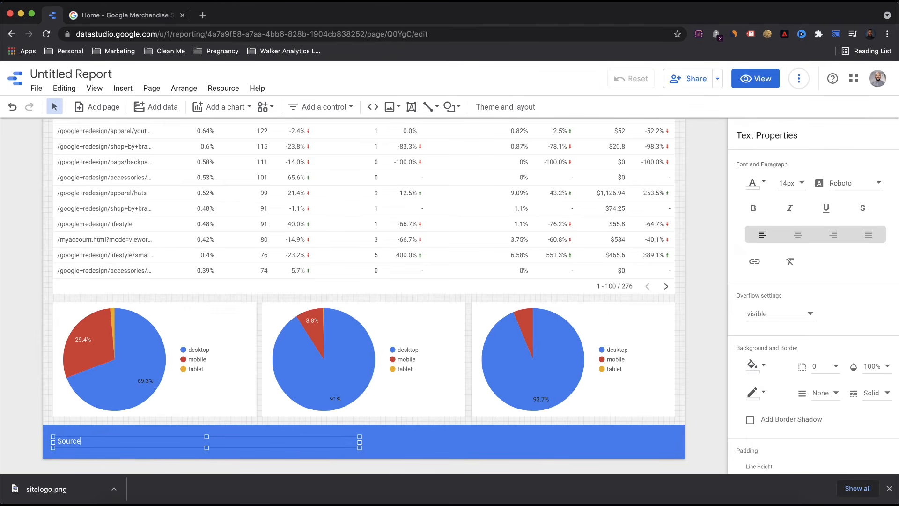
{"action": "type", "text": ": Google Analytics | Brand: Goo"}
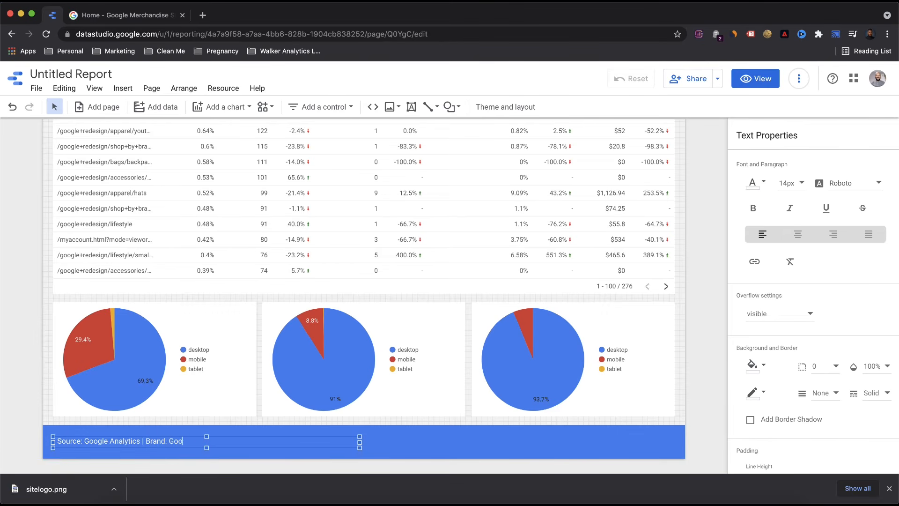
{"action": "type", "text": "gle Merchandise."}
{"action": "key", "text": "BackSpace"}
{"action": "key", "text": "BackSpace"}
{"action": "type", "text": "Store"}
{"action": "type", "text": "| Walker"}
{"action": "type", "text": "Analysit"}
{"action": "key", "text": "BackSpace"}
{"action": "key", "text": "BackSpace"}
{"action": "key", "text": "BackSpace"}
{"action": "key", "text": "BackSpace"}
{"action": "type", "text": "t"}
{"action": "type", "text": "ytics"}
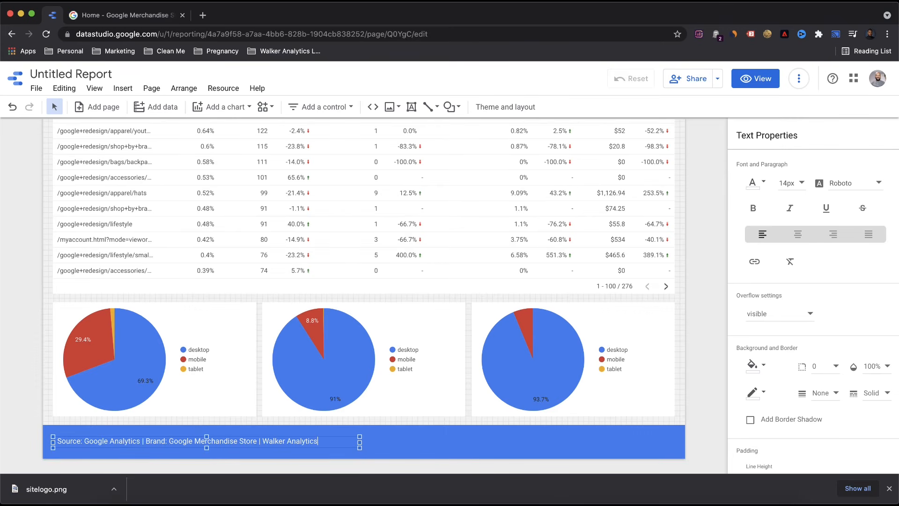
{"action": "left_click", "coordinate": [46, 218]}
Rename the report as "Google Merchandise Store Overview".
{"action": "scroll", "coordinate": [46, 218], "scroll_direction": "up", "scroll_amount": 15}
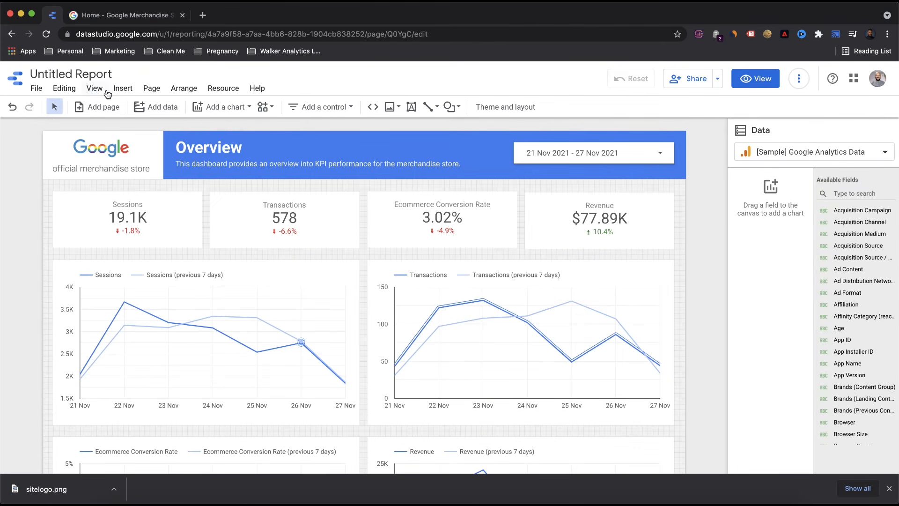
{"action": "left_click", "coordinate": [84, 71]}
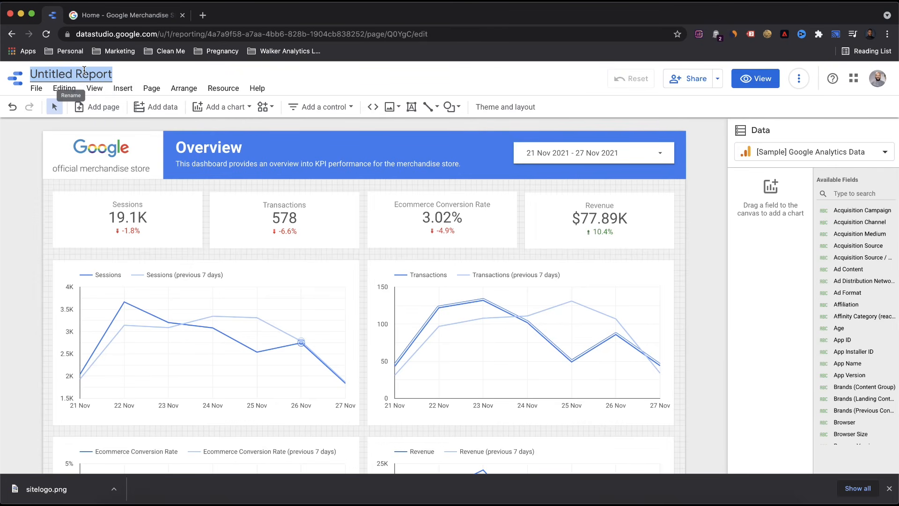
{"action": "type", "text": "Google. Me"}
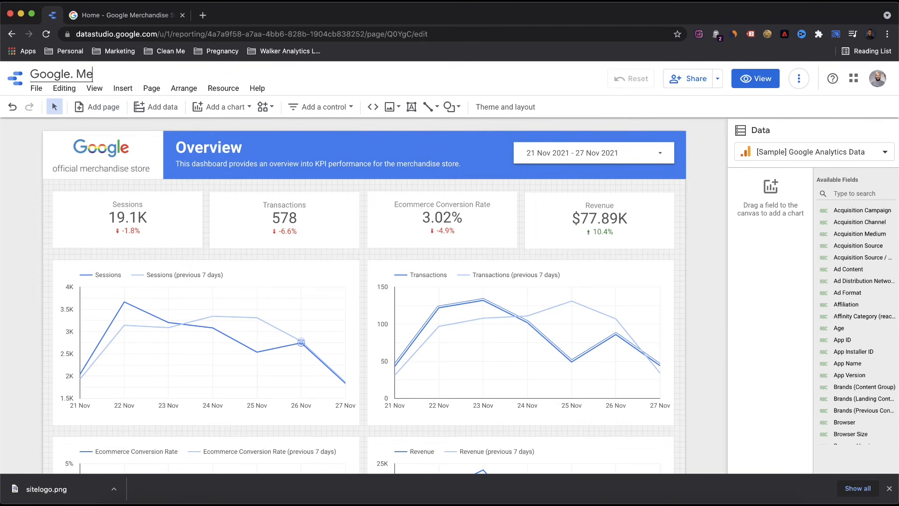
{"action": "key", "text": "BackSpace"}
{"action": "key", "text": "BackSpace"}
{"action": "key", "text": "BackSpace"}
{"action": "key", "text": "BackSpace"}
{"action": "type", "text": "Merch"}
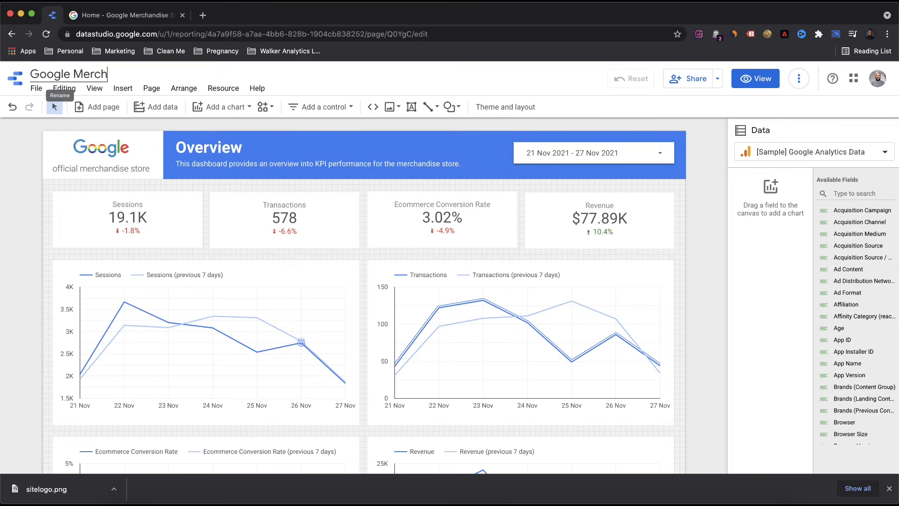
{"action": "type", "text": "andise Stor"}
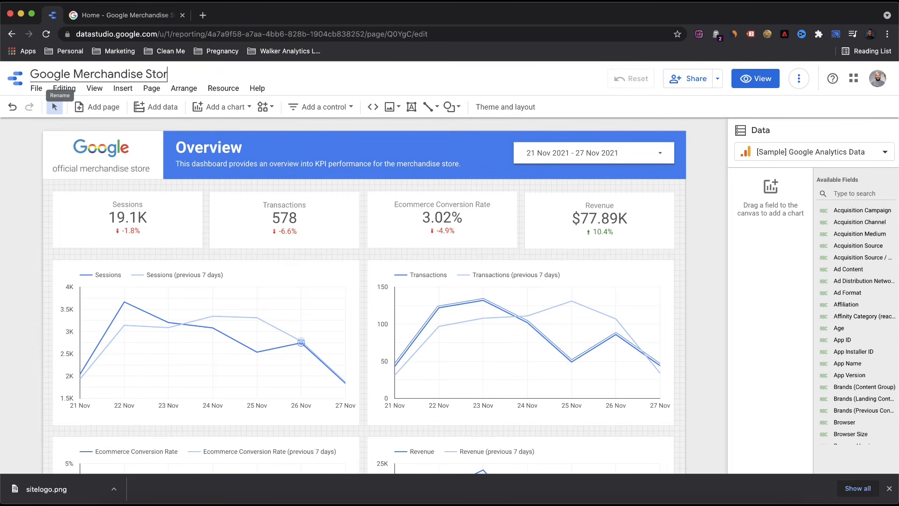
{"action": "type", "text": "e Overview"}
{"action": "key", "text": "Return"}
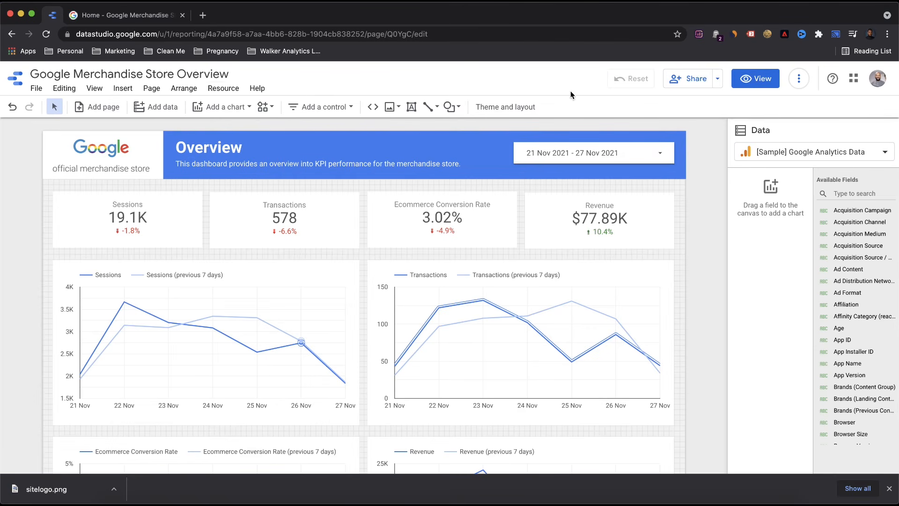
Open the report's sharing settings and examine the recipient field and permission options for adding people.
{"action": "left_click", "coordinate": [705, 82]}
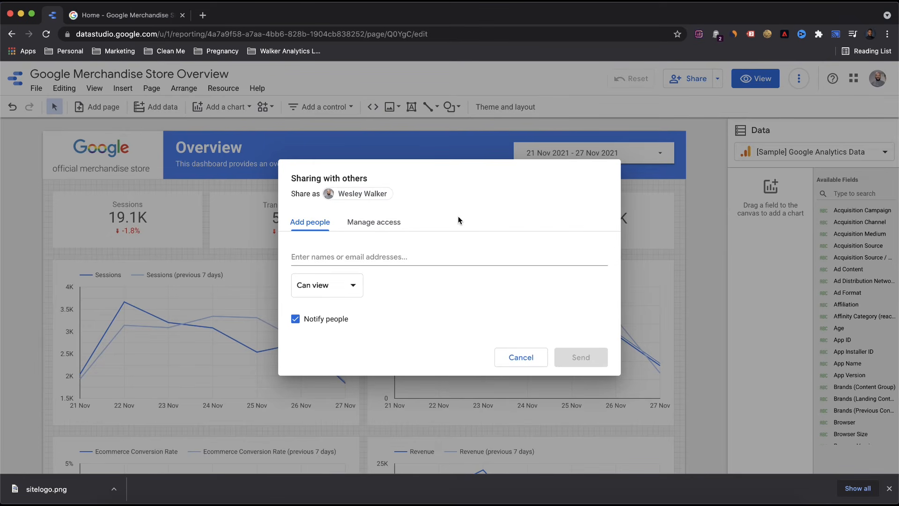
{"action": "left_click", "coordinate": [347, 256]}
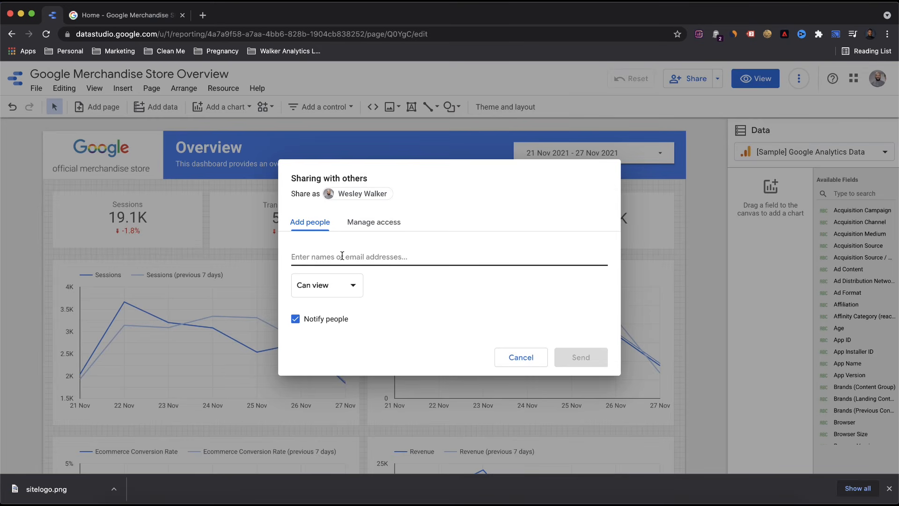
{"action": "left_click", "coordinate": [332, 257]}
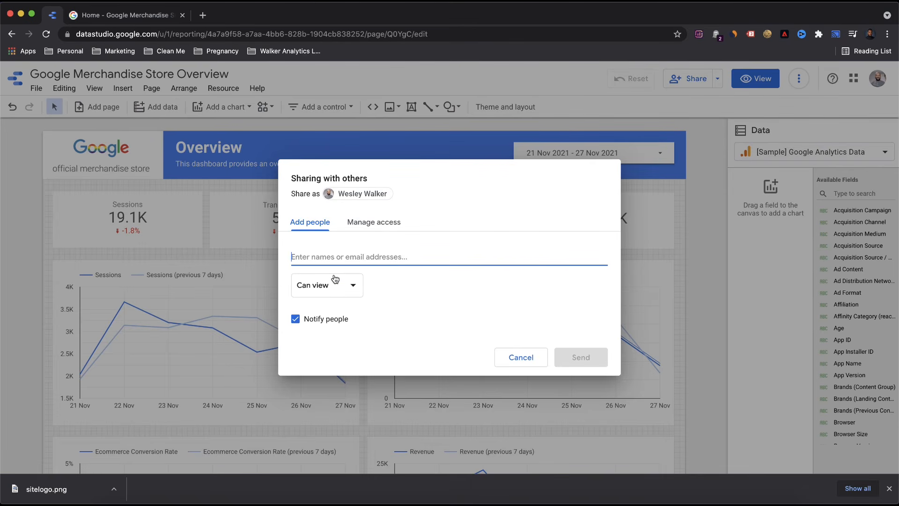
{"action": "left_click", "coordinate": [347, 285]}
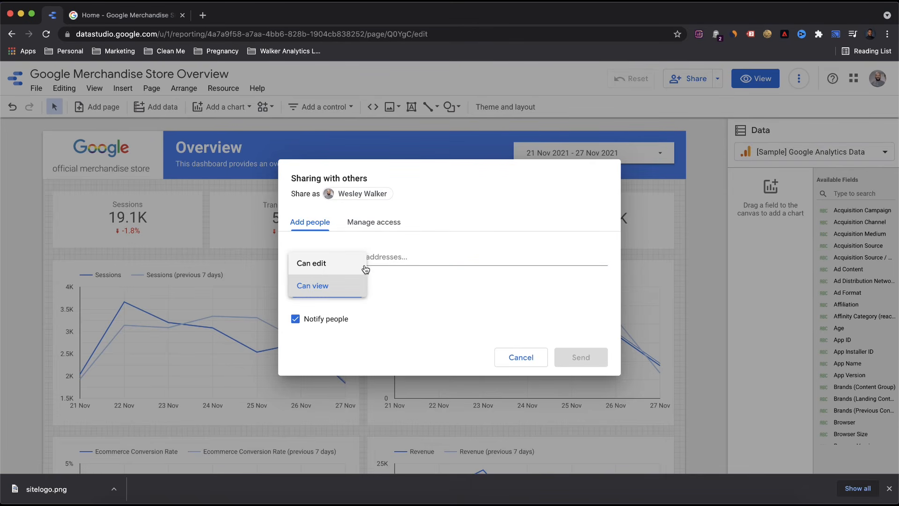
{"action": "left_click", "coordinate": [386, 231]}
Set the report's link sharing to "Anyone with the link can view" in the access settings.
{"action": "left_click", "coordinate": [378, 223]}
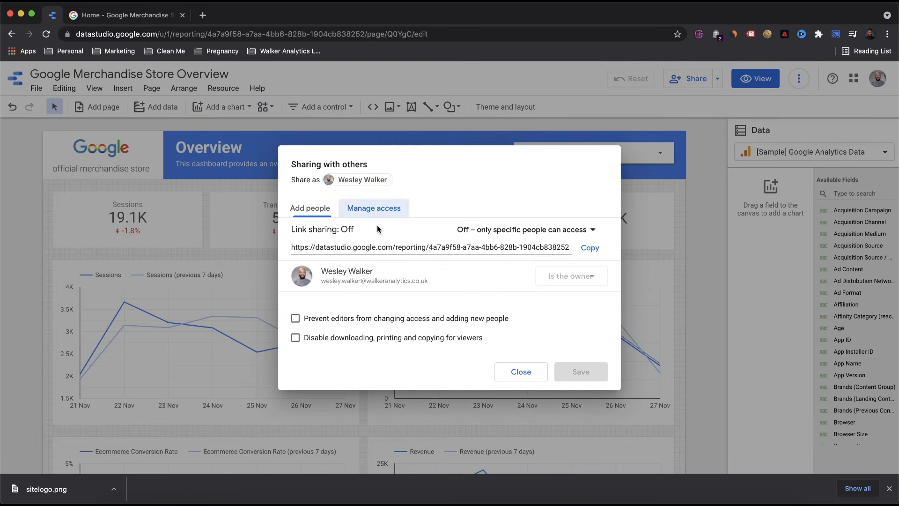
{"action": "left_click", "coordinate": [523, 230]}
{"action": "left_click", "coordinate": [528, 358]}
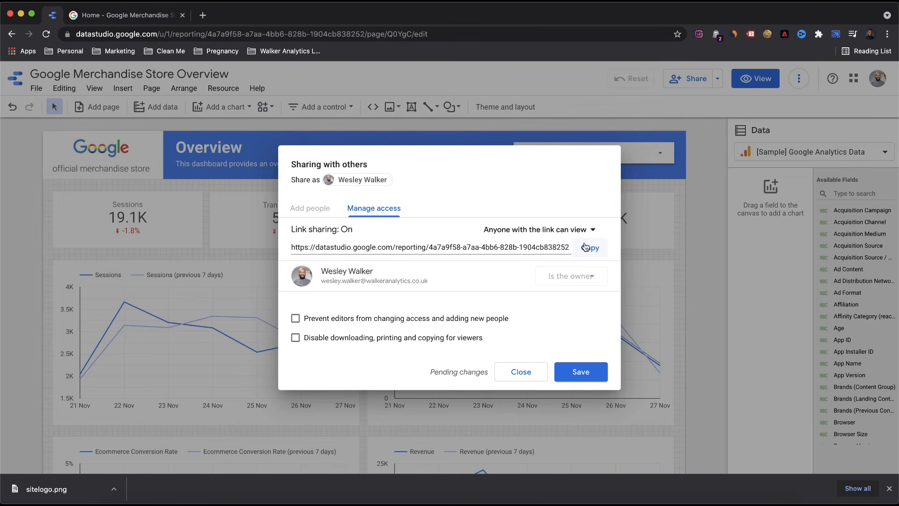
{"action": "left_click", "coordinate": [567, 230]}
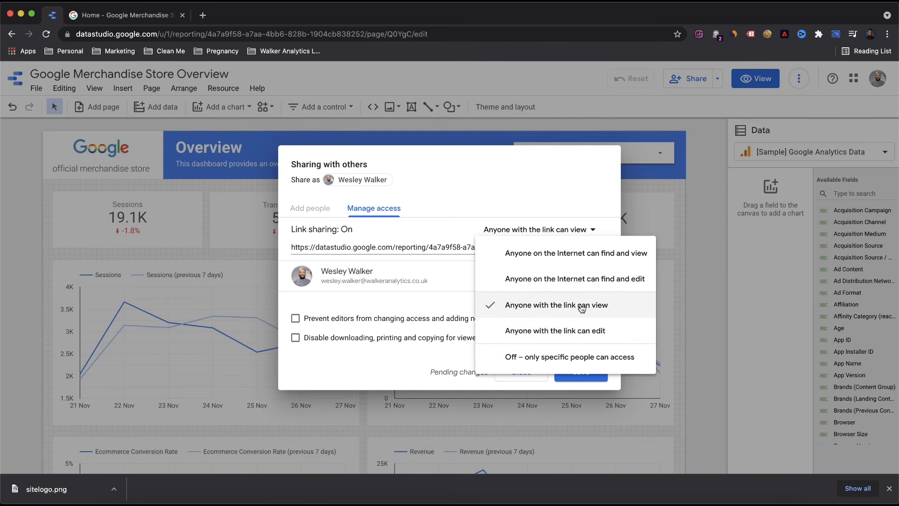
{"action": "left_click", "coordinate": [460, 204]}
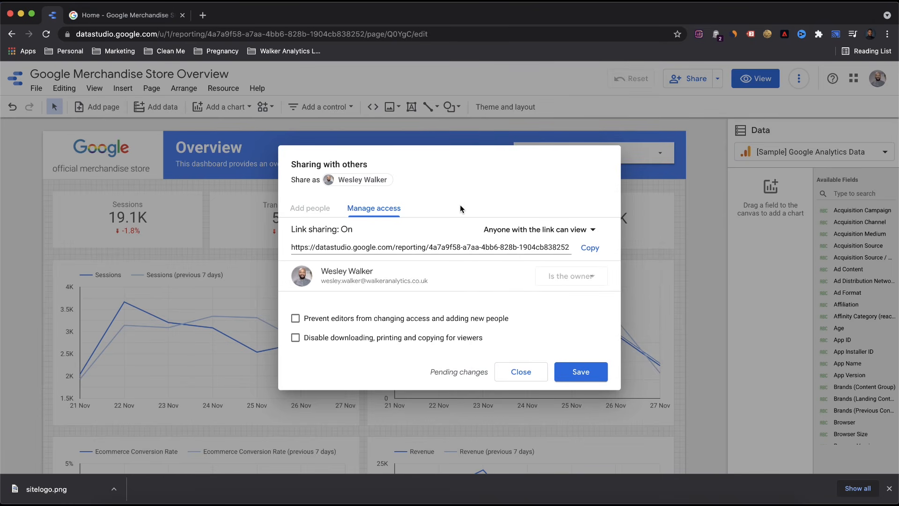
Close the sharing settings unsaved and examine the start date and repeat options for scheduling email delivery of the report.
{"action": "left_click", "coordinate": [520, 372]}
{"action": "left_click", "coordinate": [717, 79]}
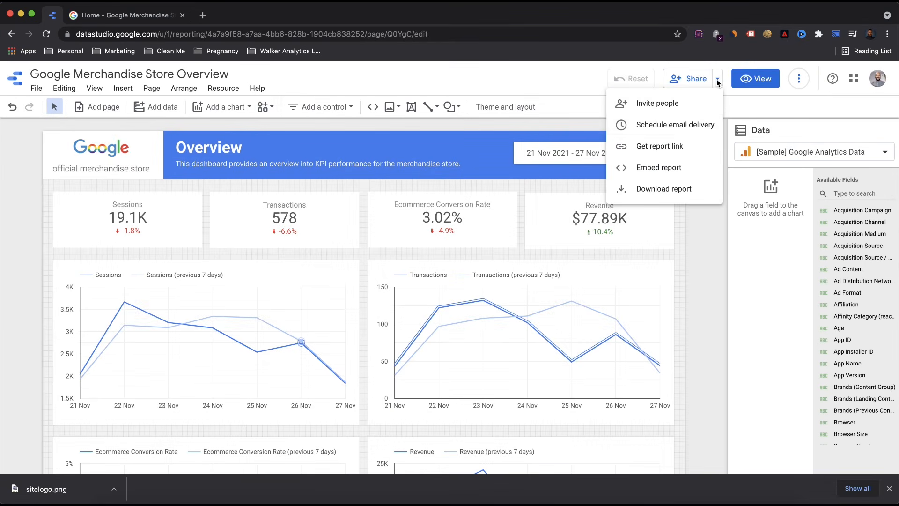
{"action": "left_click", "coordinate": [676, 131]}
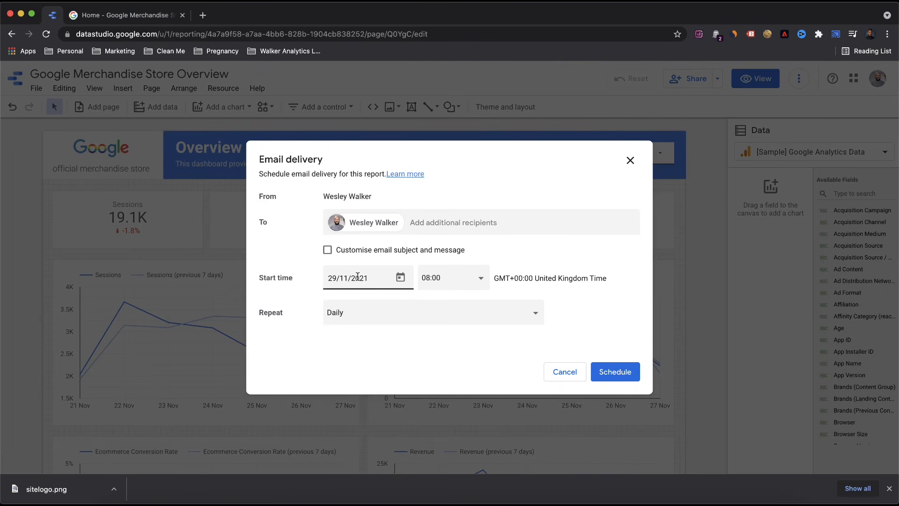
{"action": "left_click", "coordinate": [400, 280]}
{"action": "left_click", "coordinate": [517, 261]}
{"action": "left_click", "coordinate": [416, 320]}
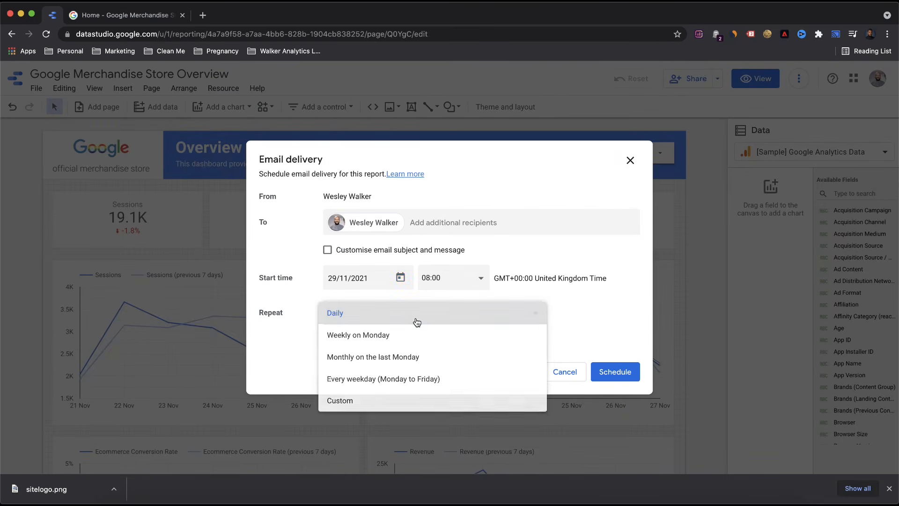
{"action": "left_click", "coordinate": [604, 263]}
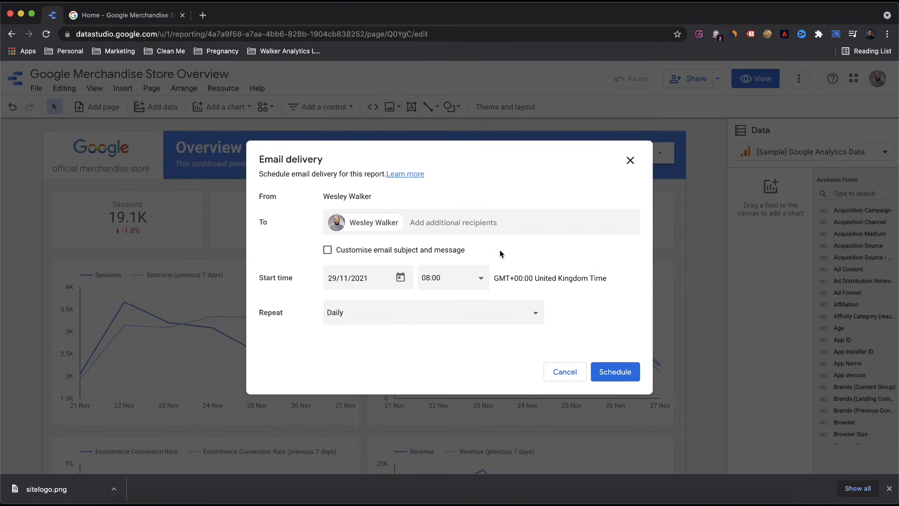
{"action": "left_click", "coordinate": [568, 373]}
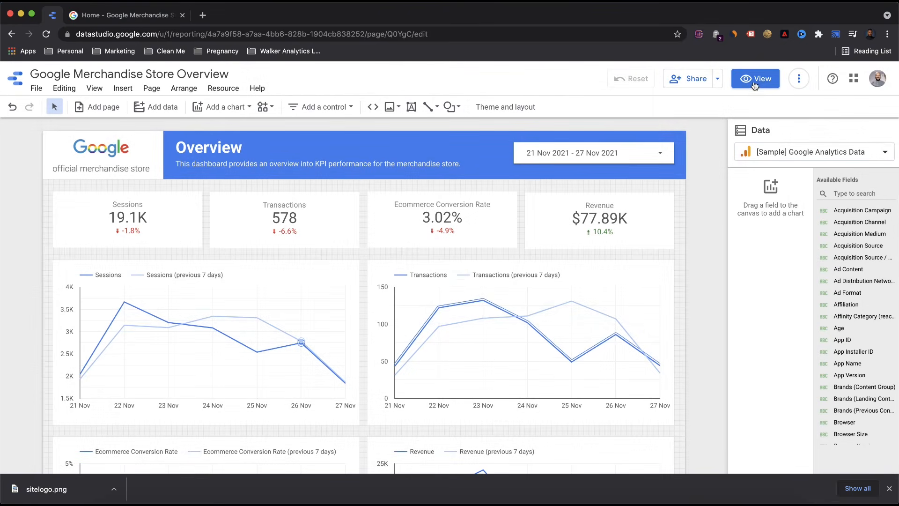
Switch the report to view mode and examine the preset periods in the header's date range control.
{"action": "left_click", "coordinate": [757, 82]}
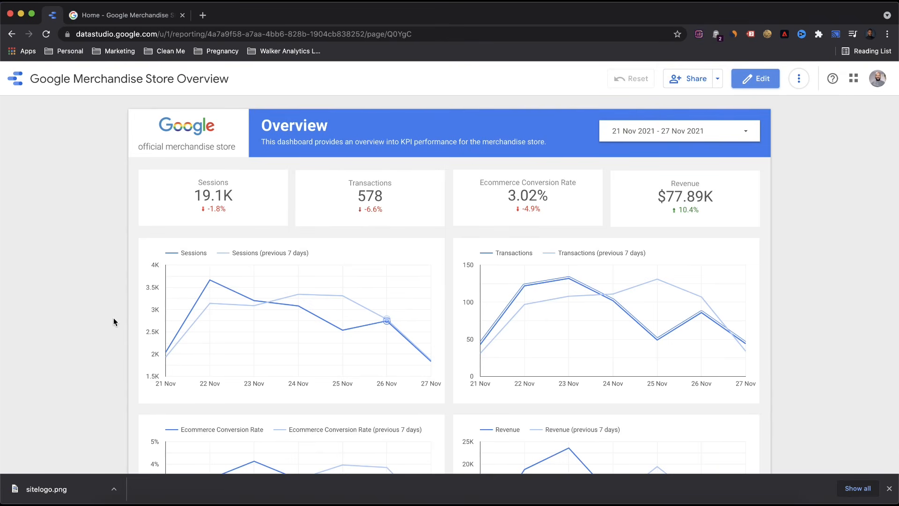
{"action": "scroll", "coordinate": [237, 218], "scroll_direction": "down", "scroll_amount": 3}
{"action": "scroll", "coordinate": [237, 218], "scroll_direction": "up", "scroll_amount": 3}
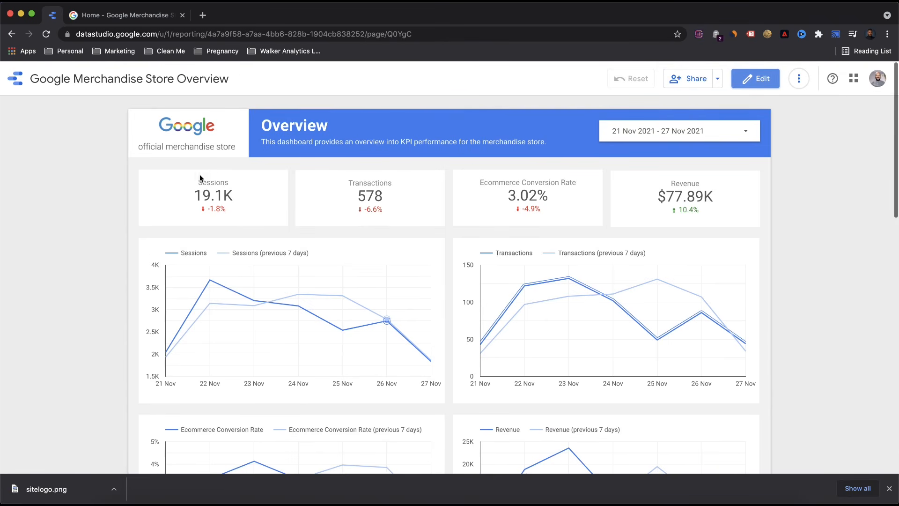
{"action": "left_click", "coordinate": [621, 125]}
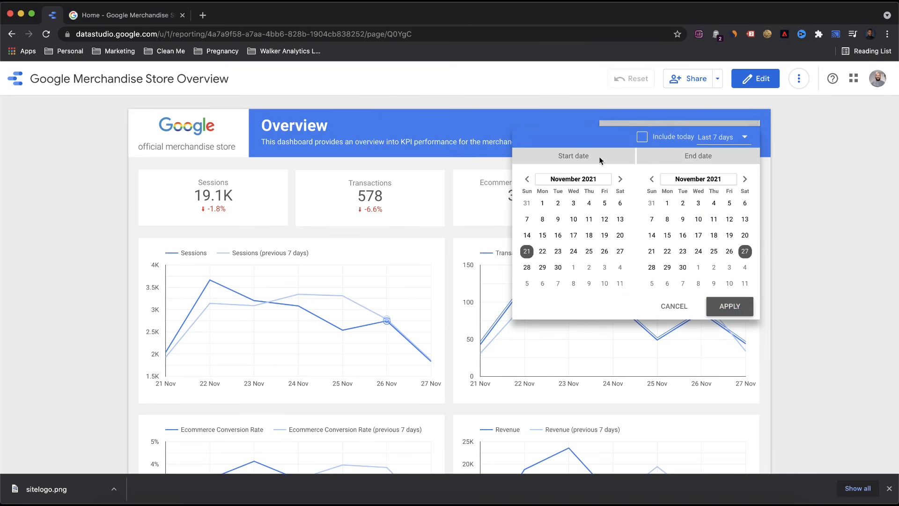
{"action": "left_click", "coordinate": [724, 136]}
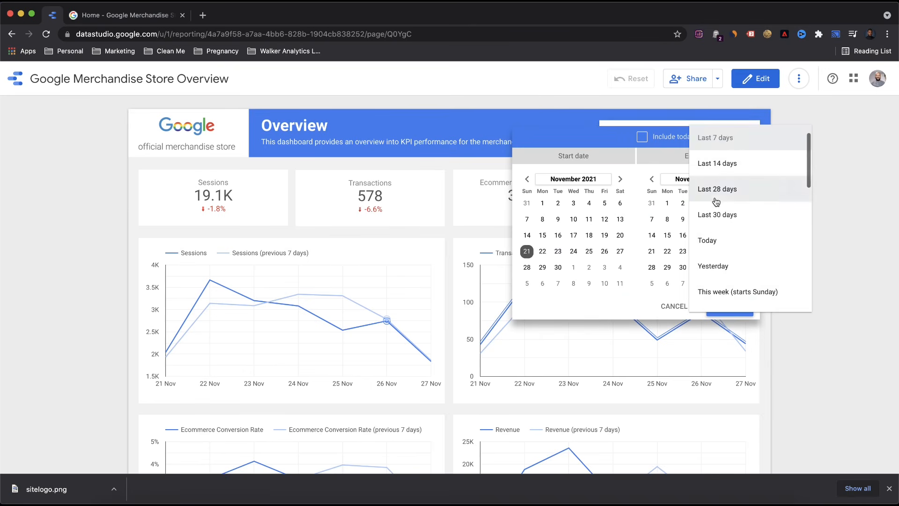
{"action": "left_click", "coordinate": [863, 175]}
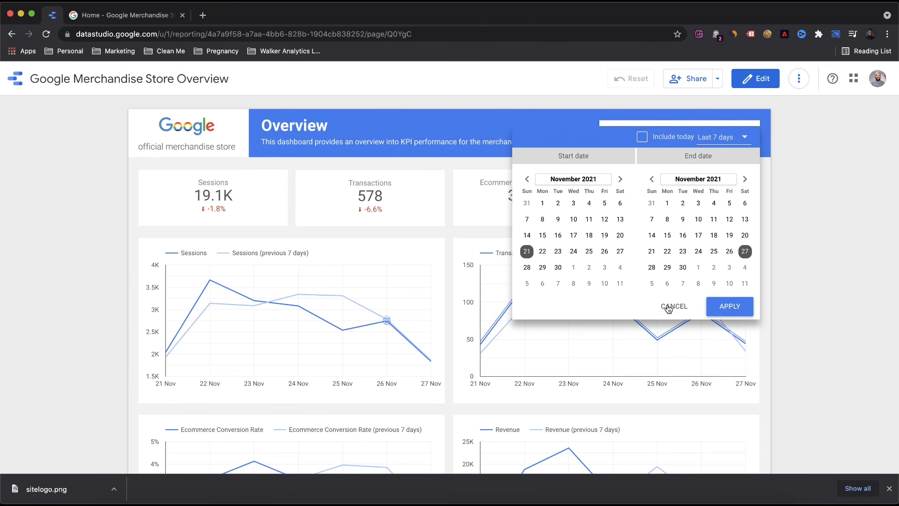
{"action": "left_click", "coordinate": [668, 308]}
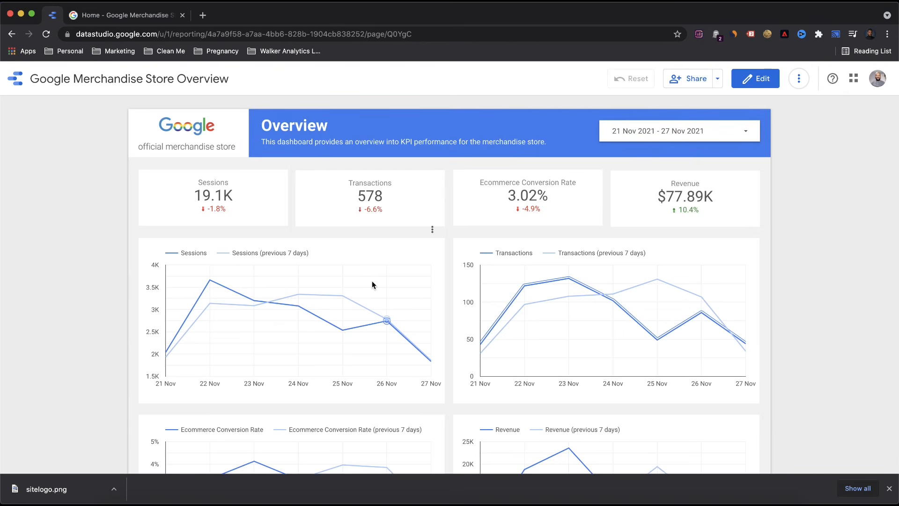
Review the channel and landing page tables, and sort the landing page table by Transactions.
{"action": "scroll", "coordinate": [372, 284], "scroll_direction": "down", "scroll_amount": 10}
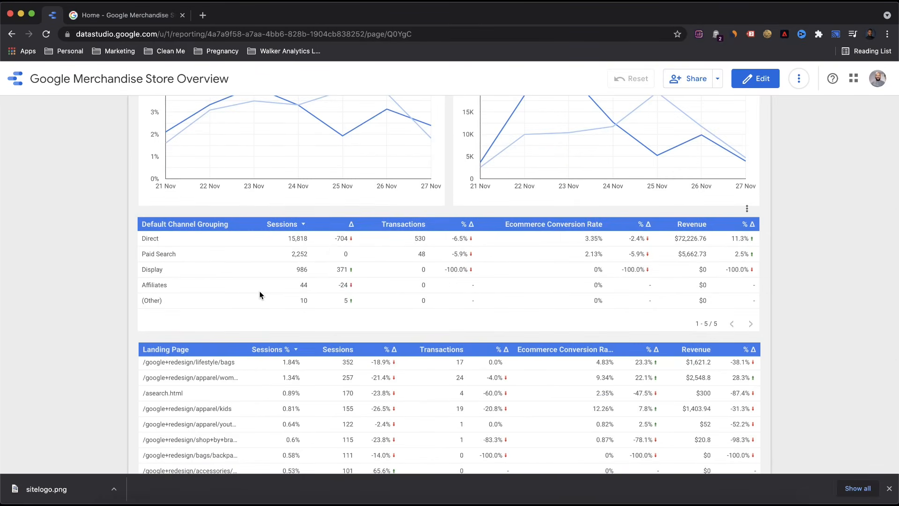
{"action": "scroll", "coordinate": [260, 294], "scroll_direction": "down", "scroll_amount": 3}
{"action": "scroll", "coordinate": [249, 300], "scroll_direction": "down", "scroll_amount": 15}
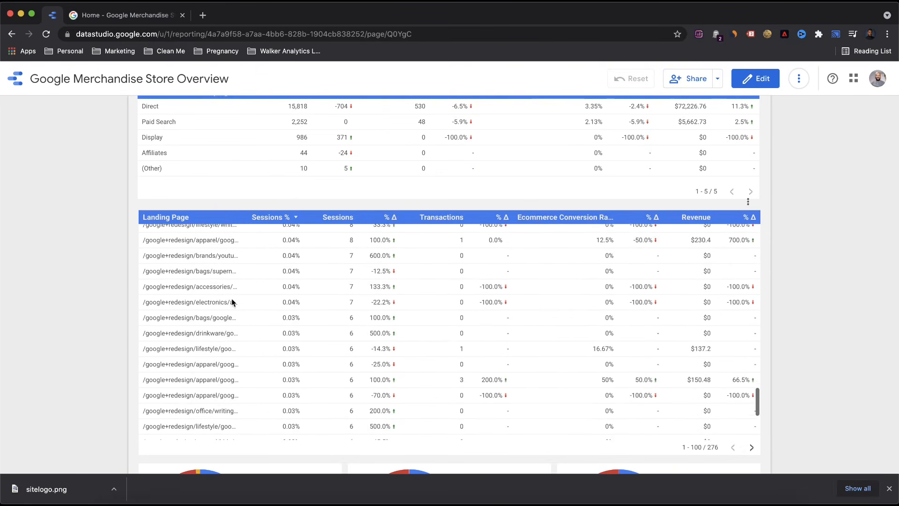
{"action": "scroll", "coordinate": [234, 302], "scroll_direction": "up", "scroll_amount": 15}
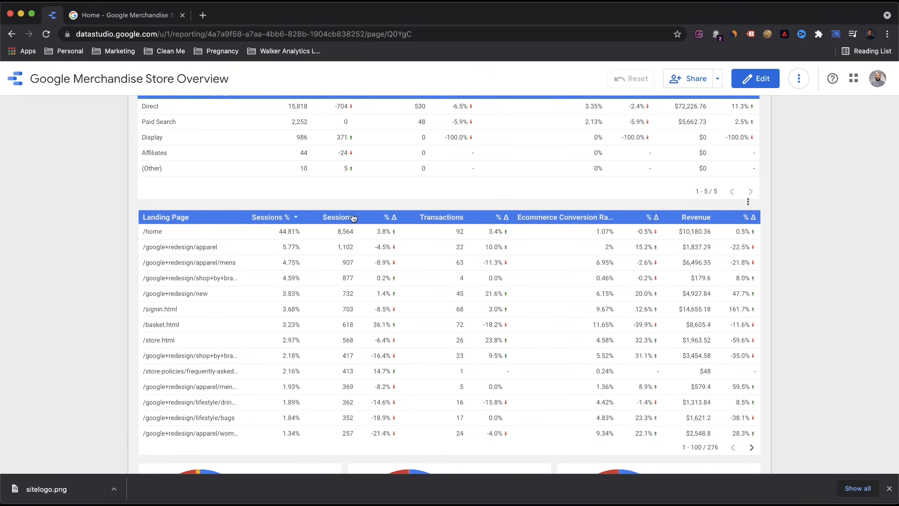
{"action": "left_click", "coordinate": [440, 220]}
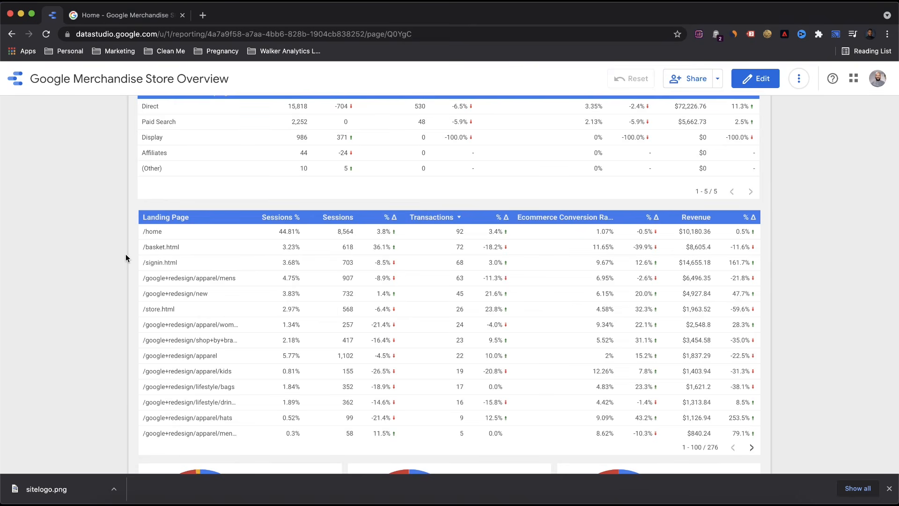
Inspect the mobile slice of the first device pie chart, and return the report to edit mode.
{"action": "scroll", "coordinate": [126, 254], "scroll_direction": "down", "scroll_amount": 5}
{"action": "mouse_move", "coordinate": [178, 334]}
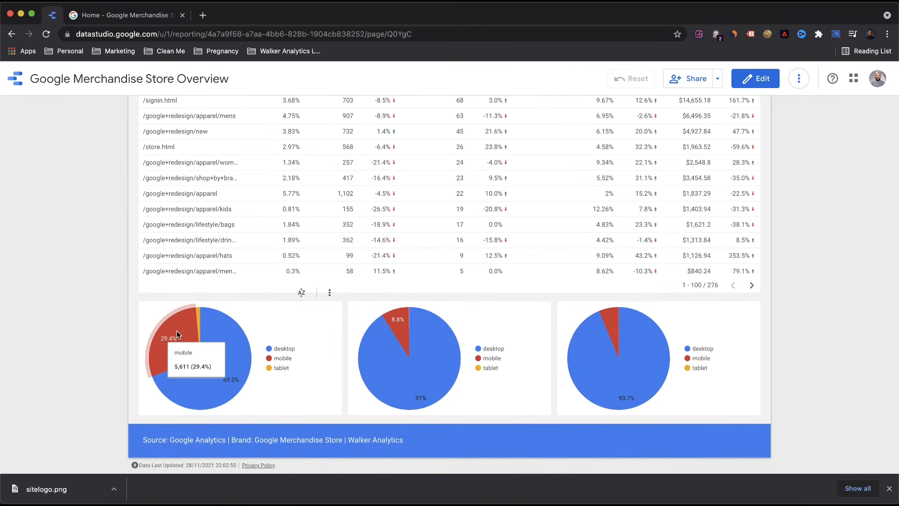
{"action": "scroll", "coordinate": [790, 216], "scroll_direction": "up", "scroll_amount": 3}
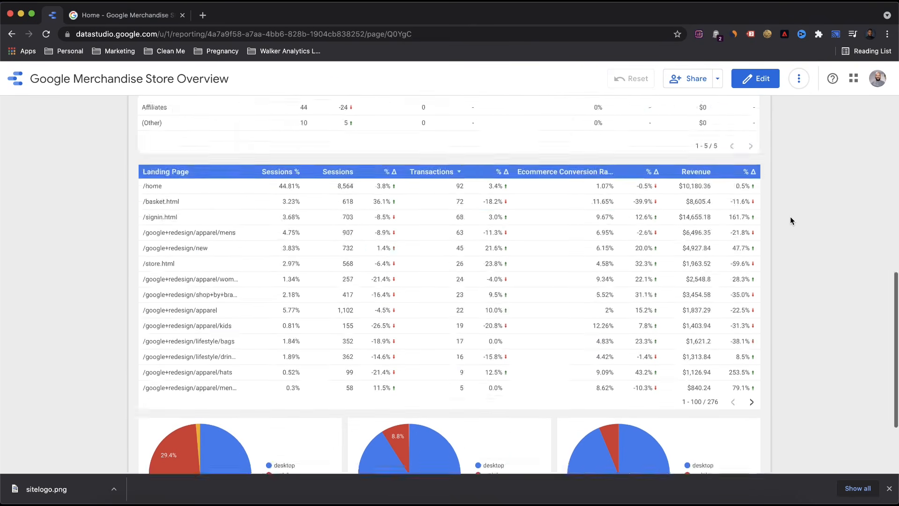
{"action": "scroll", "coordinate": [790, 216], "scroll_direction": "up", "scroll_amount": 15}
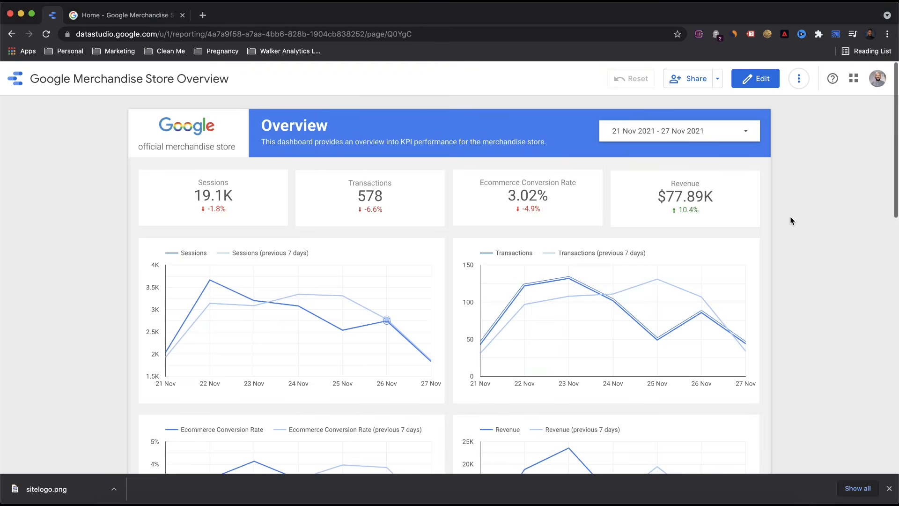
{"action": "left_click", "coordinate": [762, 78]}
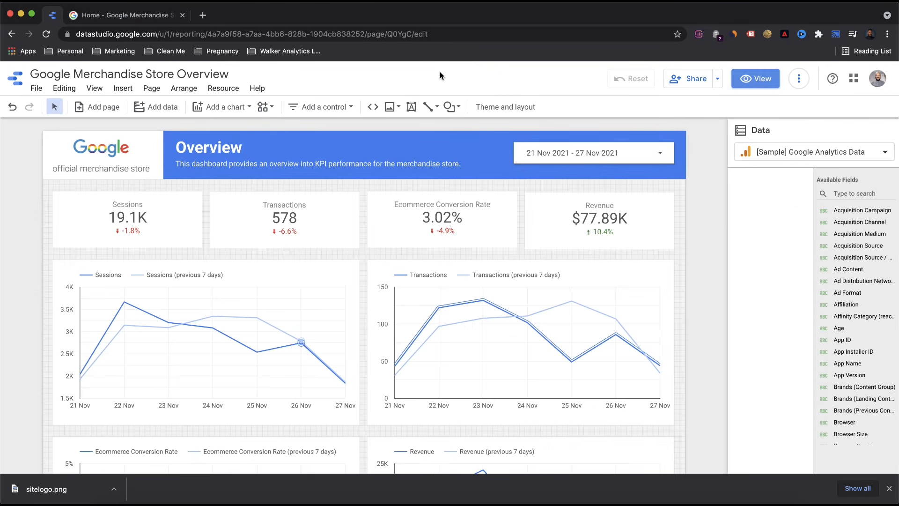